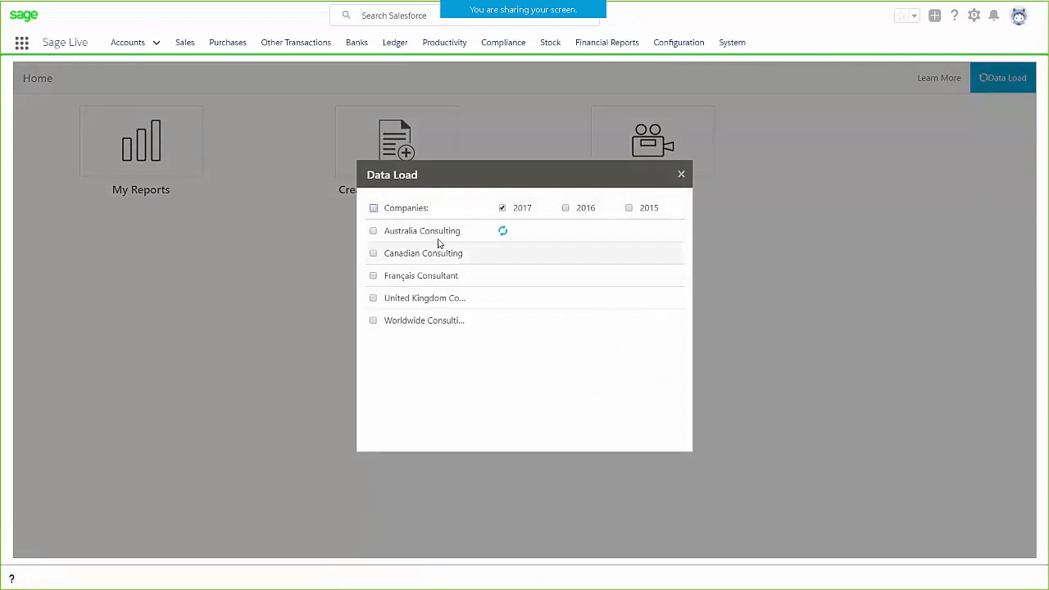
# Load United Kingdom Consulting's data for 2017, 2016 and 2015, and close the Data Load dialog
pyautogui.click(374, 299)
pyautogui.click(565, 208)
pyautogui.click(629, 210)
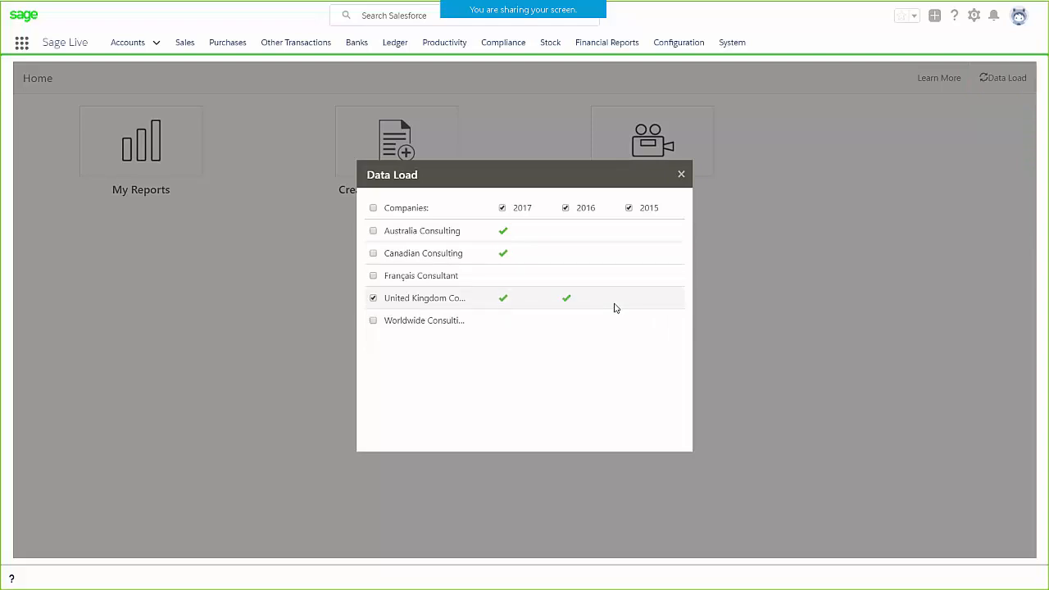
pyautogui.click(681, 177)
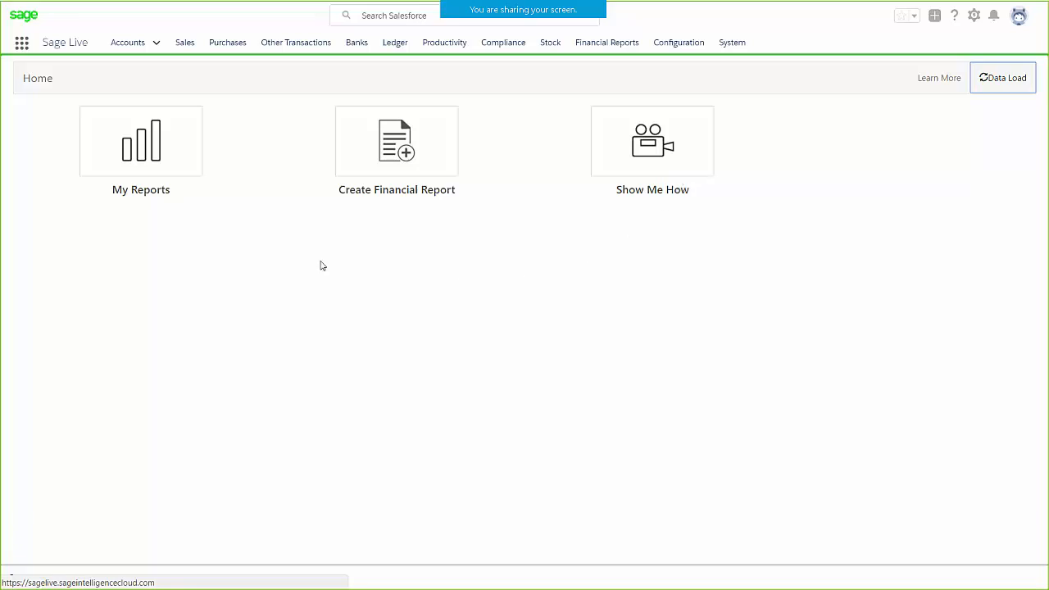
# Open the financial reports under My Reports and filter the list by "uk"
pyautogui.click(152, 173)
pyautogui.click(127, 158)
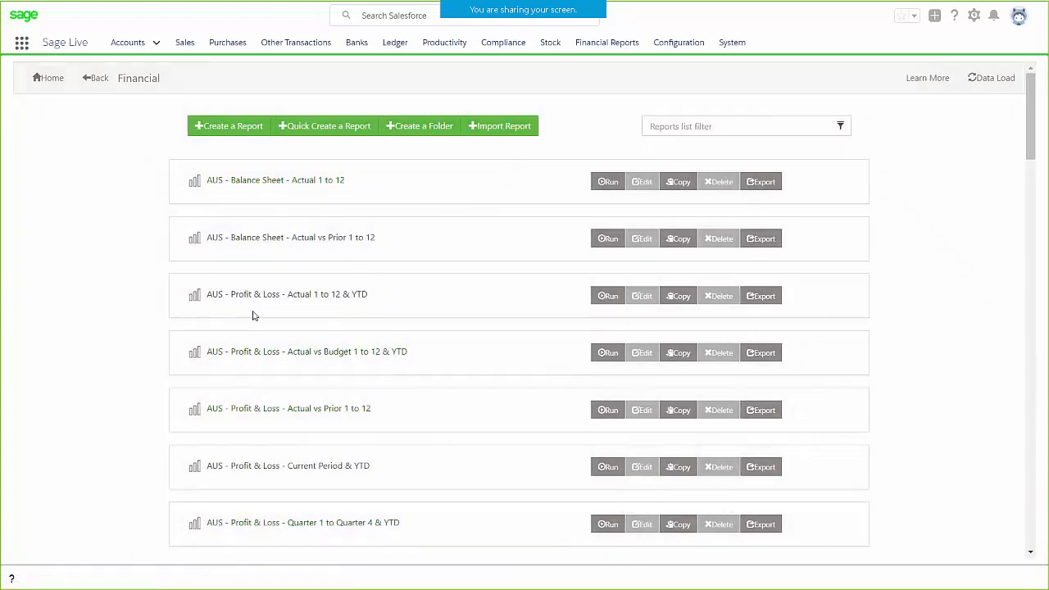
pyautogui.click(660, 127)
pyautogui.write('uk')
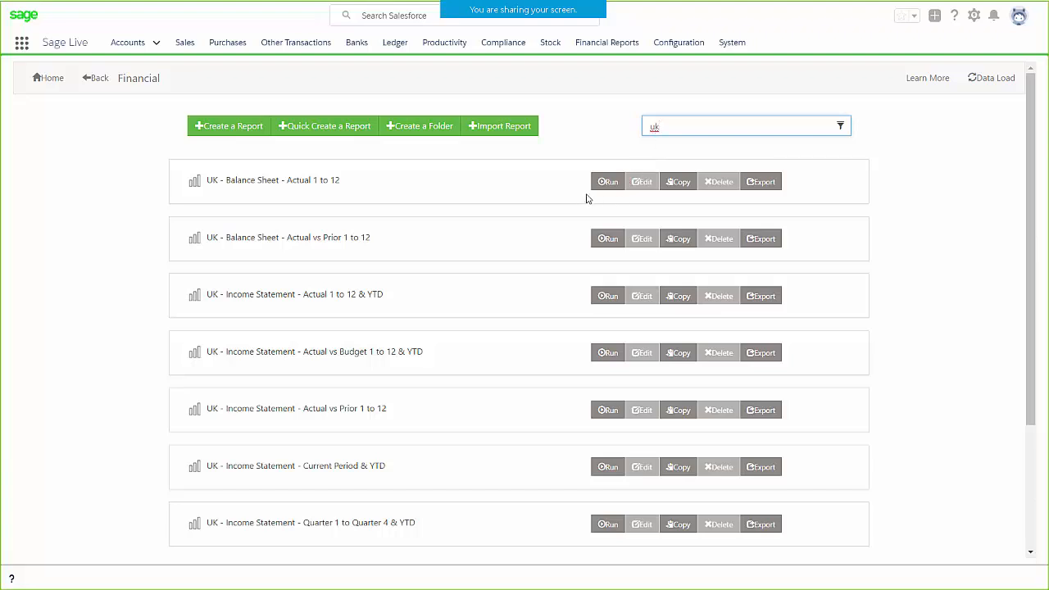
# Run UK - Balance Sheet - Actual 1 to 12 for United Kingdom Consulting, 2017, period 3, and view the Actual 01 Current Assets drilldown
pyautogui.click(608, 182)
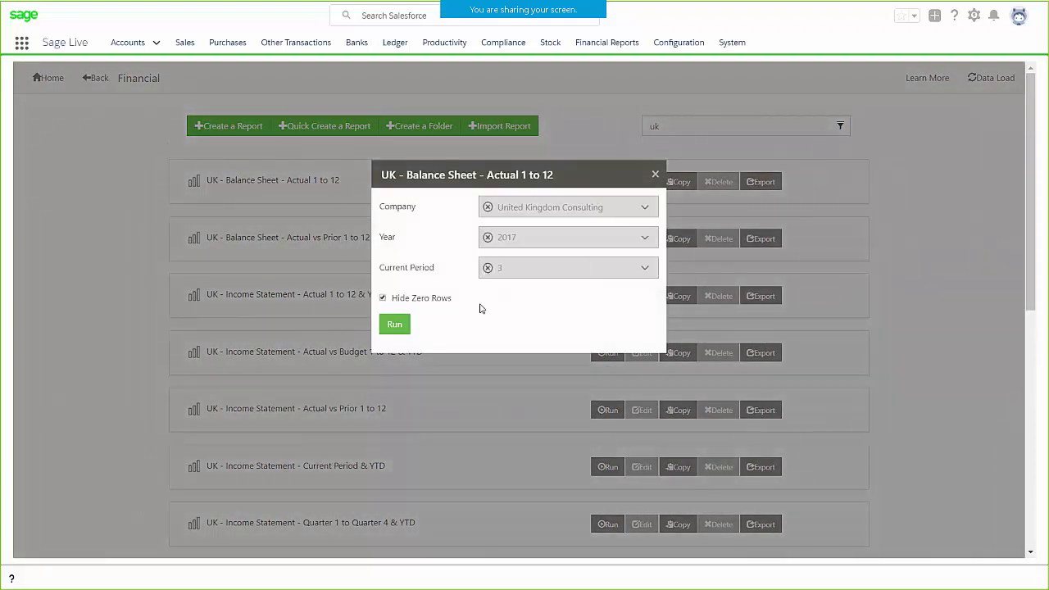
pyautogui.click(644, 211)
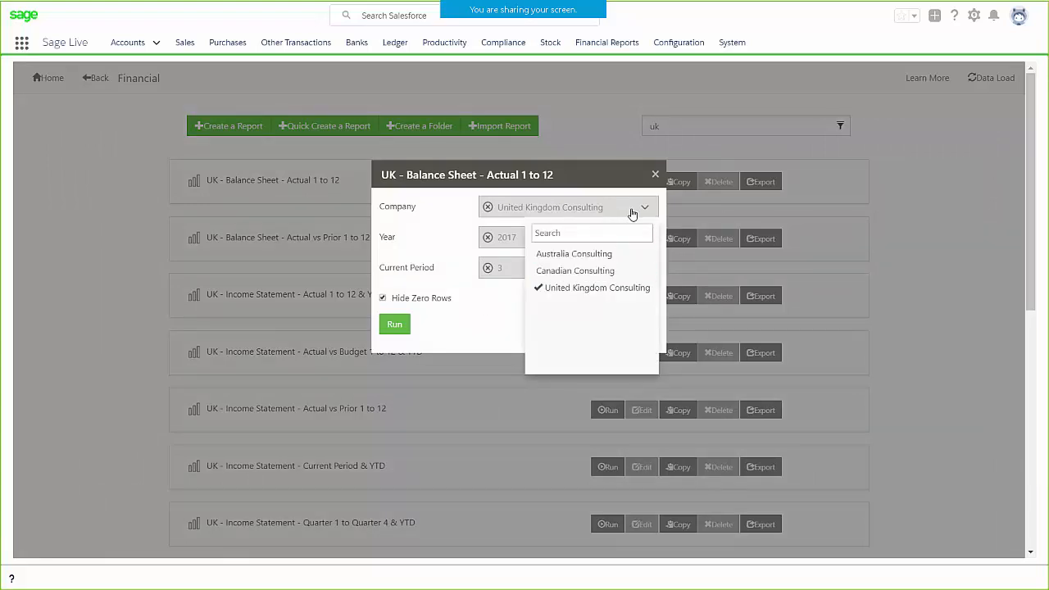
pyautogui.click(632, 211)
pyautogui.click(394, 326)
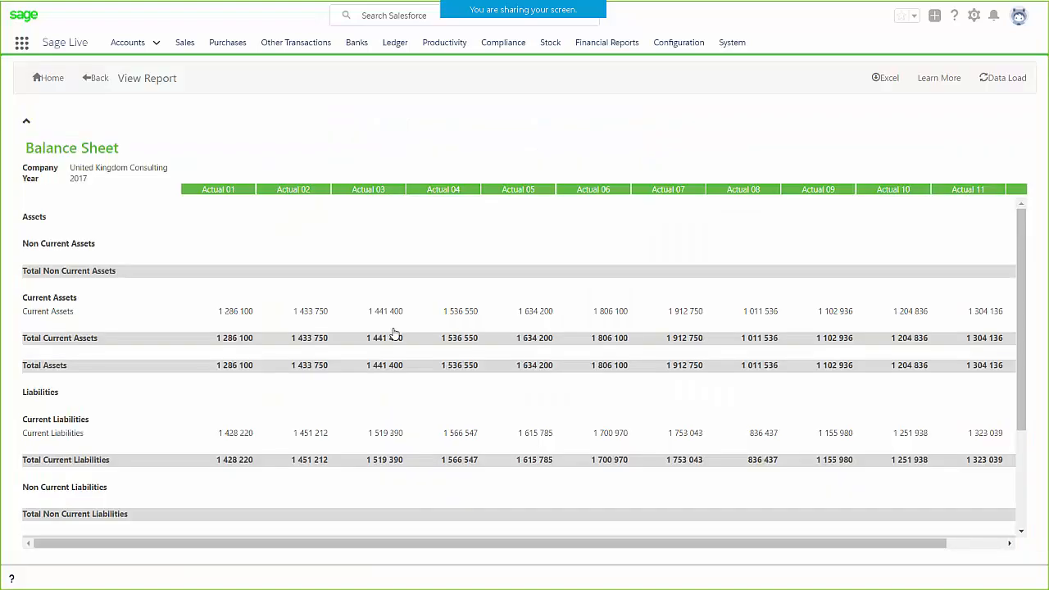
pyautogui.click(227, 311)
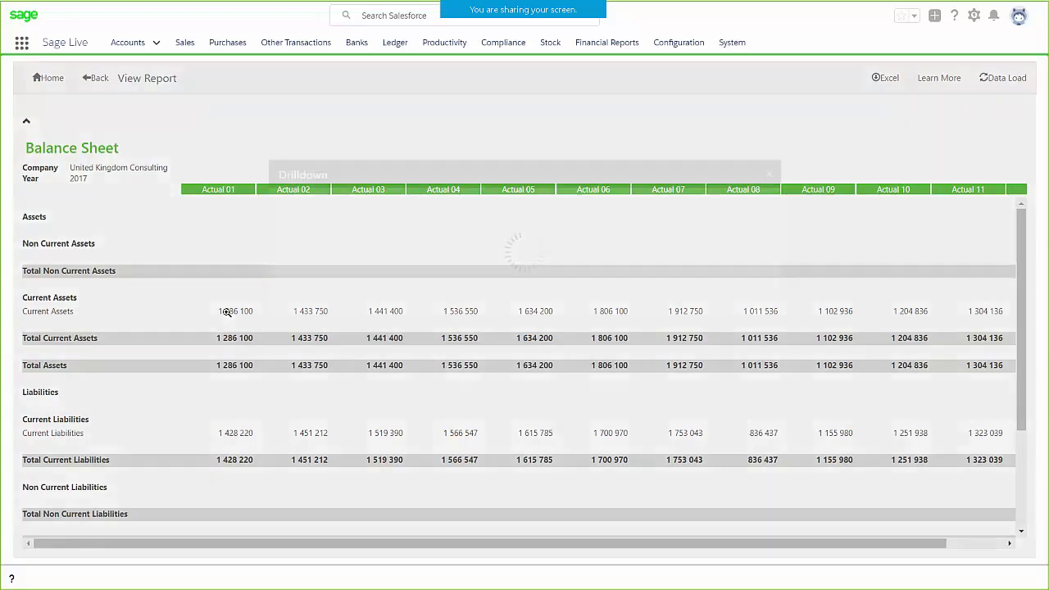
pyautogui.click(769, 175)
# Export the balance sheet to Excel, view Balance Sheet.xlsx at full window size, and close it
pyautogui.click(886, 78)
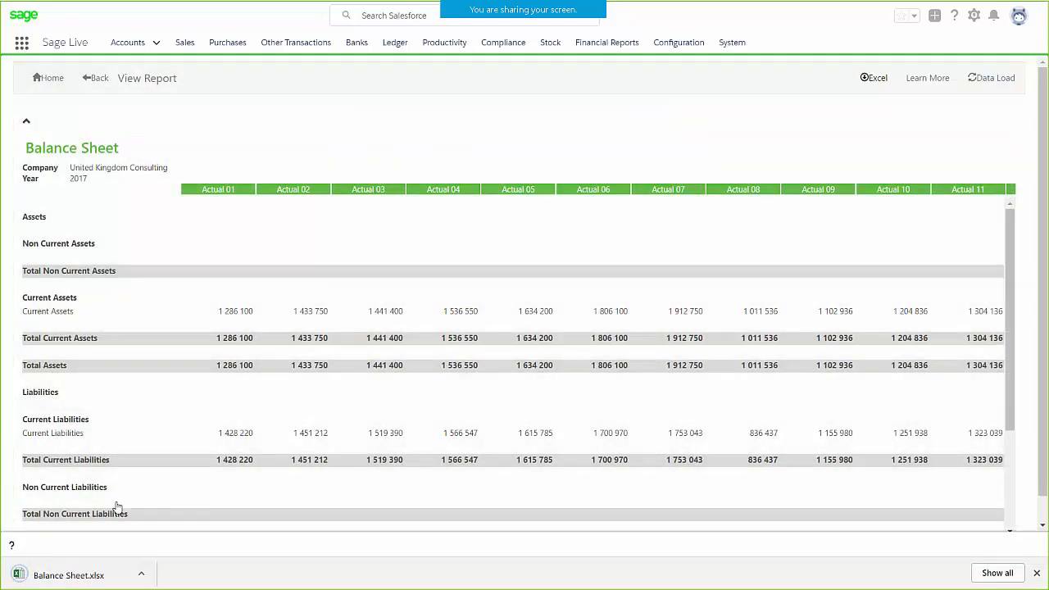
pyautogui.click(69, 571)
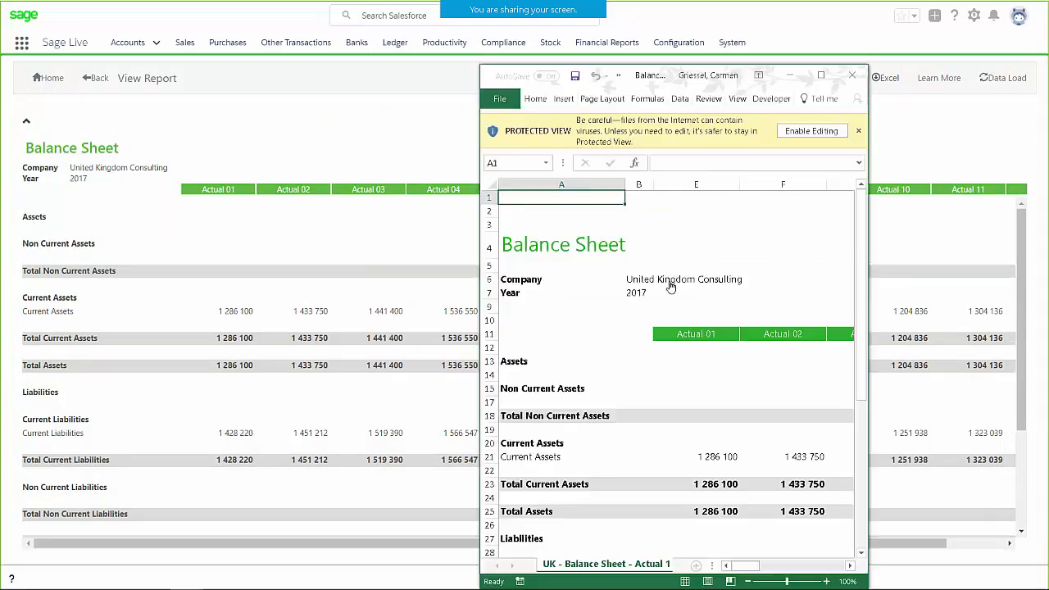
pyautogui.click(821, 75)
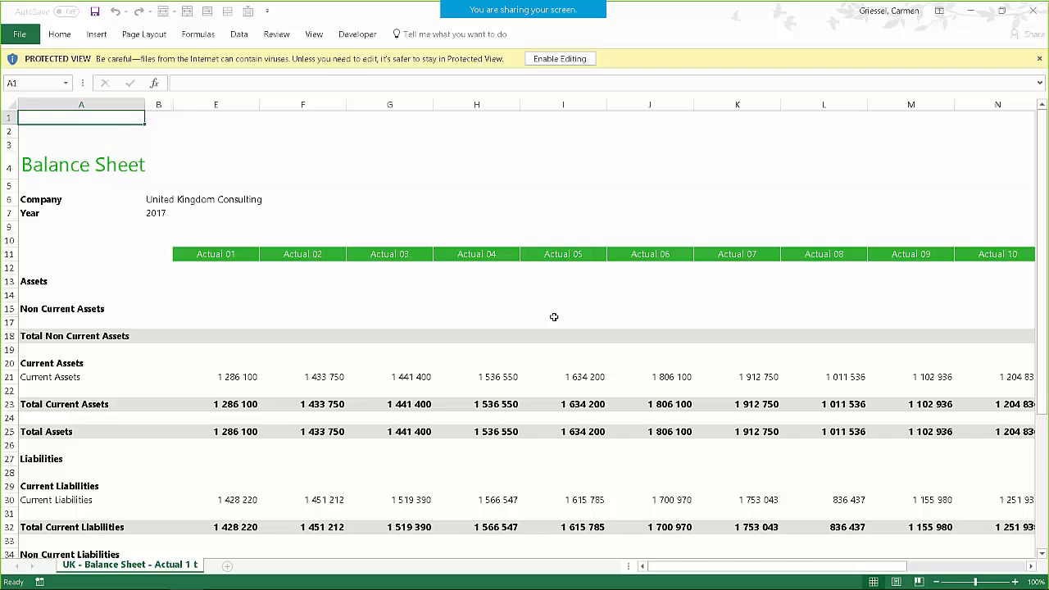
pyautogui.click(1033, 12)
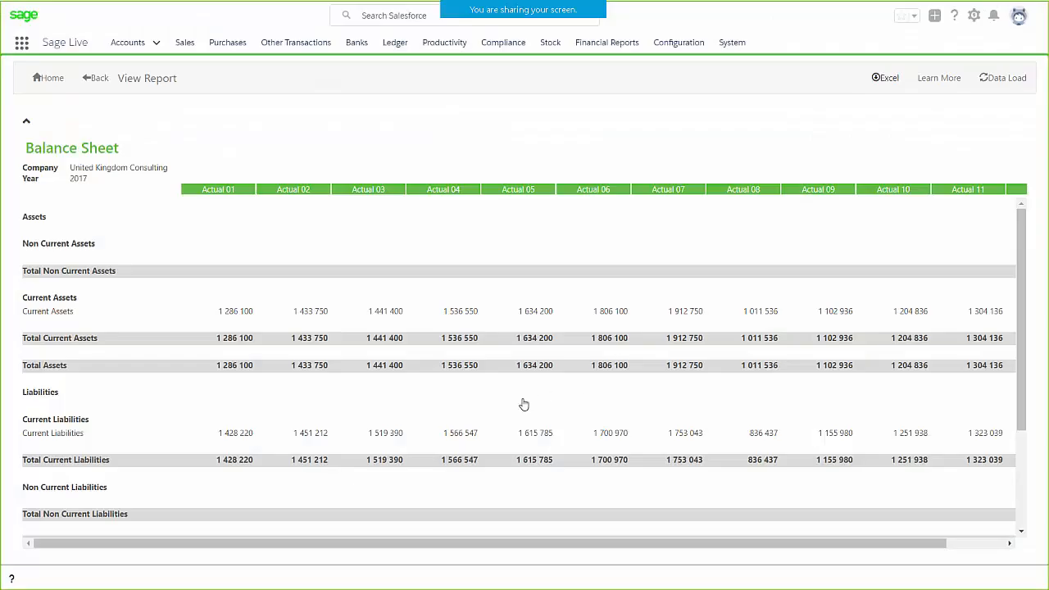
# Return to the financial reports list and create a folder named "Webcast Folder"
pyautogui.click(96, 80)
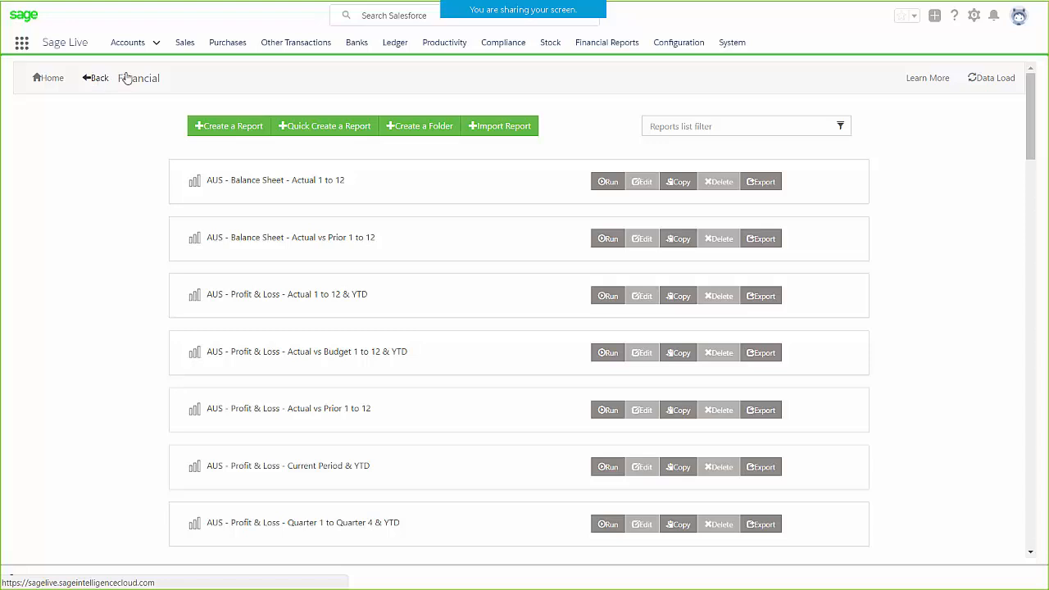
pyautogui.click(426, 136)
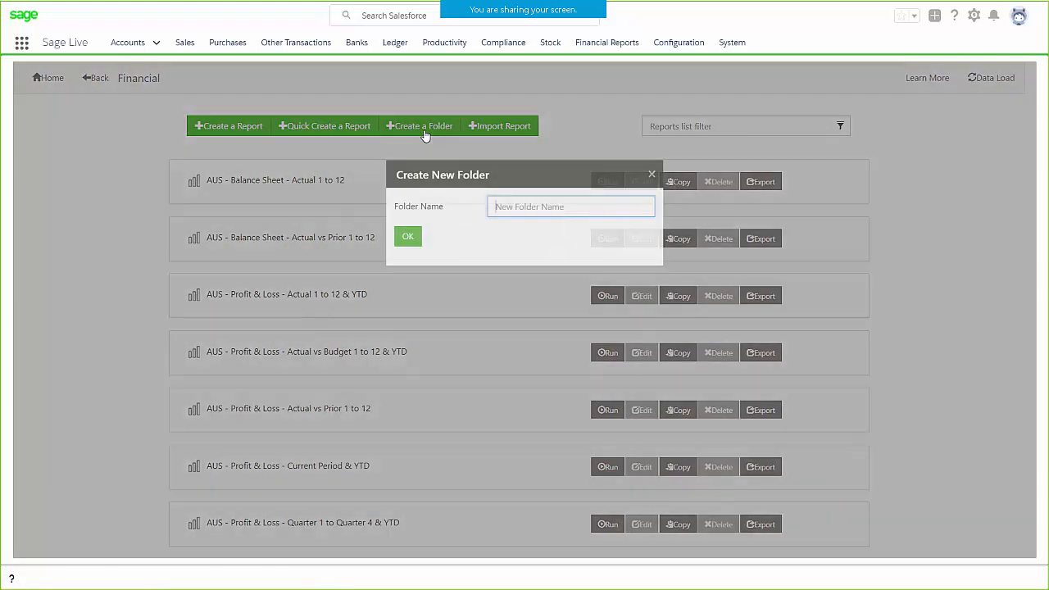
pyautogui.write('Webcas')
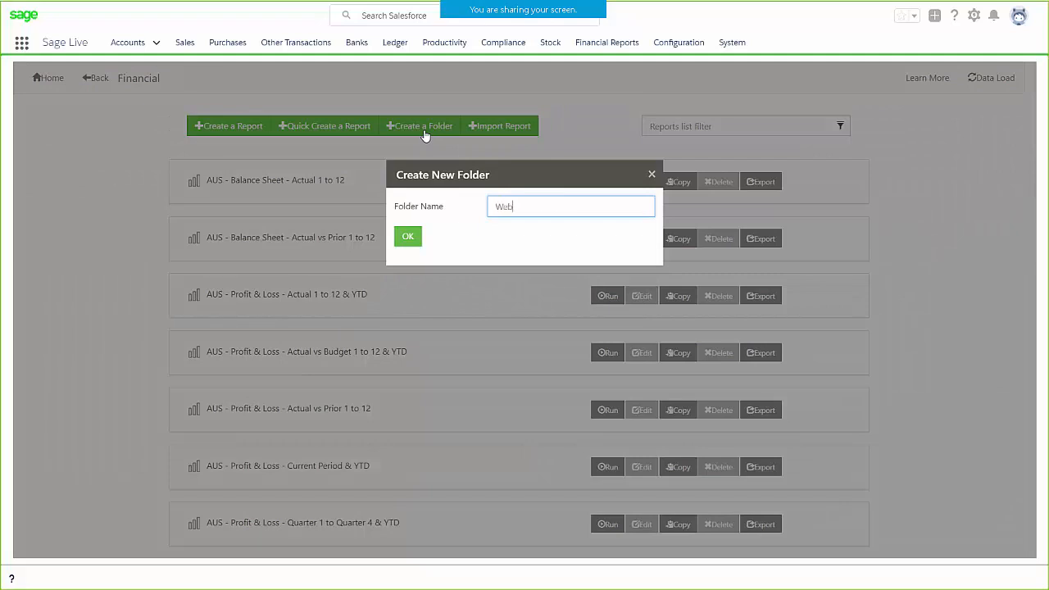
pyautogui.write('t Folder')
pyautogui.click(415, 242)
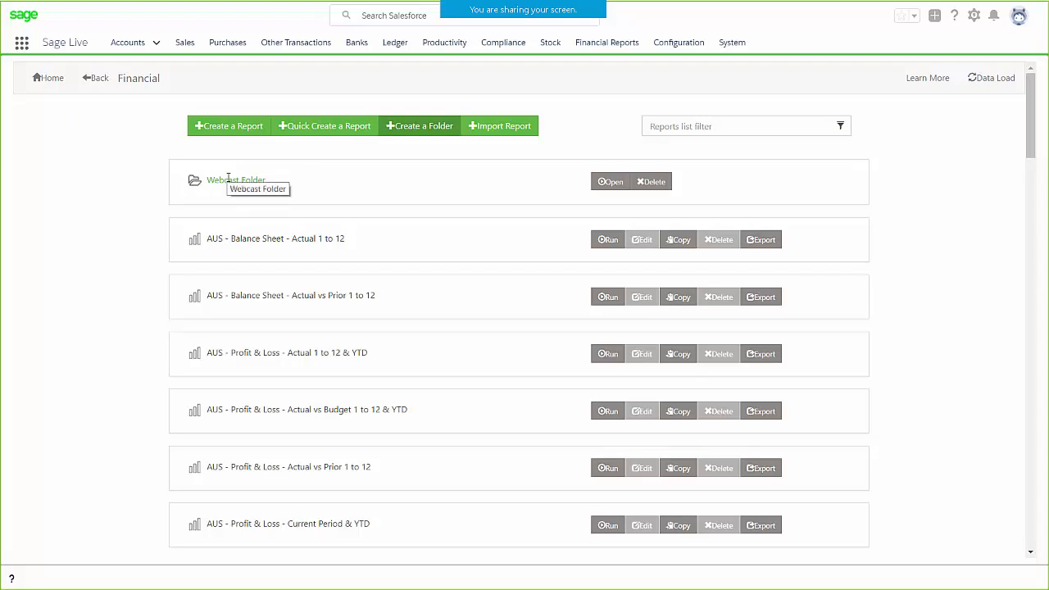
# Filter the reports by "uk" and export UK - Income Statement - Actual vs Budget 1 to 12 & YTD
pyautogui.click(667, 129)
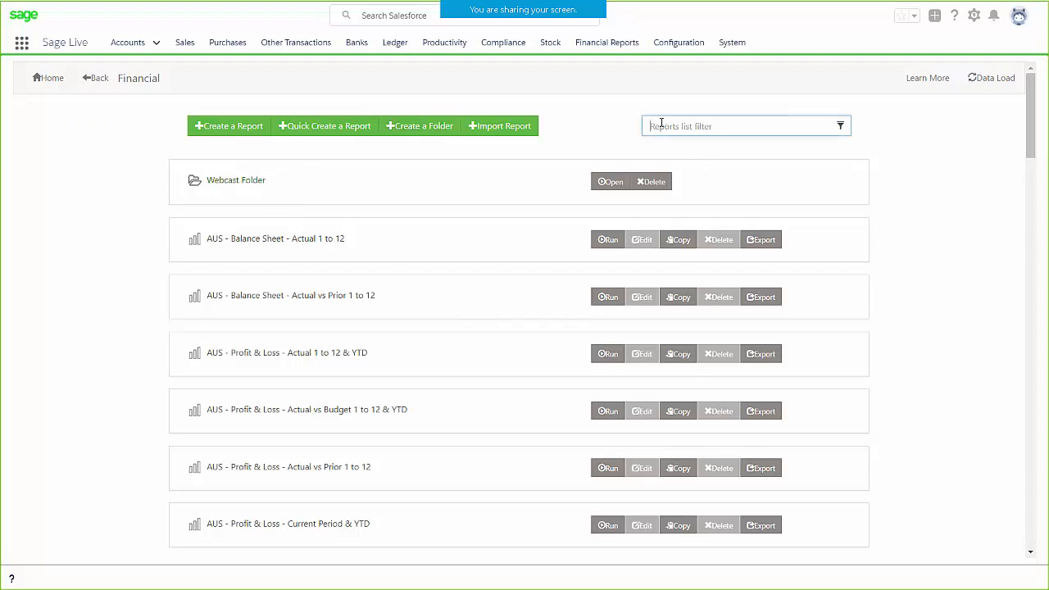
pyautogui.write('uk')
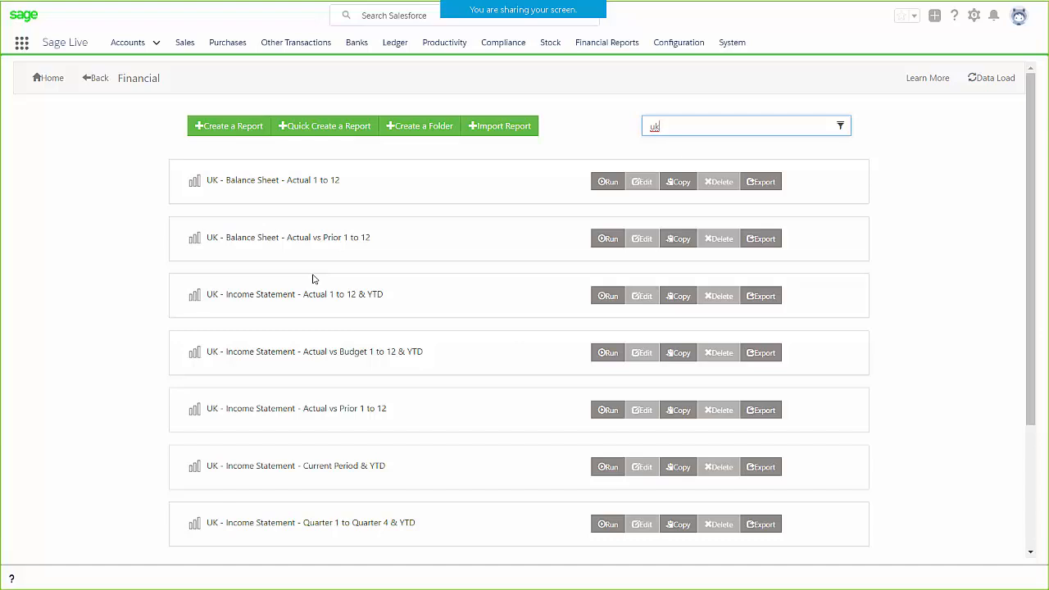
pyautogui.click(764, 356)
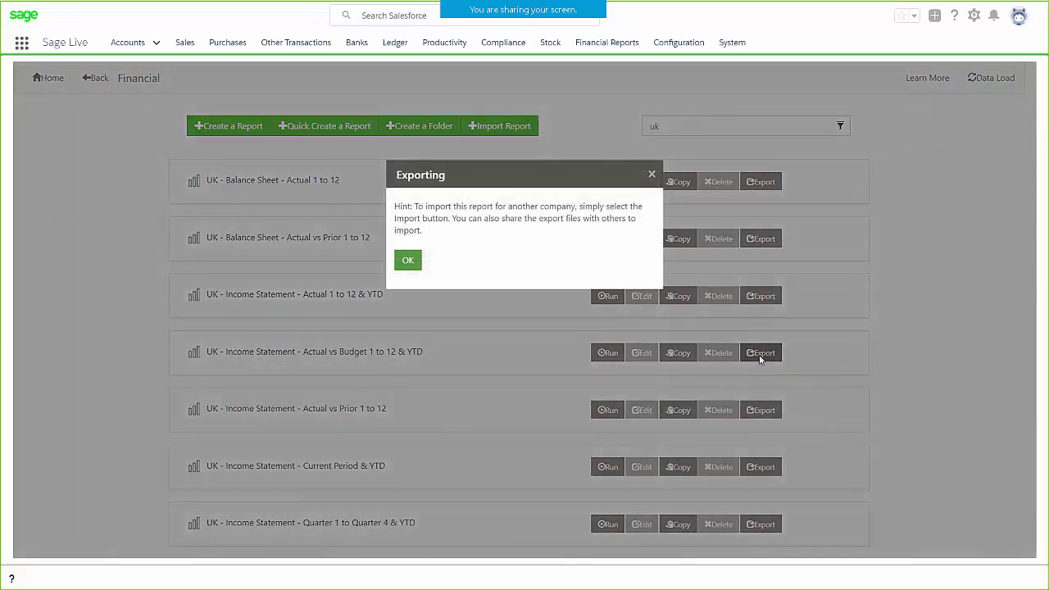
pyautogui.click(408, 262)
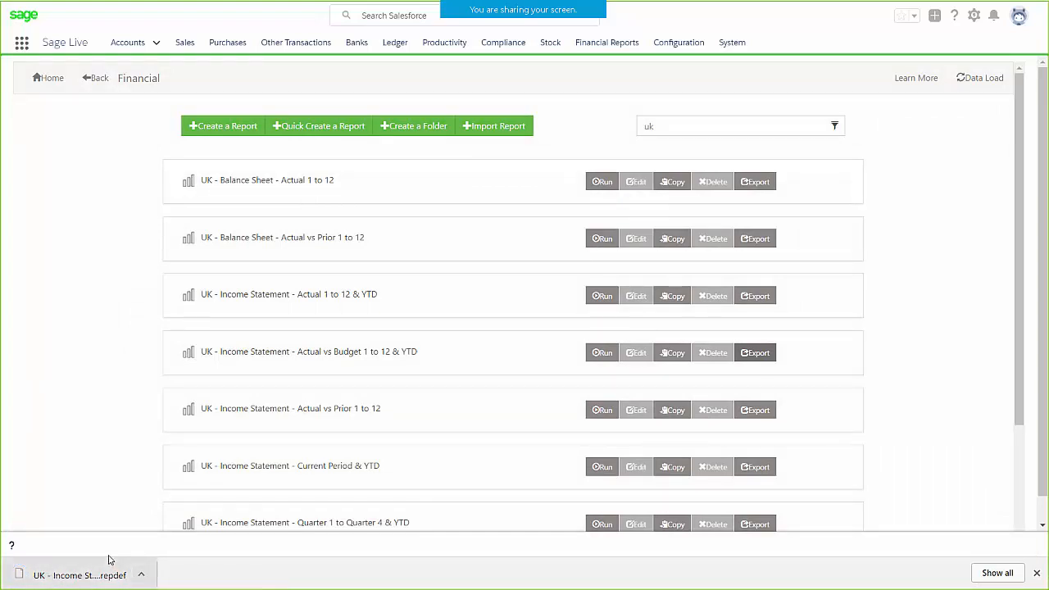
# Filter the reports list by "web" and open Webcast Folder
pyautogui.doubleClick(649, 127)
pyautogui.write('web')
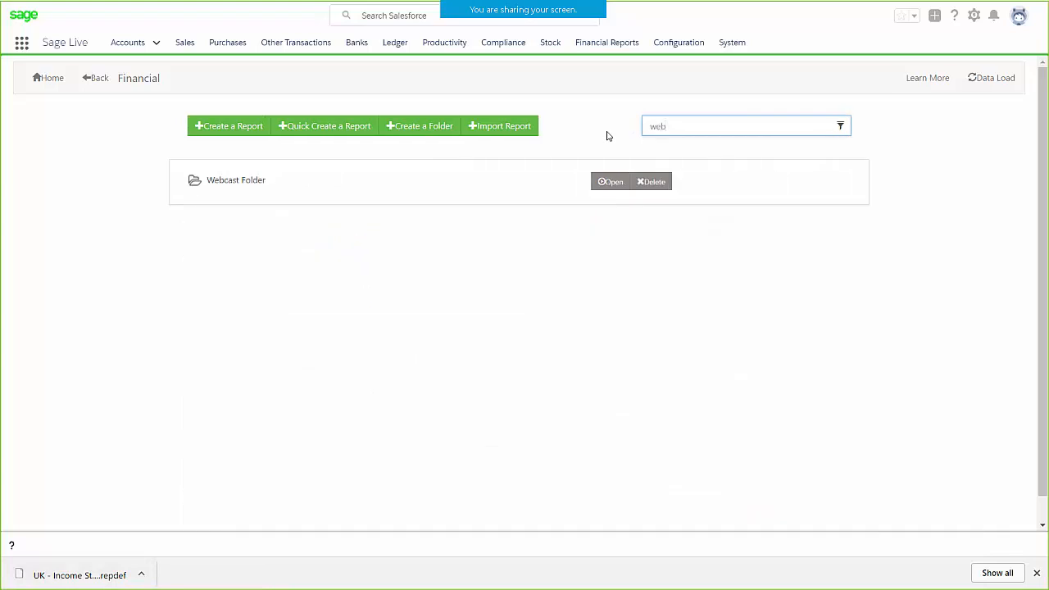
pyautogui.click(608, 185)
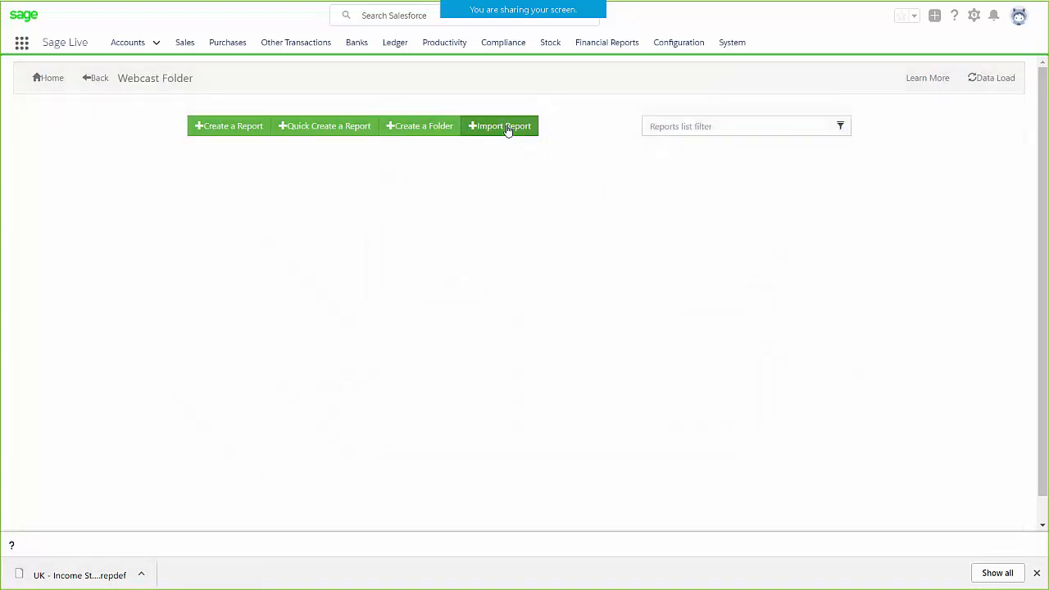
# Import the exported income statement from Downloads into Webcast Folder, dropping the UK prefix from its report name
pyautogui.click(507, 128)
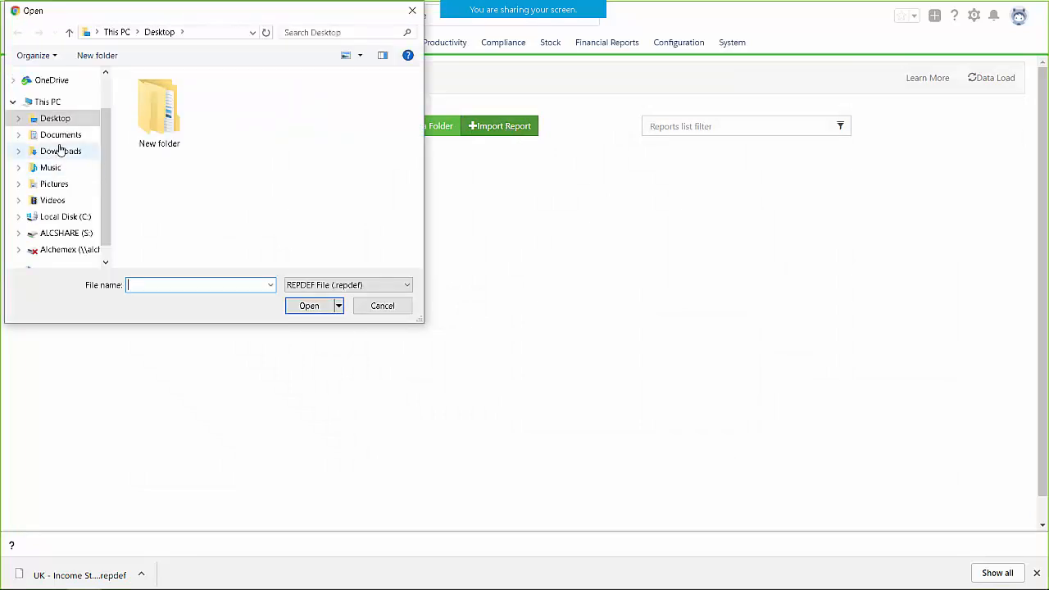
pyautogui.click(61, 151)
pyautogui.click(161, 113)
pyautogui.click(312, 305)
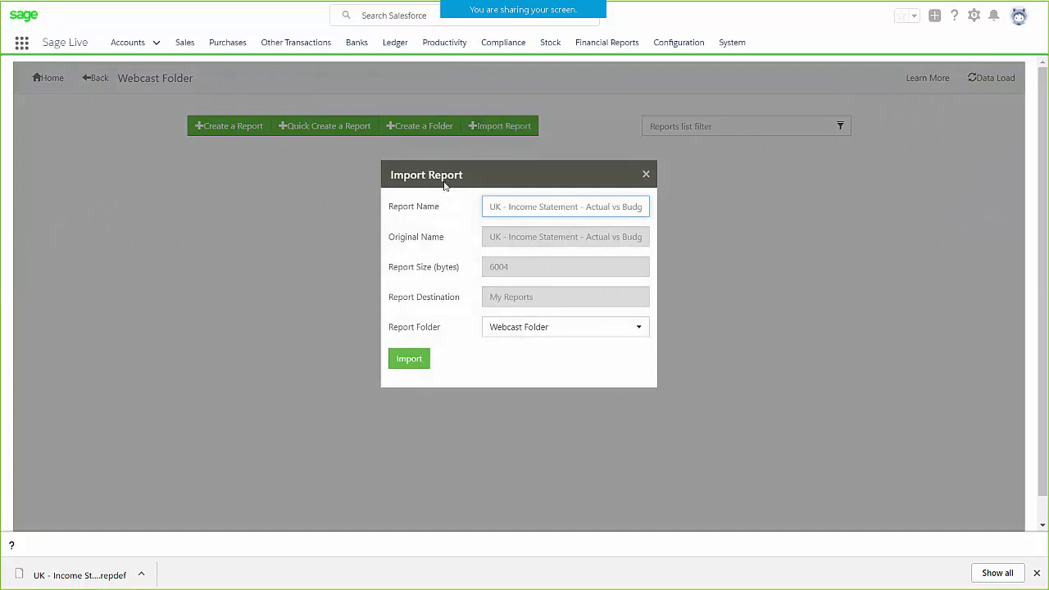
pyautogui.click(508, 207)
pyautogui.hotkey('shift', 'Home')
pyautogui.press('BackSpace')
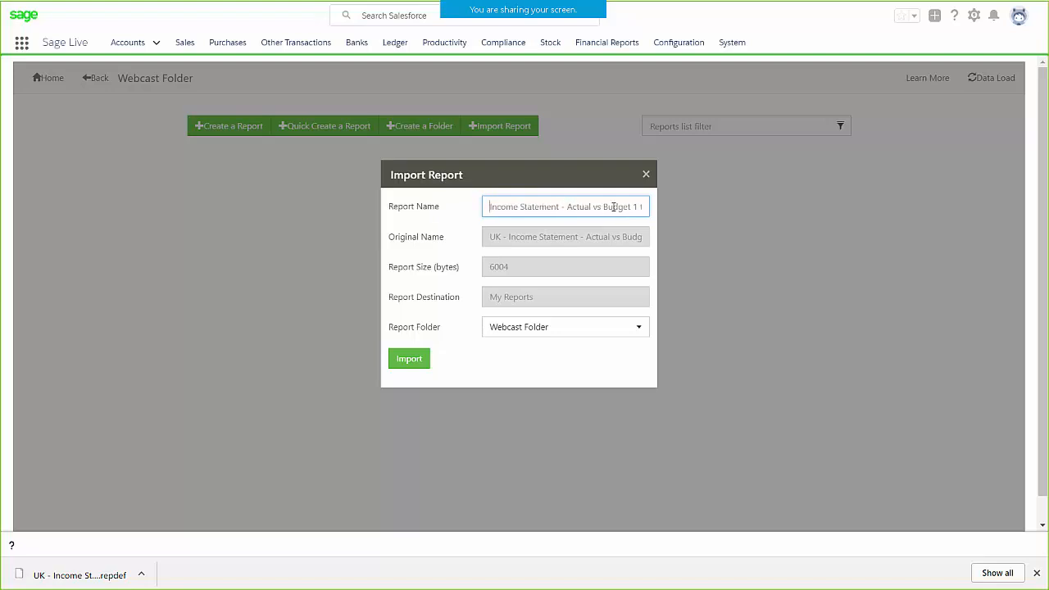
pyautogui.click(408, 361)
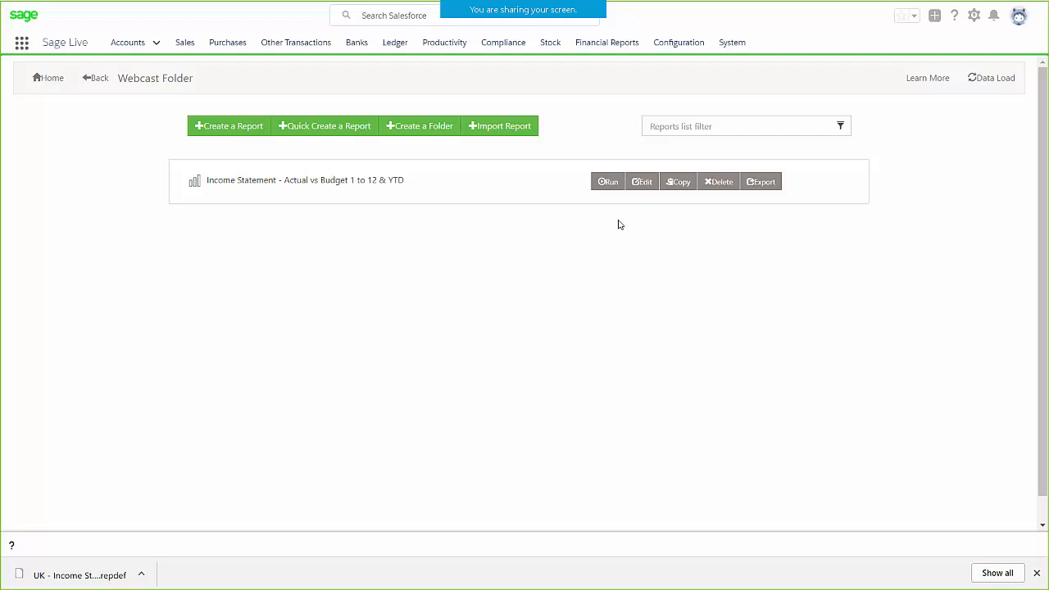
# Open the imported income statement for editing and add the Sage Intelligence logo from the Pictures folder as its company logo
pyautogui.click(643, 181)
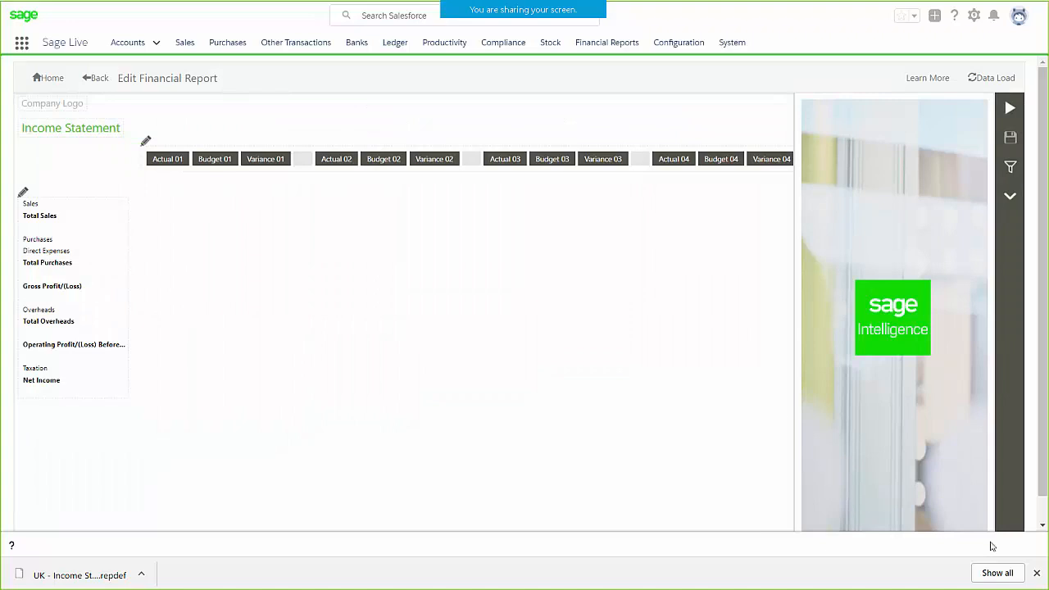
pyautogui.click(1037, 573)
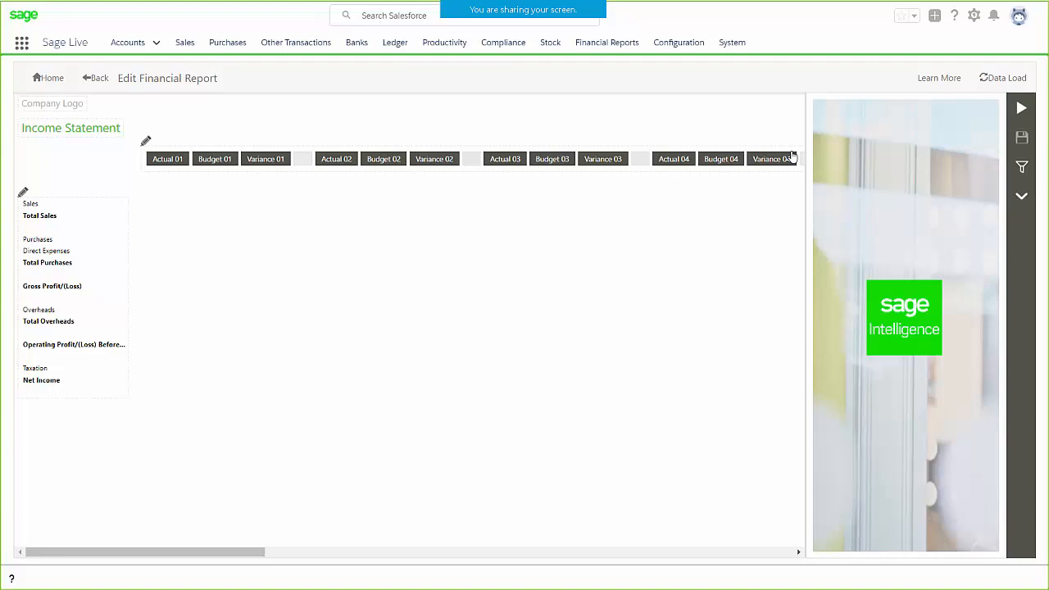
pyautogui.click(45, 107)
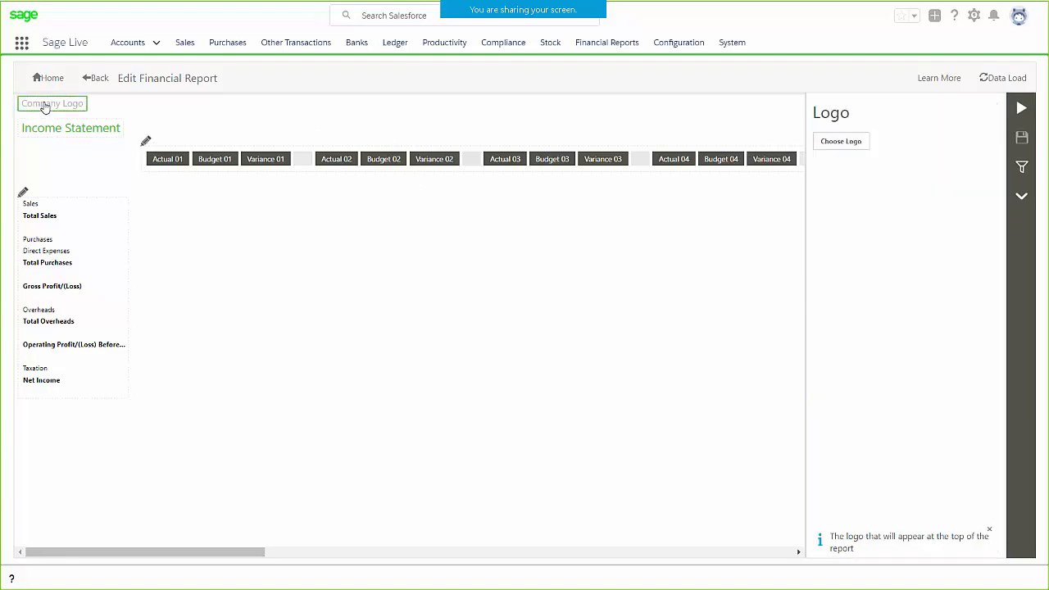
pyautogui.click(841, 143)
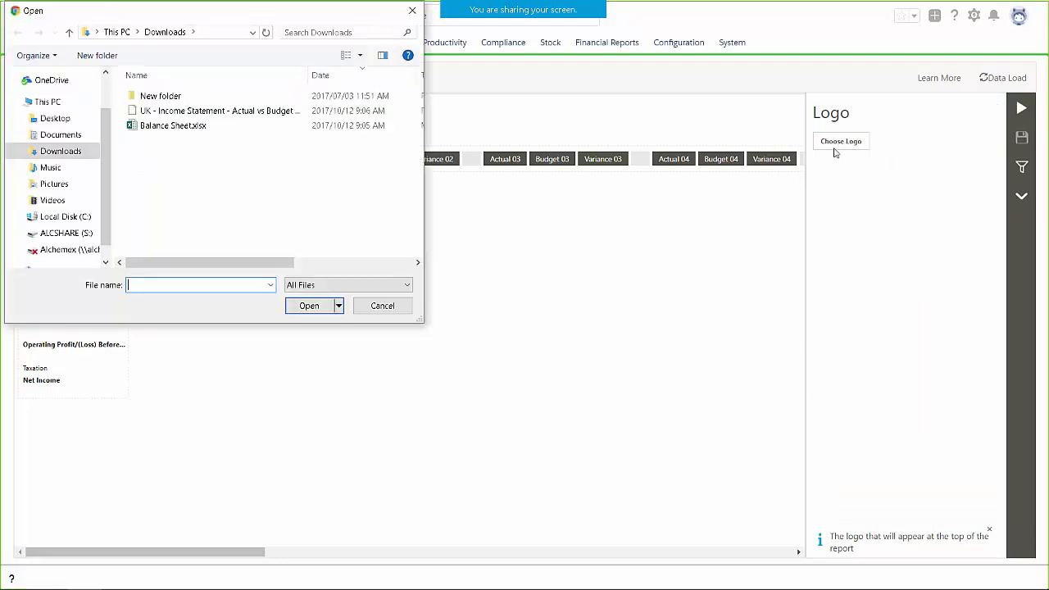
pyautogui.click(54, 183)
pyautogui.click(234, 172)
pyautogui.click(310, 309)
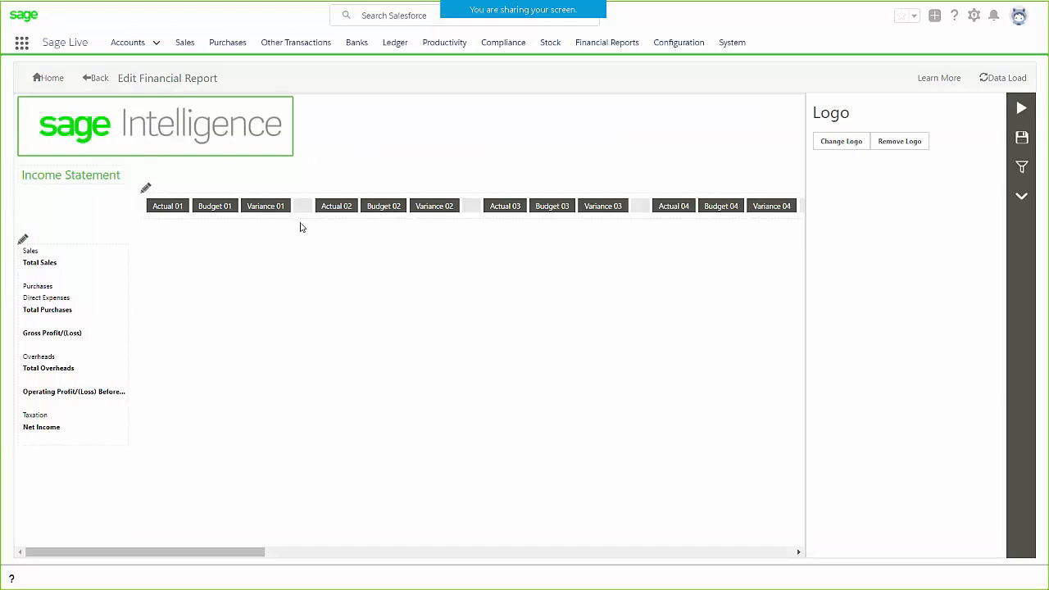
# Change the report title to "Income Statement Act vs Budgets"
pyautogui.click(67, 182)
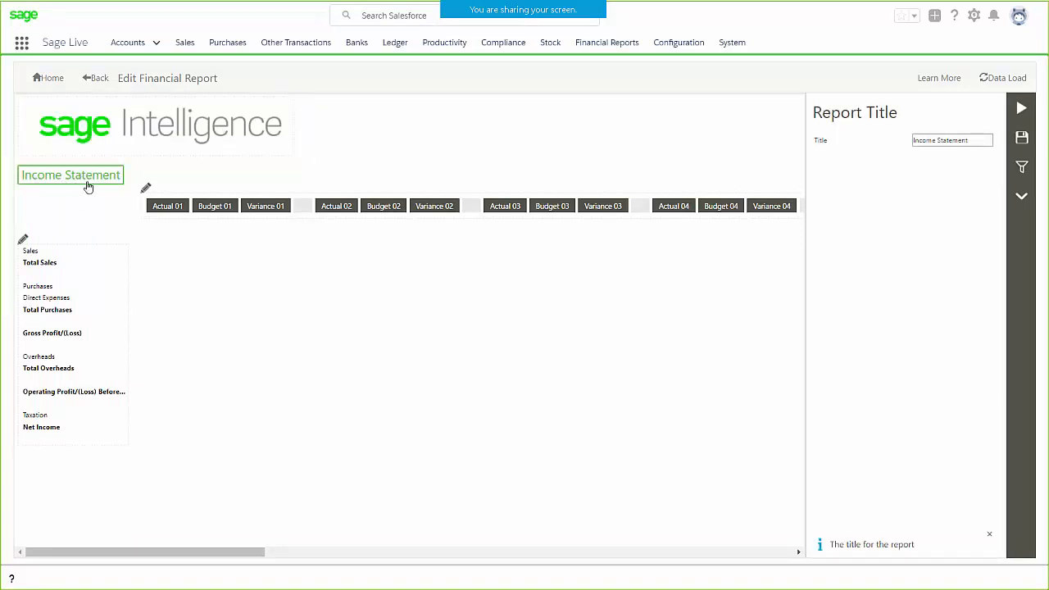
pyautogui.click(975, 141)
pyautogui.write('Act v')
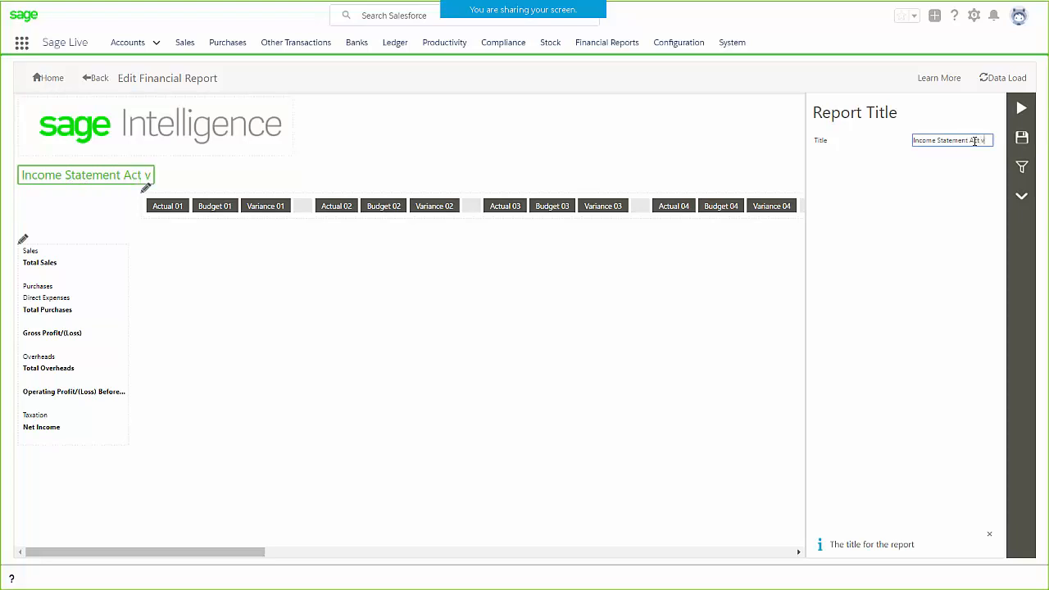
pyautogui.write('s Bug')
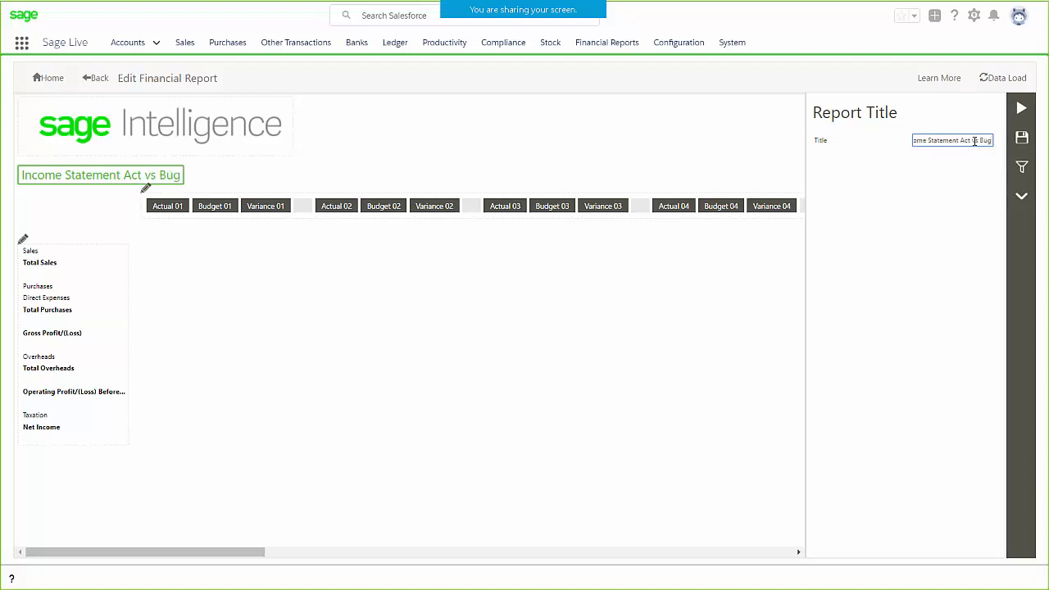
pyautogui.press('BackSpace')
pyautogui.write('dgets')
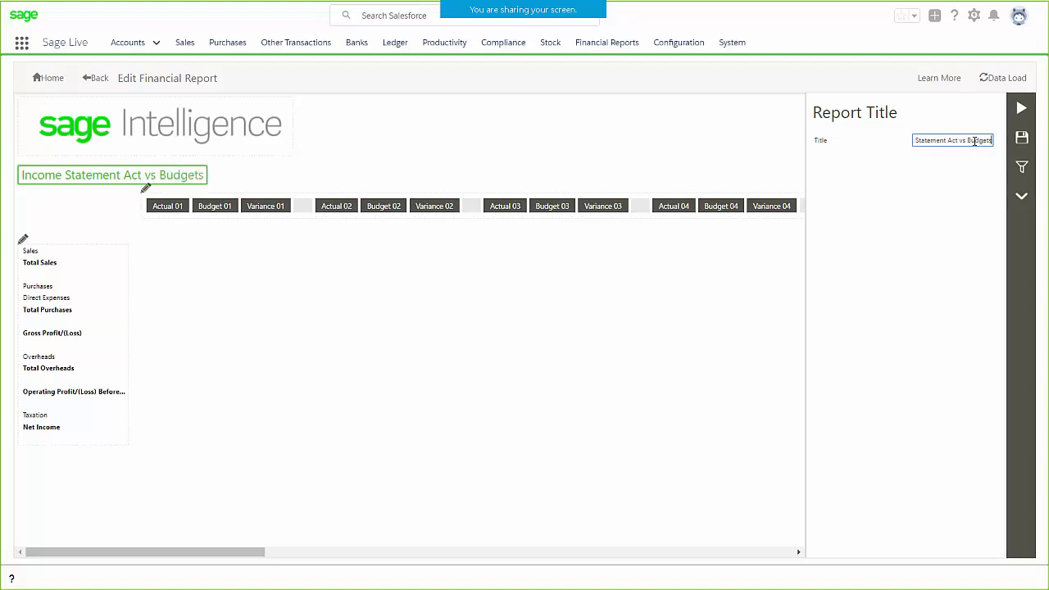
# Remove all existing report columns and add a set of Actual Balance columns for all twelve periods
pyautogui.click(143, 189)
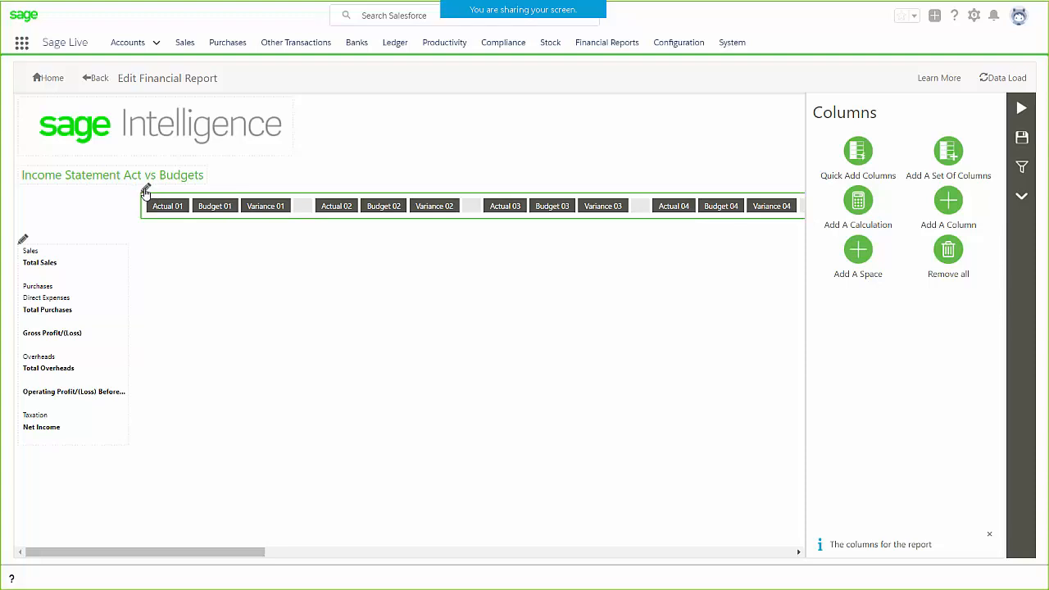
pyautogui.click(949, 250)
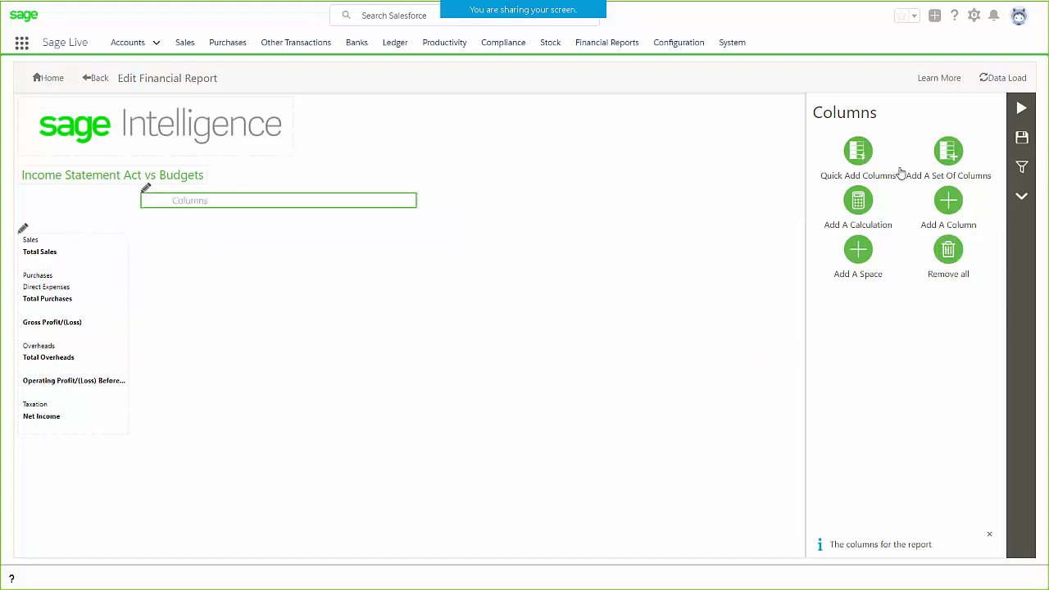
pyautogui.click(948, 152)
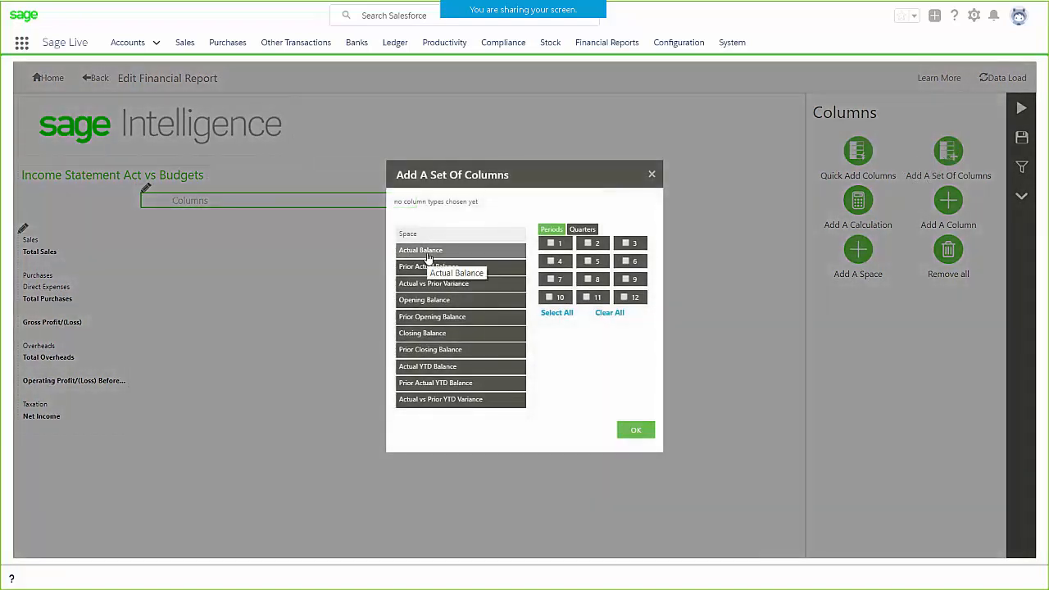
pyautogui.click(427, 253)
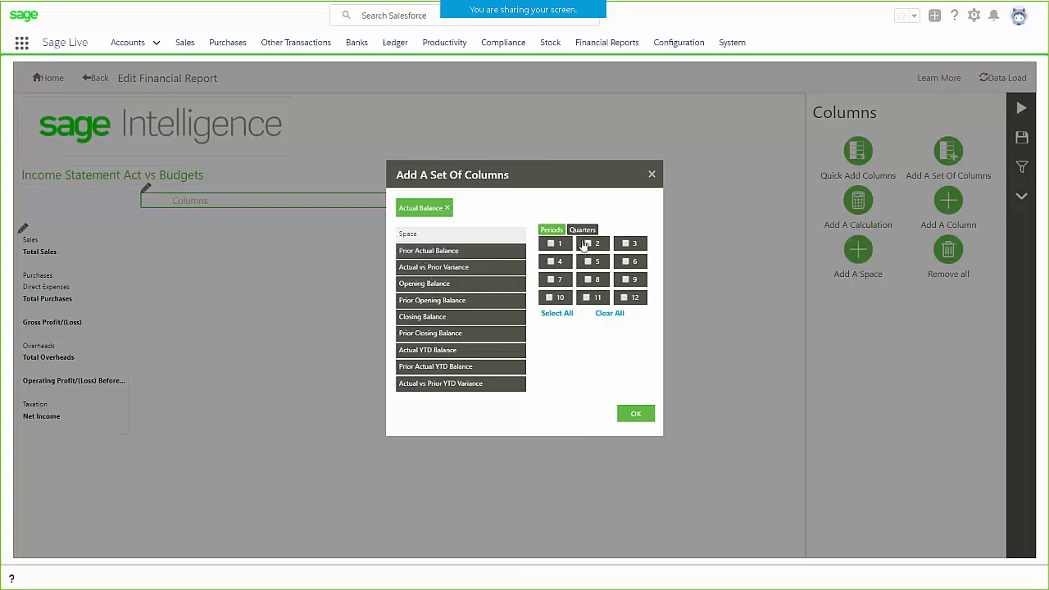
pyautogui.click(556, 314)
pyautogui.click(638, 416)
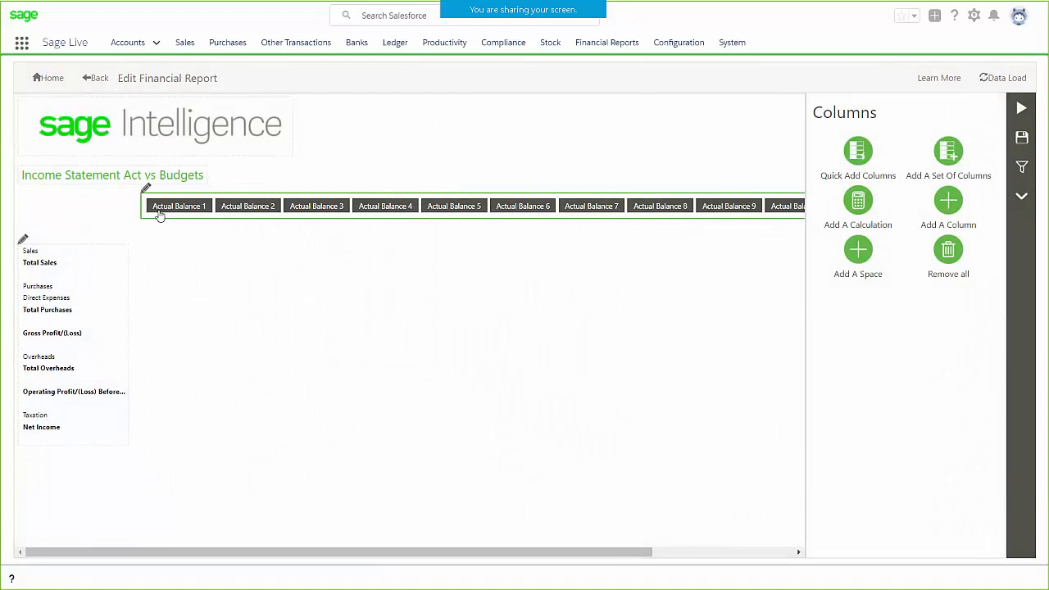
# Shorten the period 1 column heading to "Actual 1"
pyautogui.click(185, 211)
pyautogui.moveTo(932, 141); pyautogui.dragTo(952, 141)
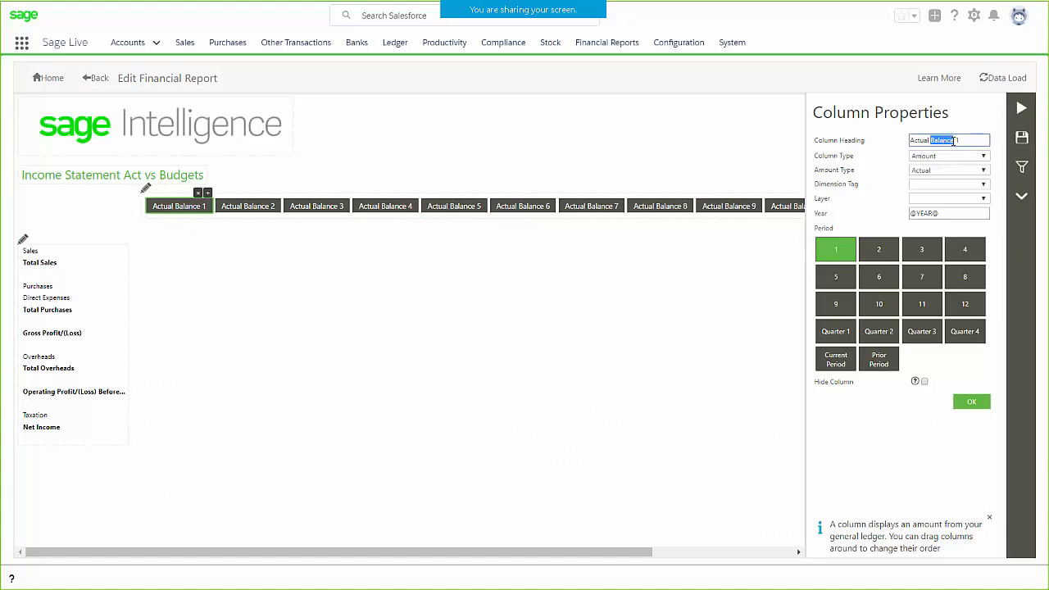
pyautogui.press('BackSpace')
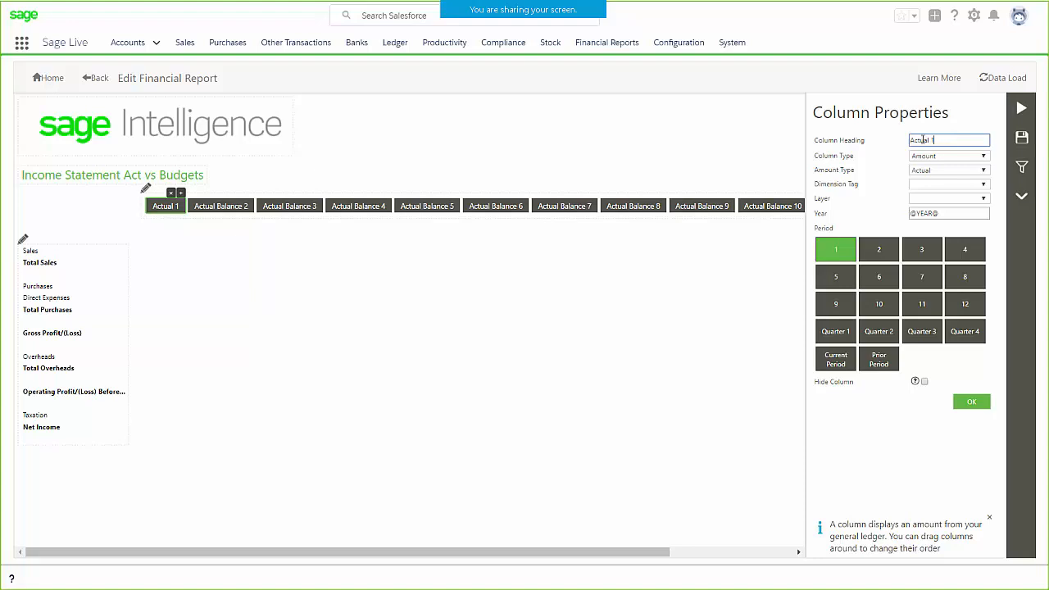
pyautogui.click(976, 404)
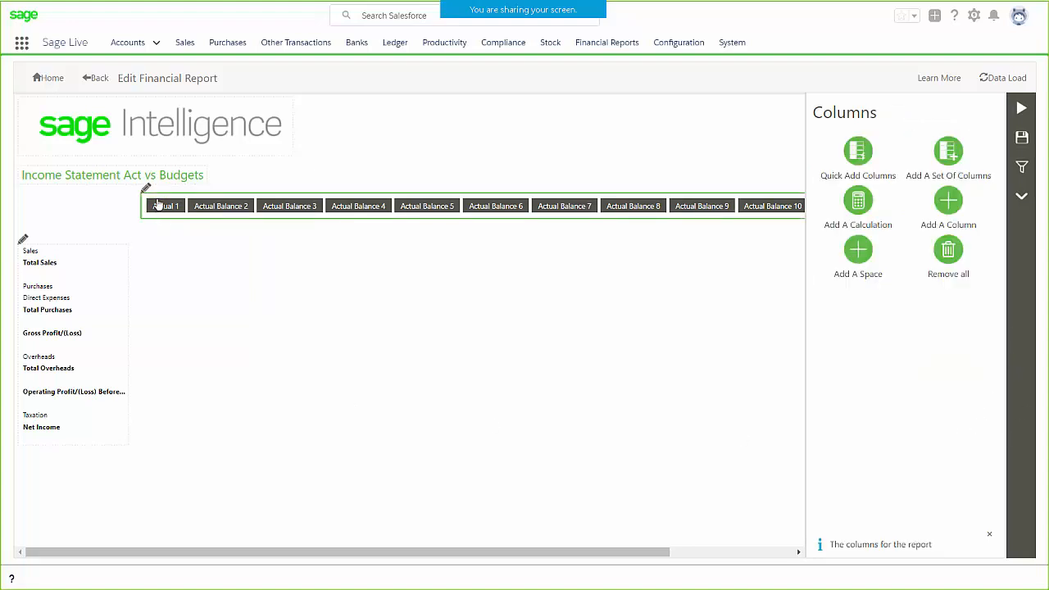
# Add a set of Prior Actual Balance columns for all periods after the Actual Balance columns
pyautogui.moveTo(482, 552); pyautogui.dragTo(727, 553)
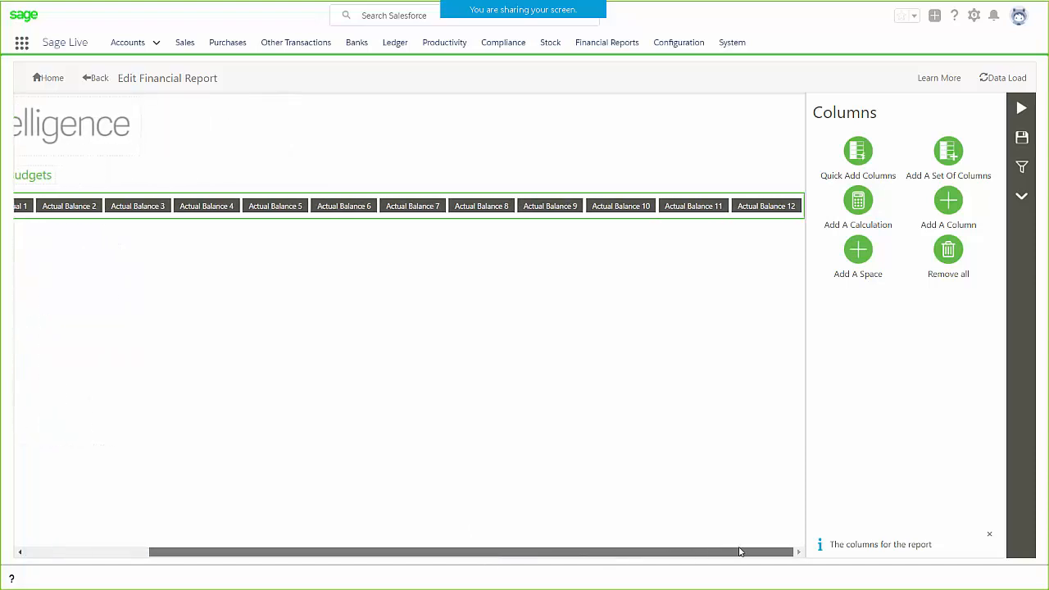
pyautogui.click(950, 153)
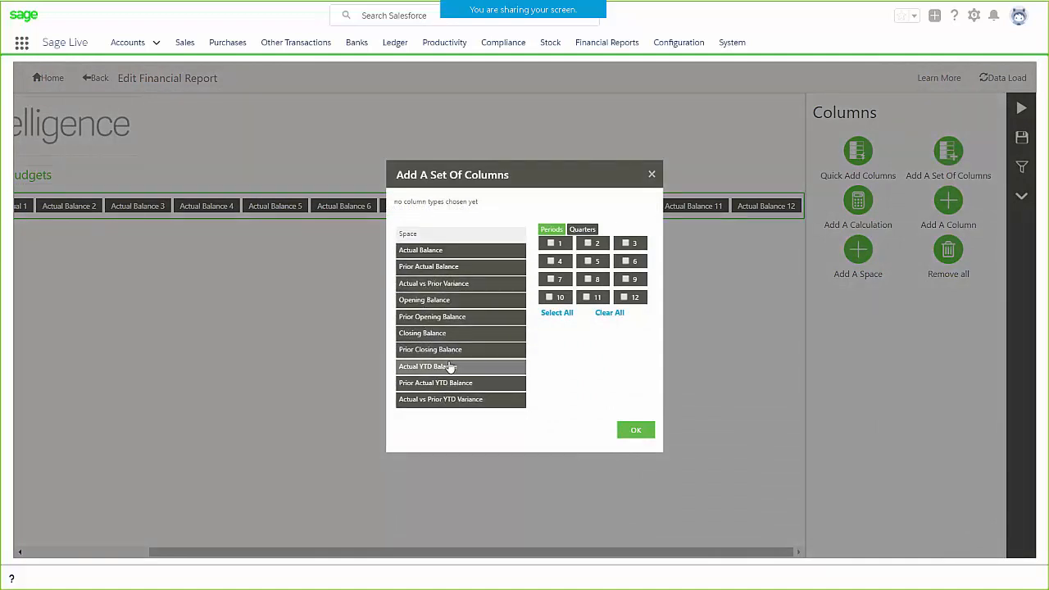
pyautogui.click(444, 270)
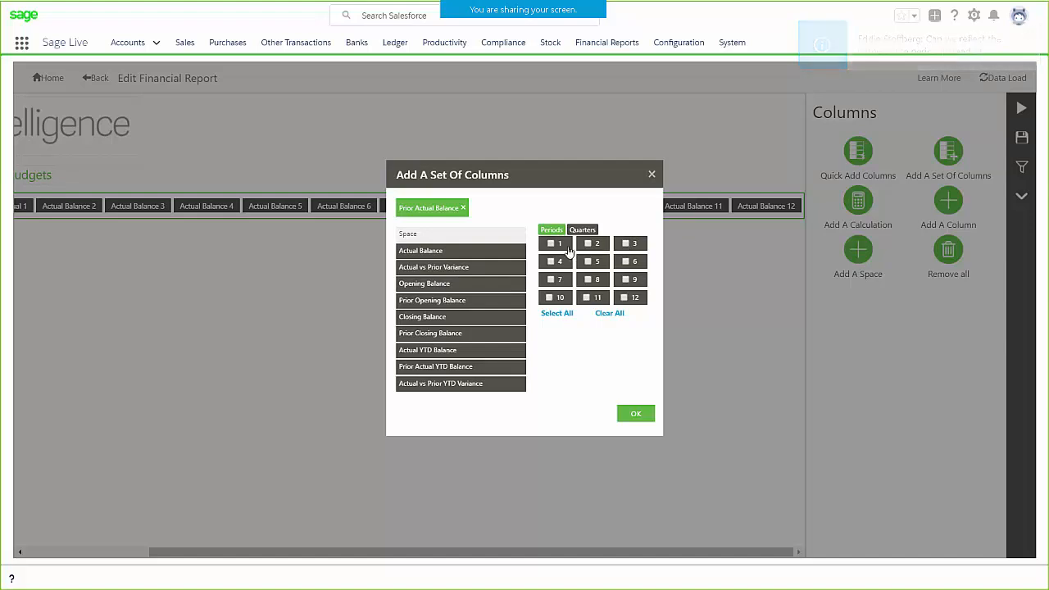
pyautogui.click(556, 314)
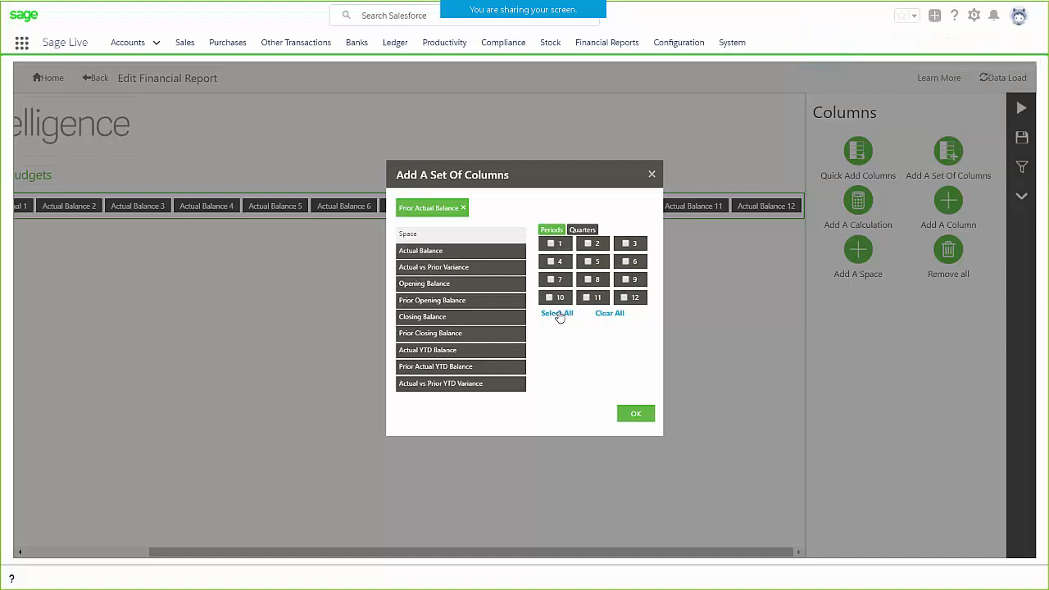
pyautogui.click(636, 414)
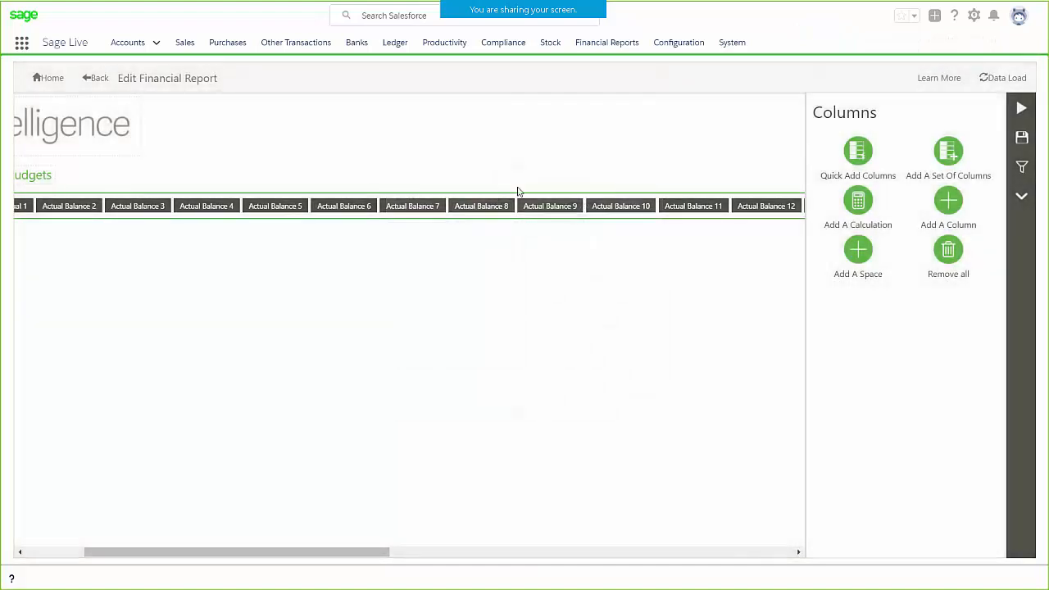
# Open the properties of the Actual 1 column and check its Layer options
pyautogui.moveTo(312, 552); pyautogui.dragTo(250, 536)
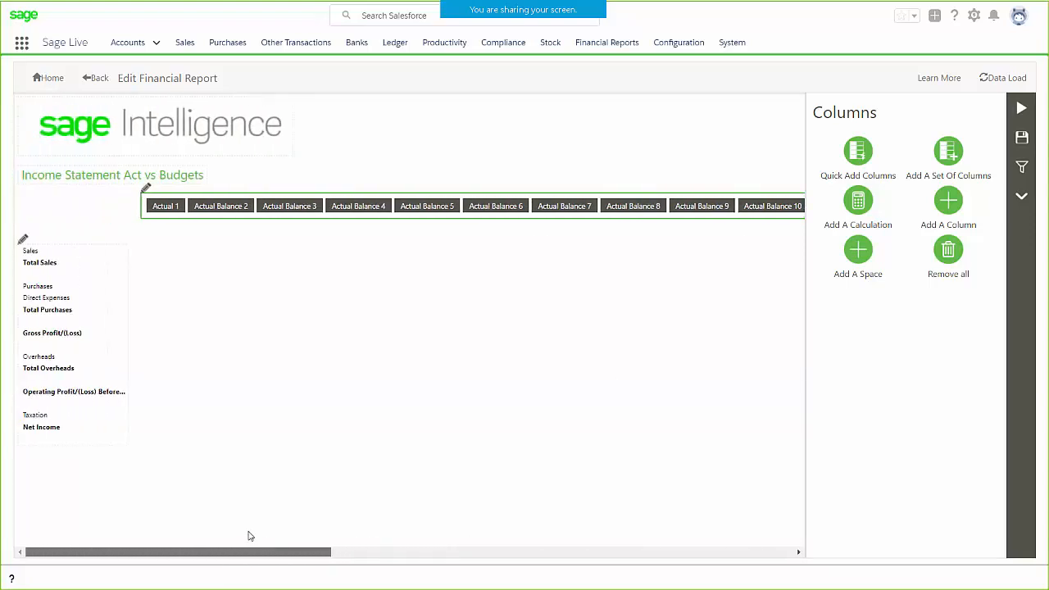
pyautogui.click(165, 206)
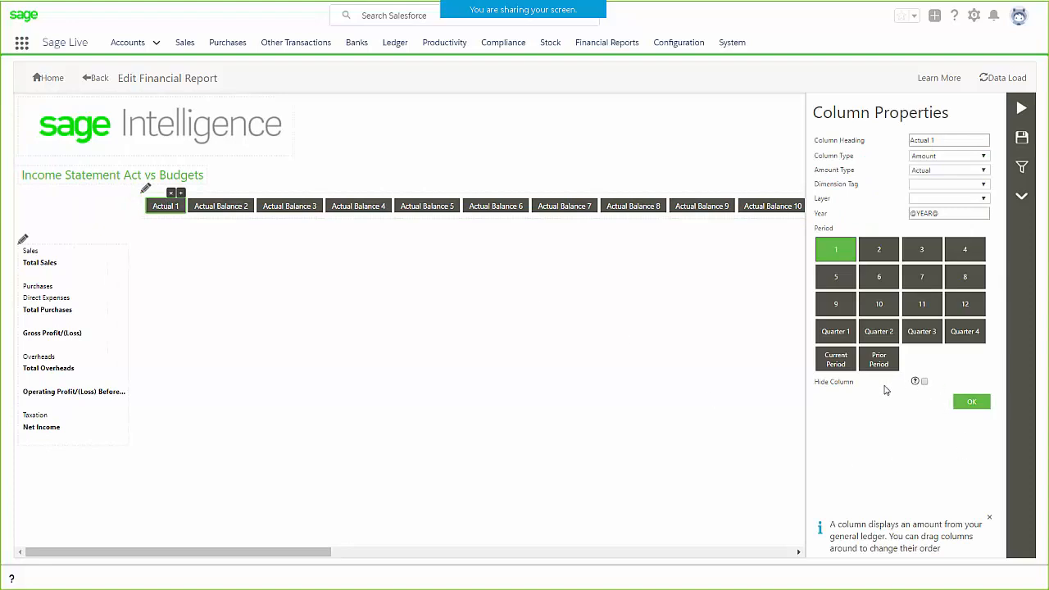
pyautogui.click(984, 201)
pyautogui.click(946, 203)
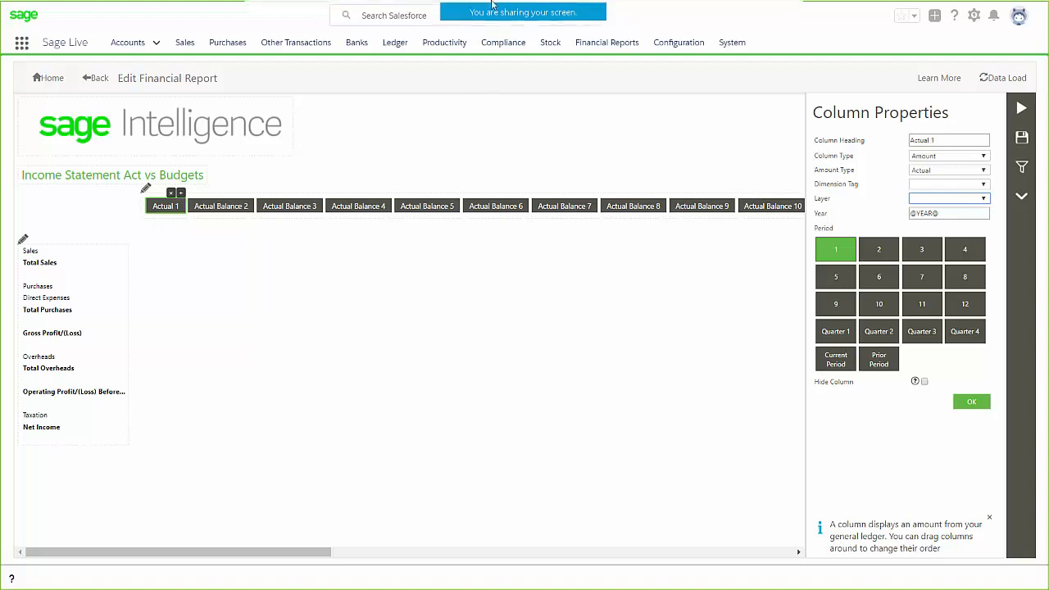
# Read the latest participant question in the WebEx meeting chat and close the chat
pyautogui.moveTo(713, 14)
pyautogui.click(661, 18)
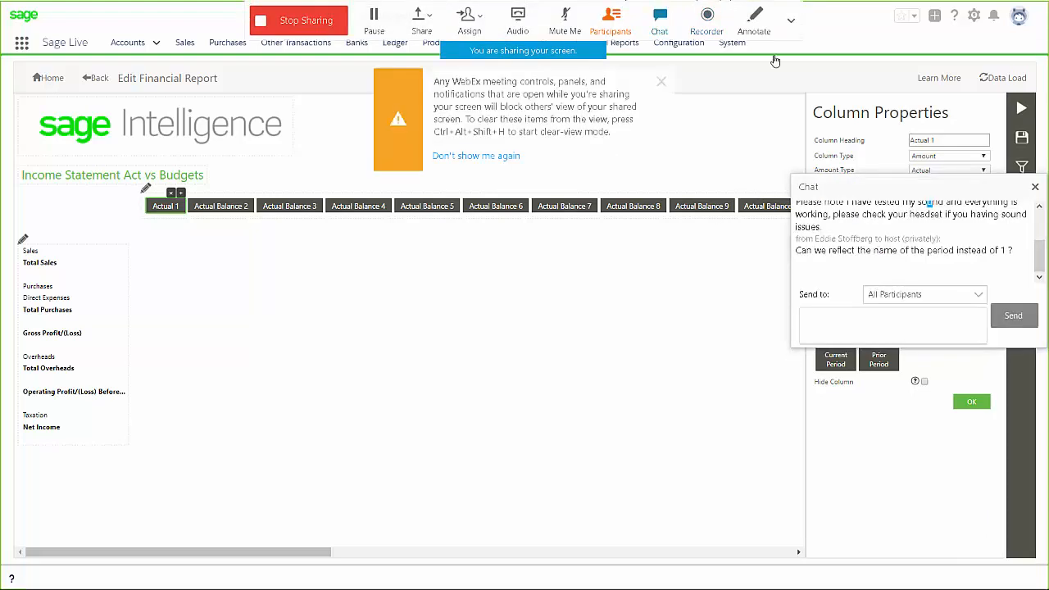
pyautogui.moveTo(814, 250); pyautogui.dragTo(965, 264)
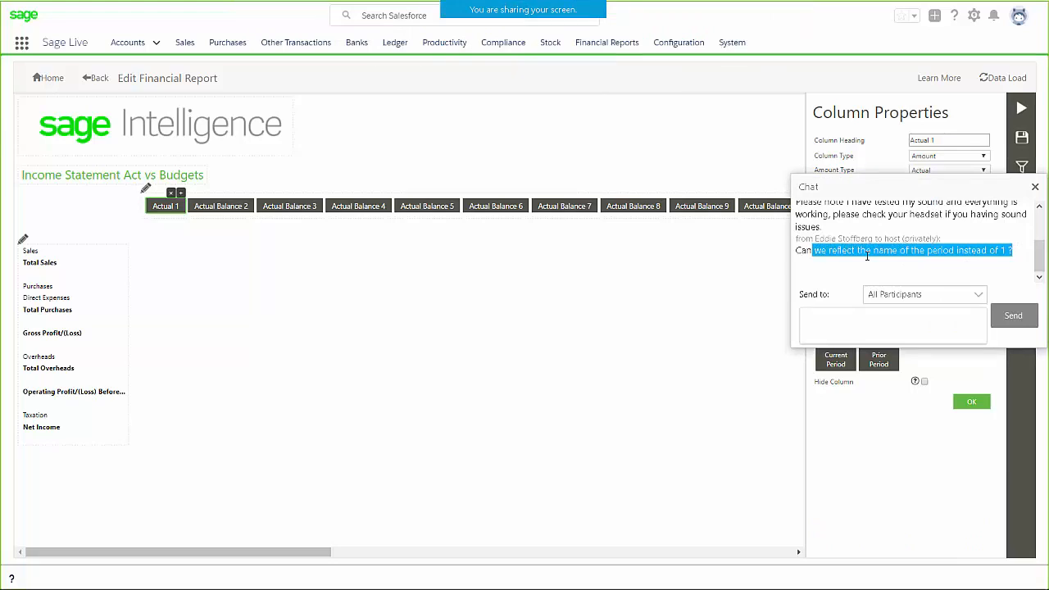
pyautogui.click(1035, 189)
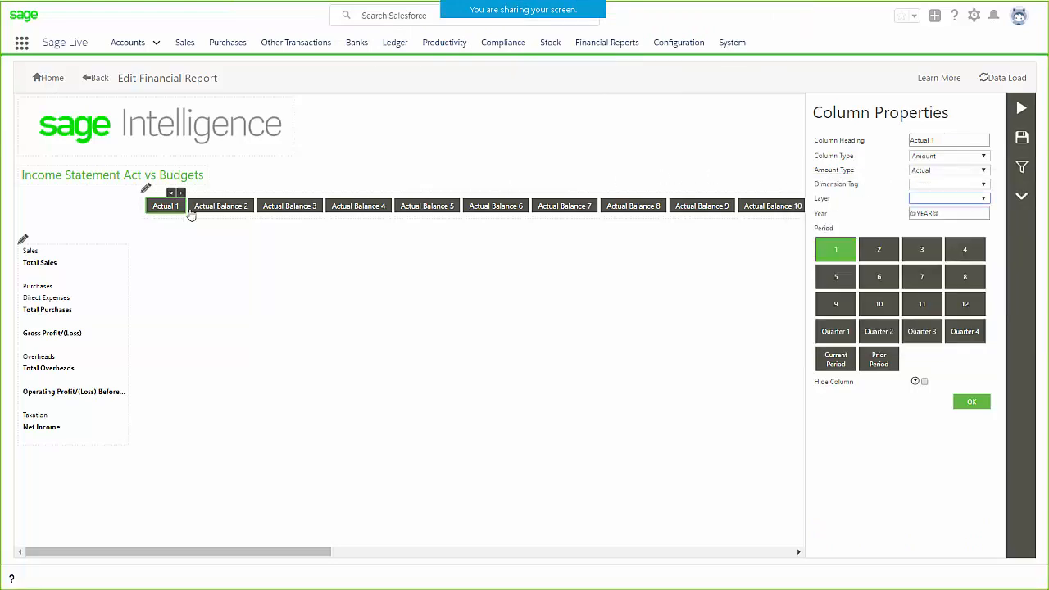
# Change the period 1 column heading to "Oct"
pyautogui.click(952, 140)
pyautogui.press('BackSpace')
pyautogui.press('BackSpace')
pyautogui.press('BackSpace')
pyautogui.press('BackSpace')
pyautogui.press('BackSpace')
pyautogui.press('BackSpace')
pyautogui.press('BackSpace')
pyautogui.press('BackSpace')
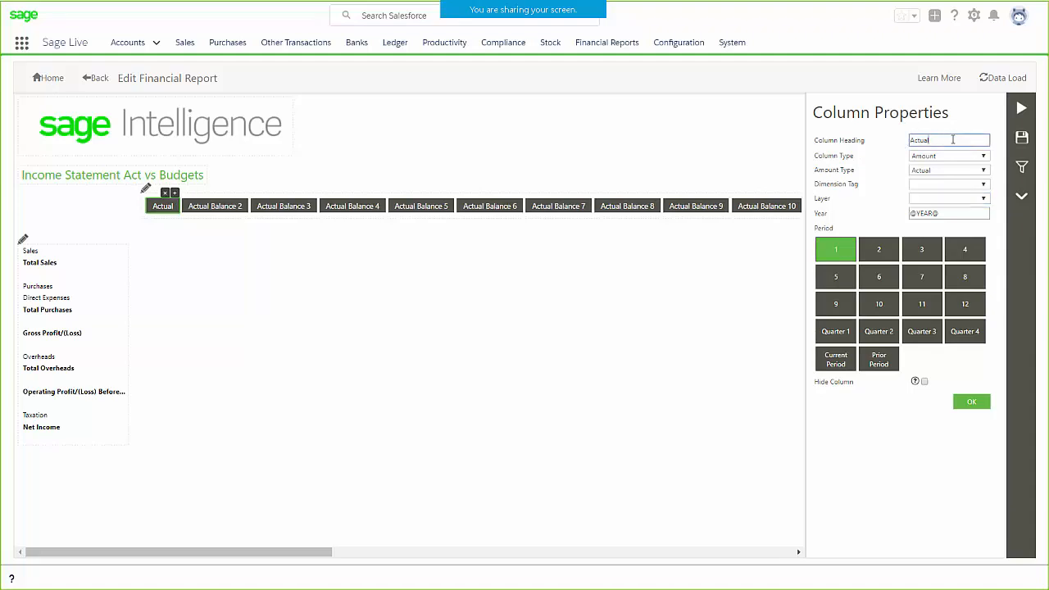
pyautogui.write('Oct')
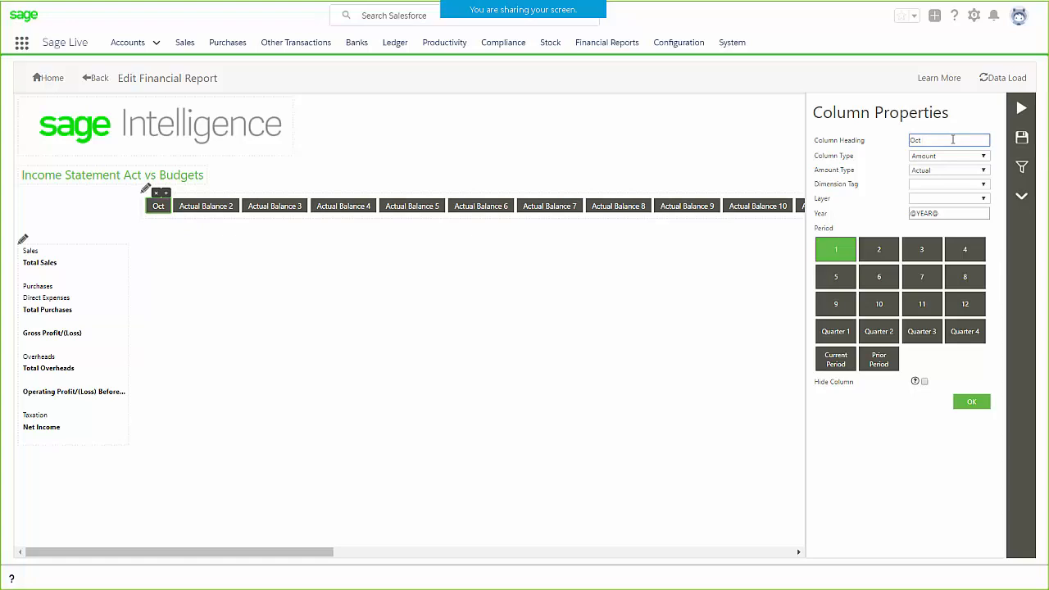
# Rename the period 2 column heading to "Nov" and the period 3 column heading to "Dec"
pyautogui.click(195, 208)
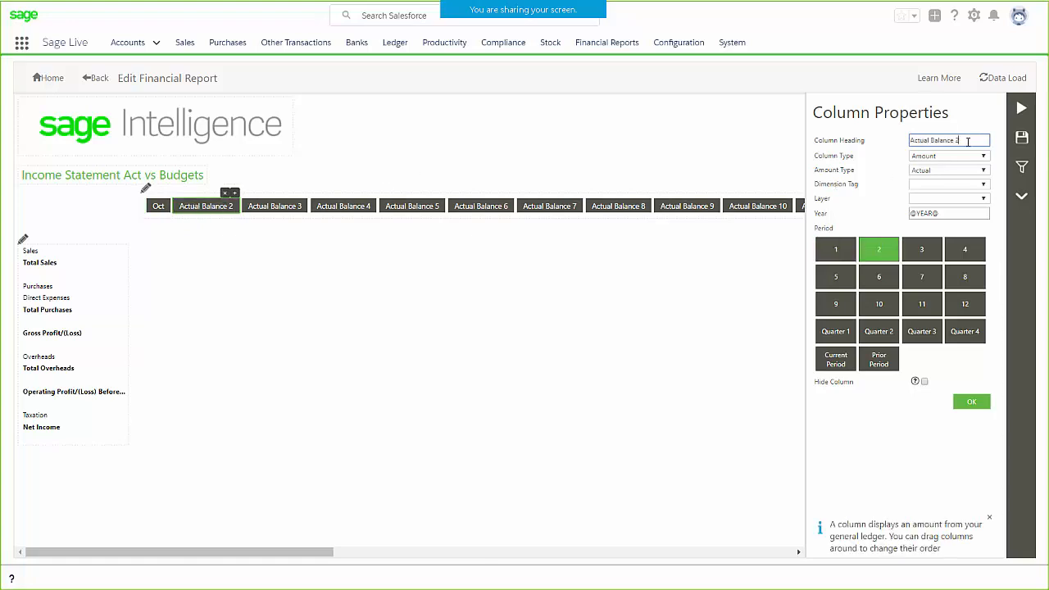
pyautogui.moveTo(969, 141); pyautogui.dragTo(831, 134)
pyautogui.write('Nov')
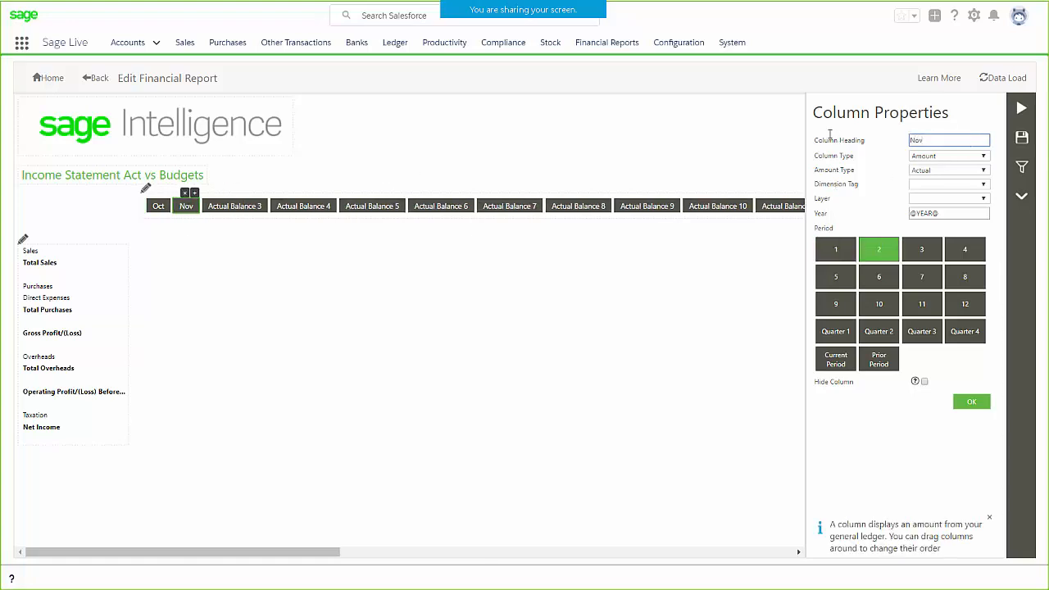
pyautogui.click(222, 209)
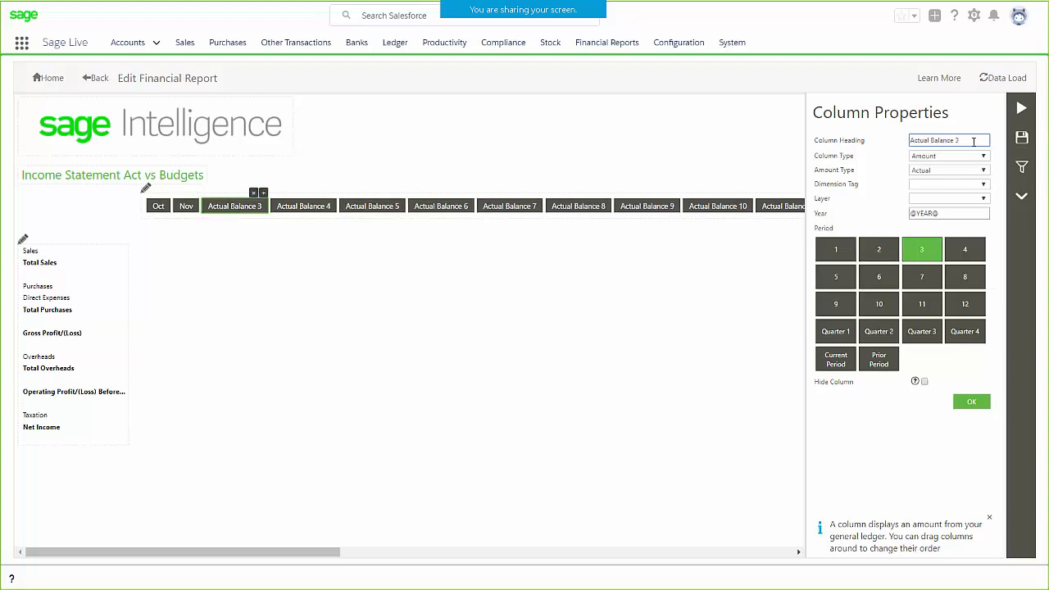
pyautogui.moveTo(975, 141); pyautogui.dragTo(813, 137)
pyautogui.write('Dec')
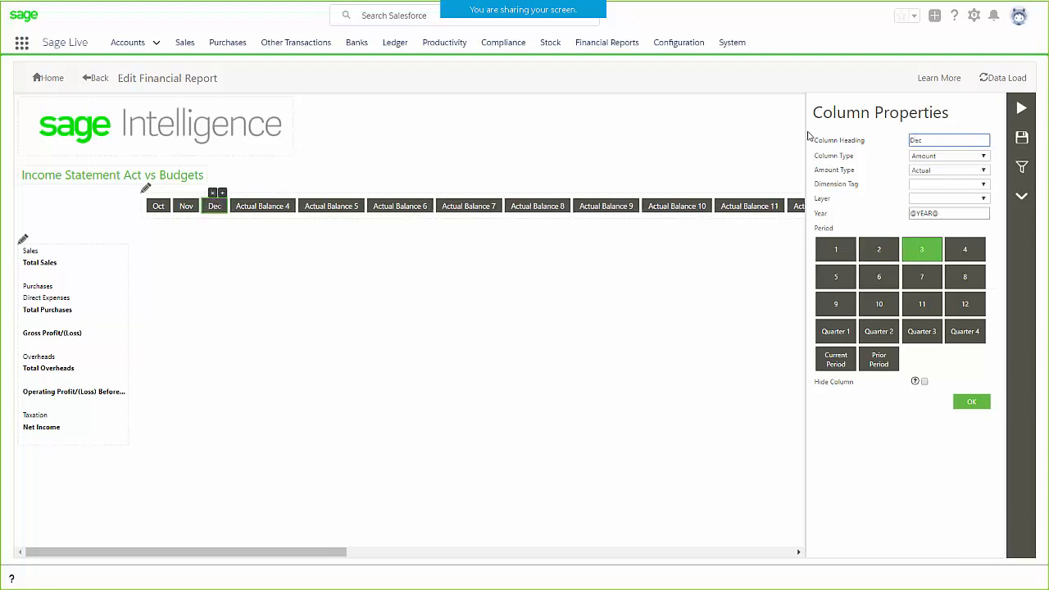
pyautogui.click(577, 356)
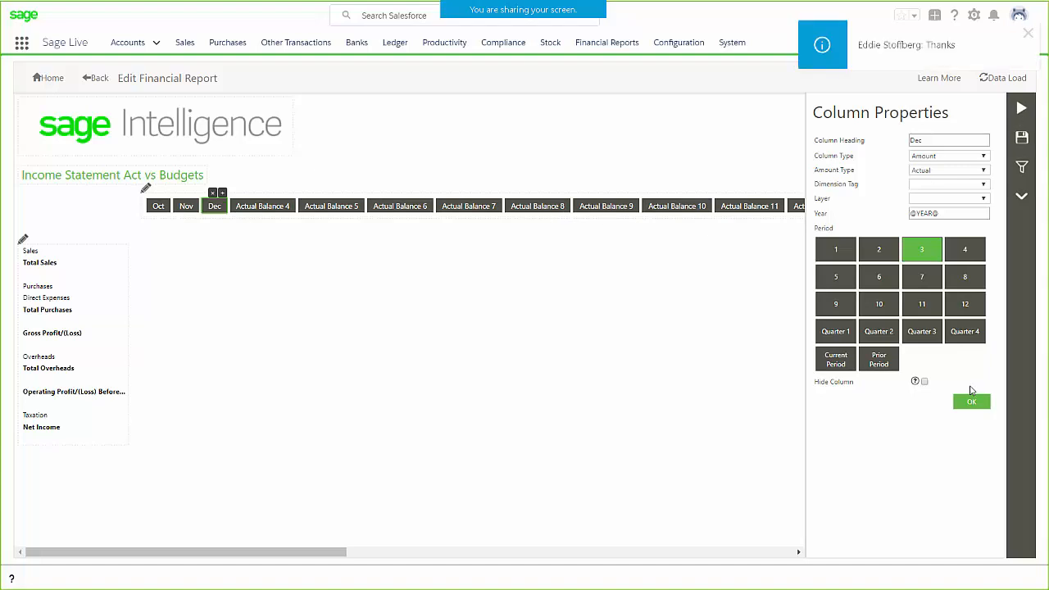
# Run the report from its filters, drill down into the October Purchases amount, and return to the report editor
pyautogui.click(1023, 168)
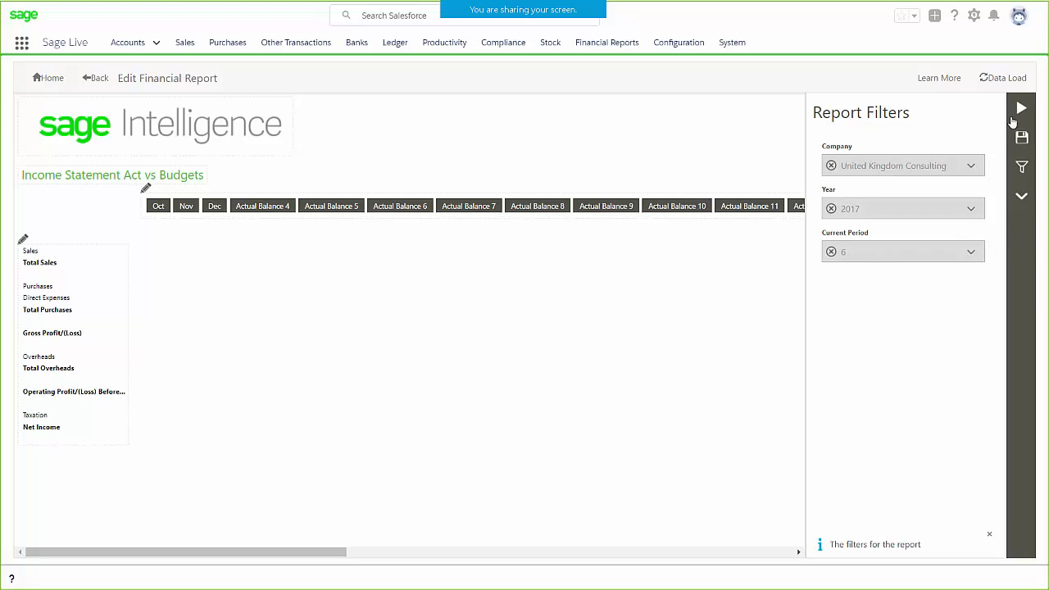
pyautogui.click(1021, 110)
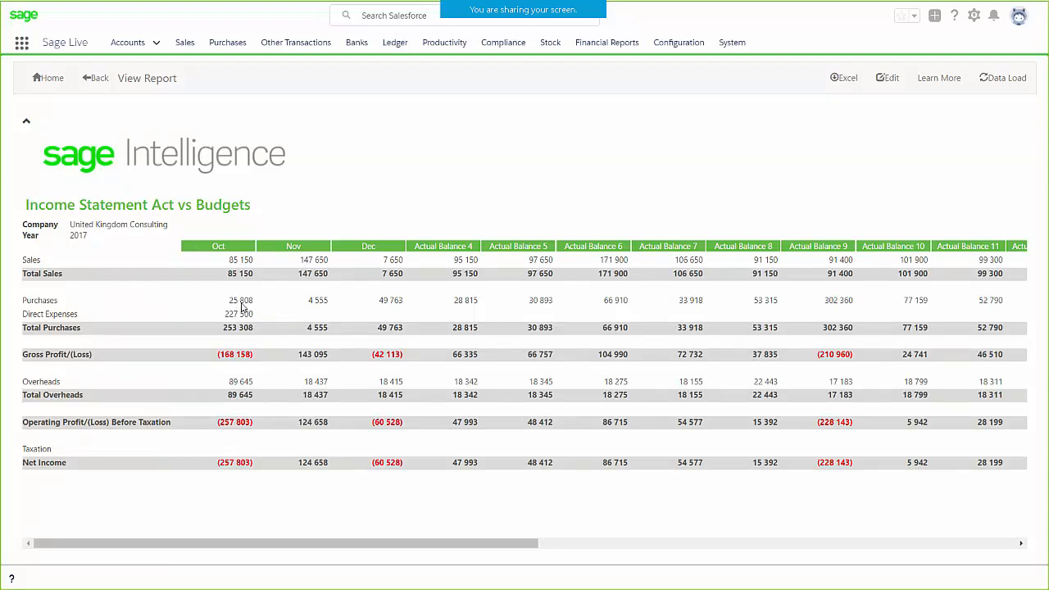
pyautogui.click(238, 301)
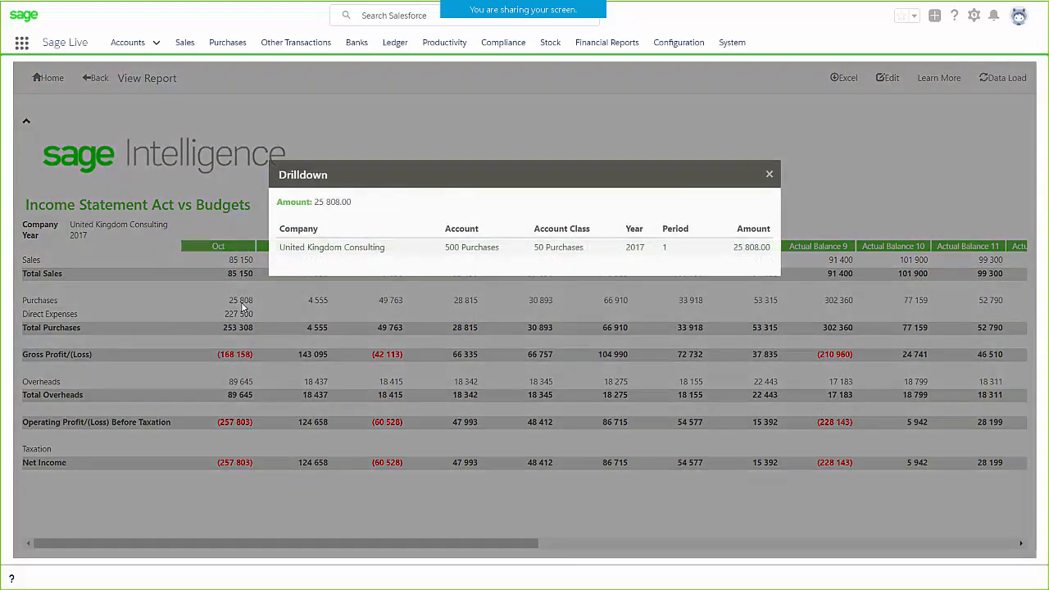
pyautogui.click(769, 179)
pyautogui.click(95, 78)
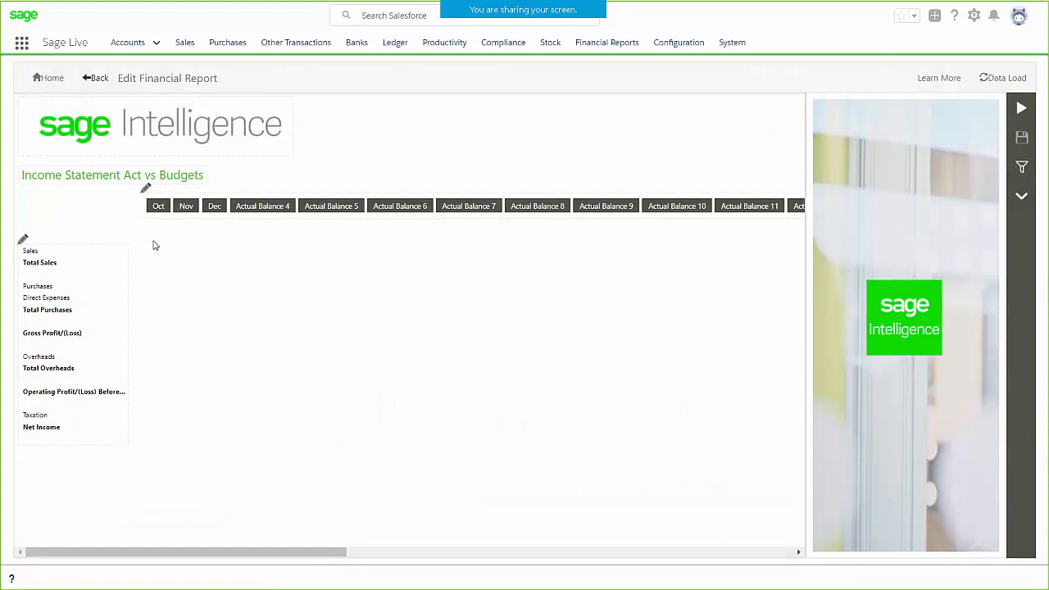
# Change the report title to "Income Statement Act vs Prior"
pyautogui.click(94, 175)
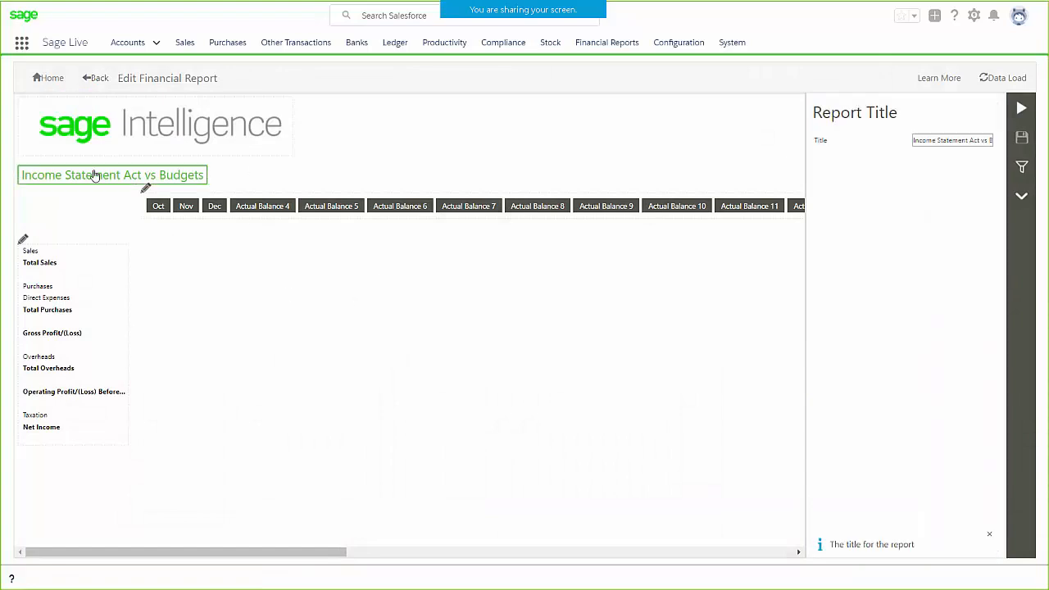
pyautogui.moveTo(982, 141); pyautogui.dragTo(1015, 145)
pyautogui.click(967, 140)
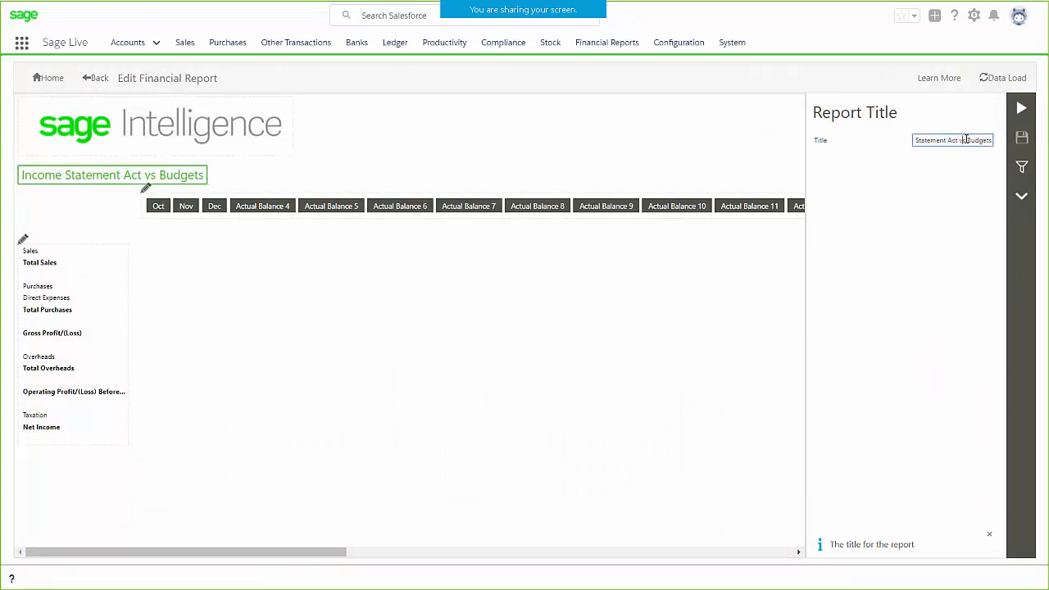
pyautogui.doubleClick(976, 141)
pyautogui.write('Prior')
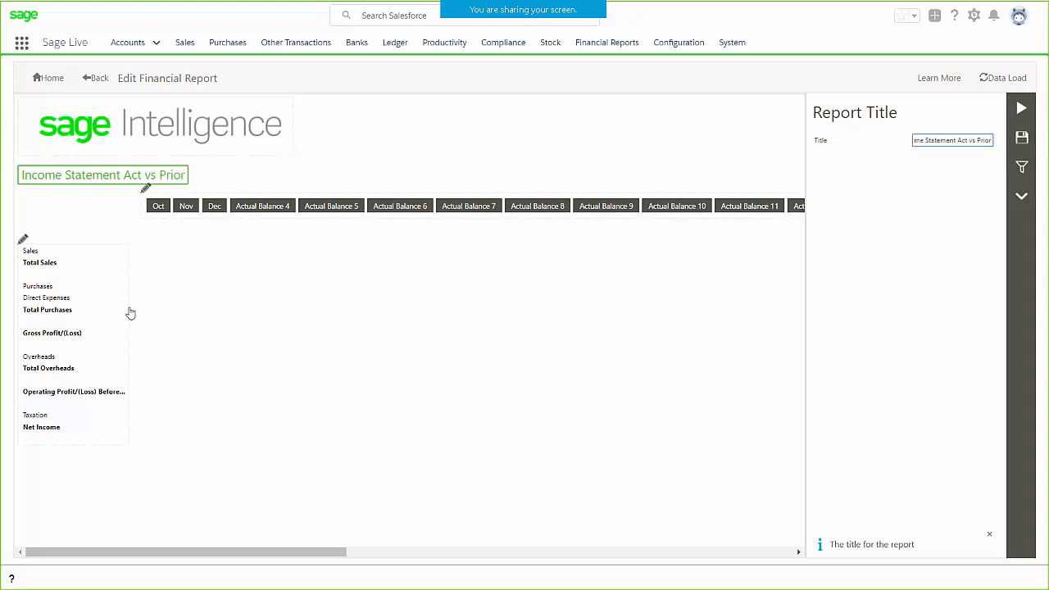
# Remove all columns from the income statement report
pyautogui.click(148, 191)
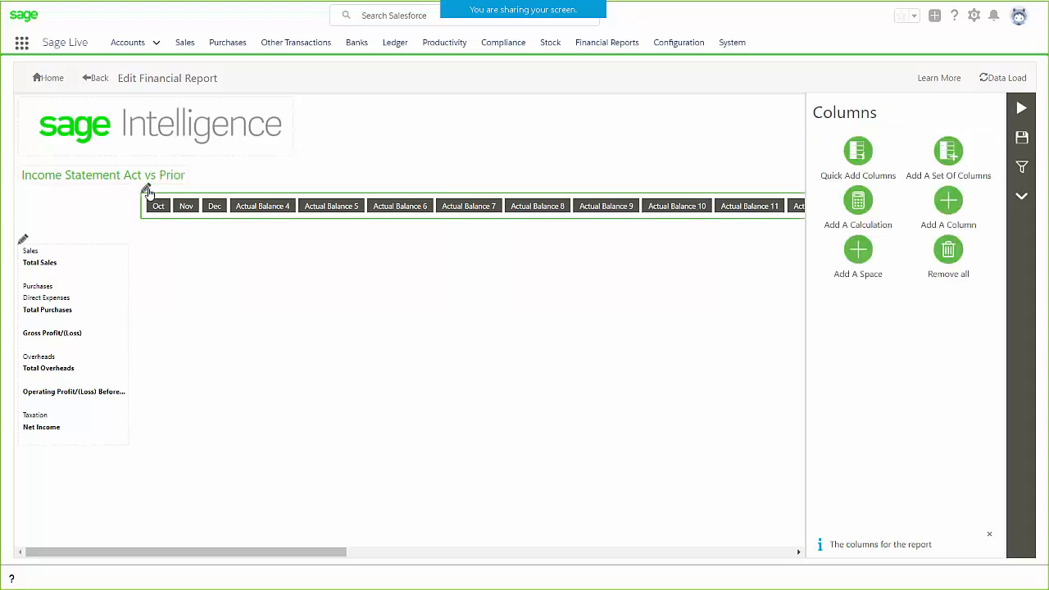
pyautogui.click(953, 265)
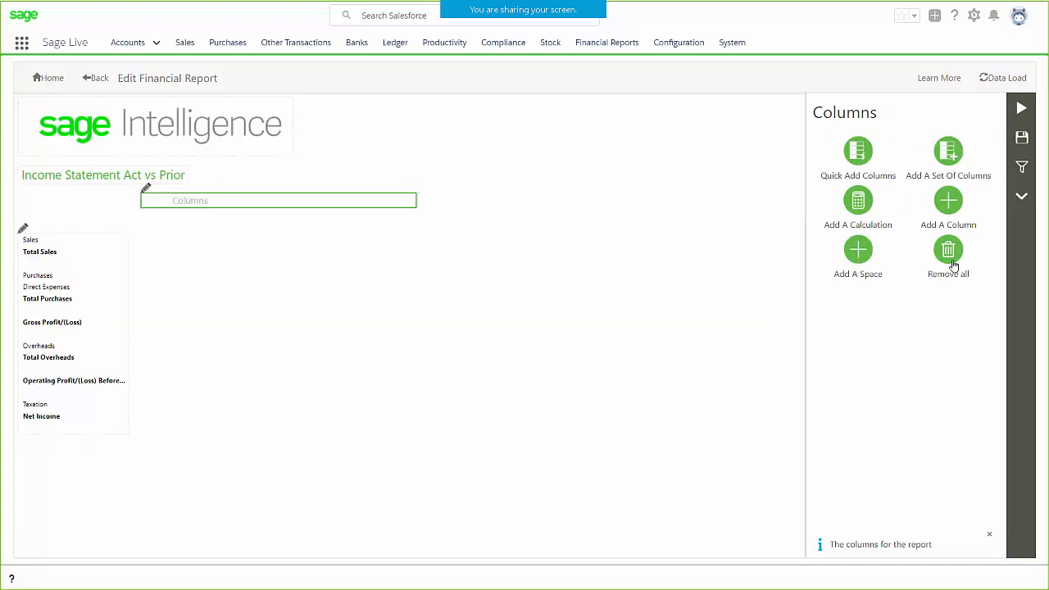
# Add a set of columns with Actual Balance, Space and Prior Actual Balance for all four quarters
pyautogui.click(949, 159)
pyautogui.click(424, 252)
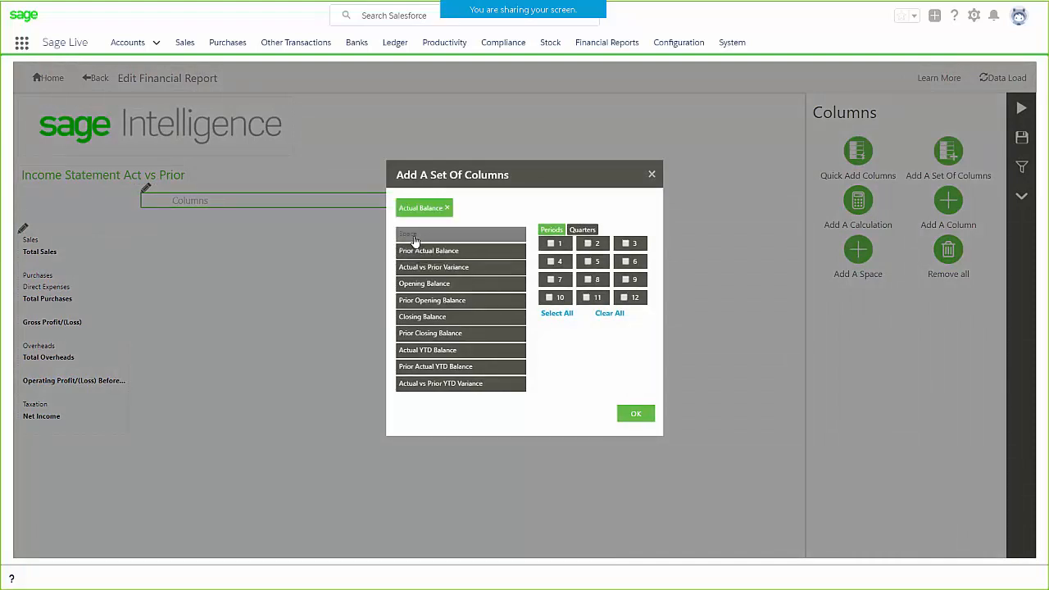
pyautogui.click(414, 237)
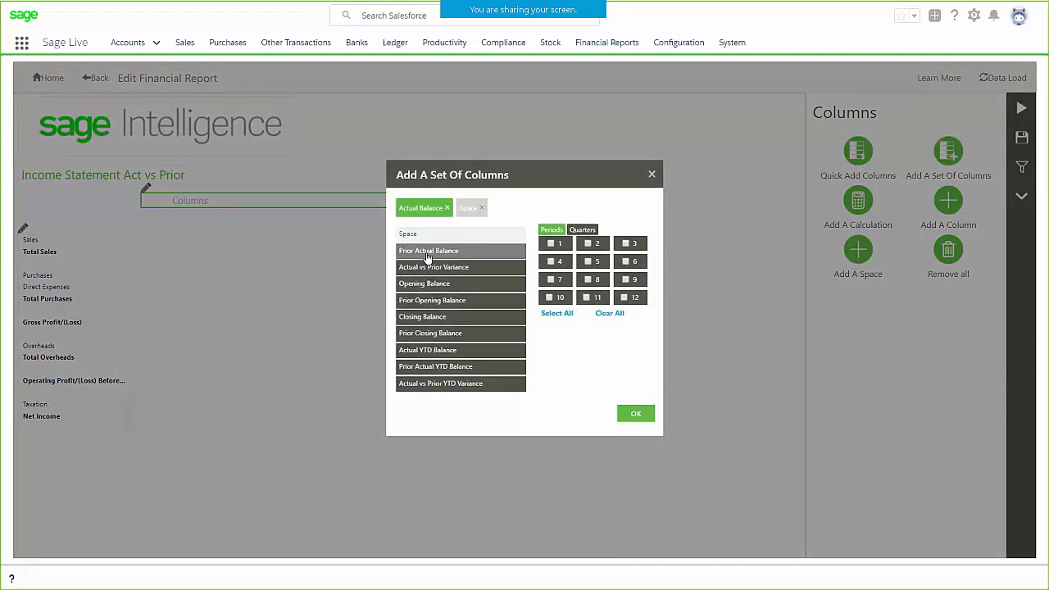
pyautogui.click(449, 252)
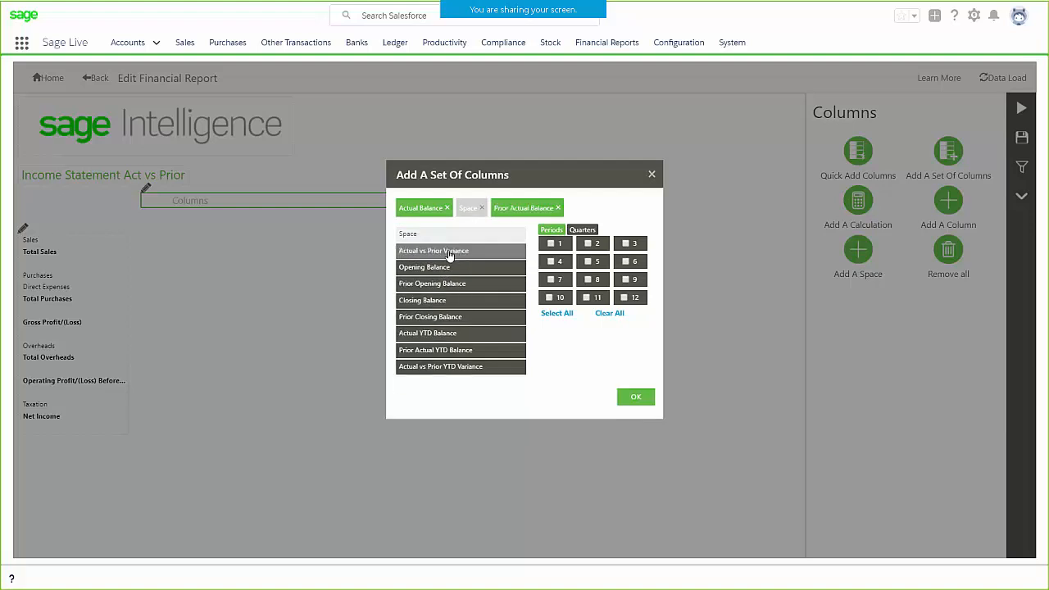
pyautogui.click(580, 230)
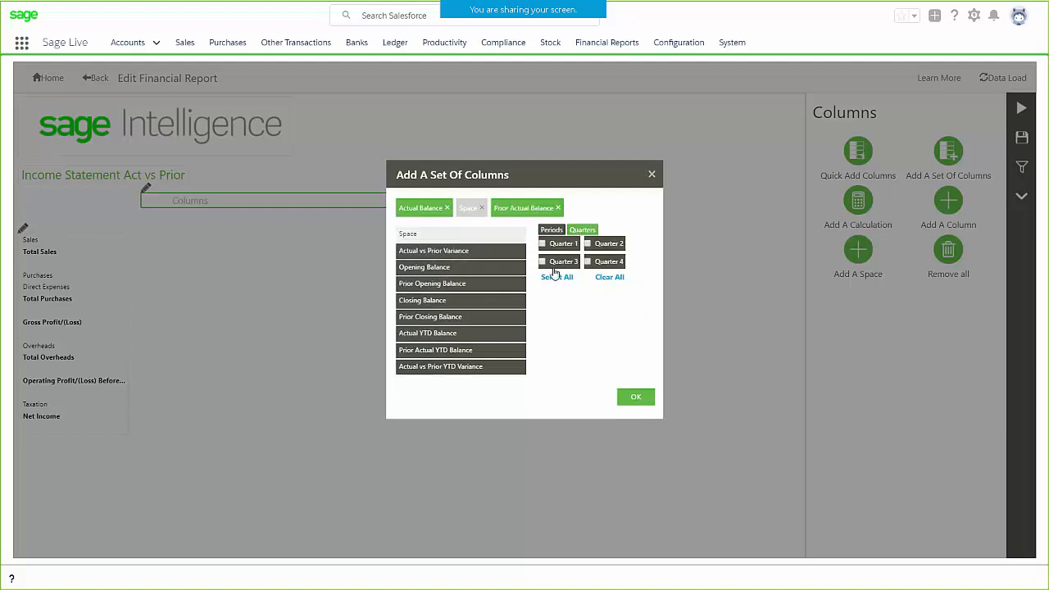
pyautogui.click(554, 279)
pyautogui.click(636, 396)
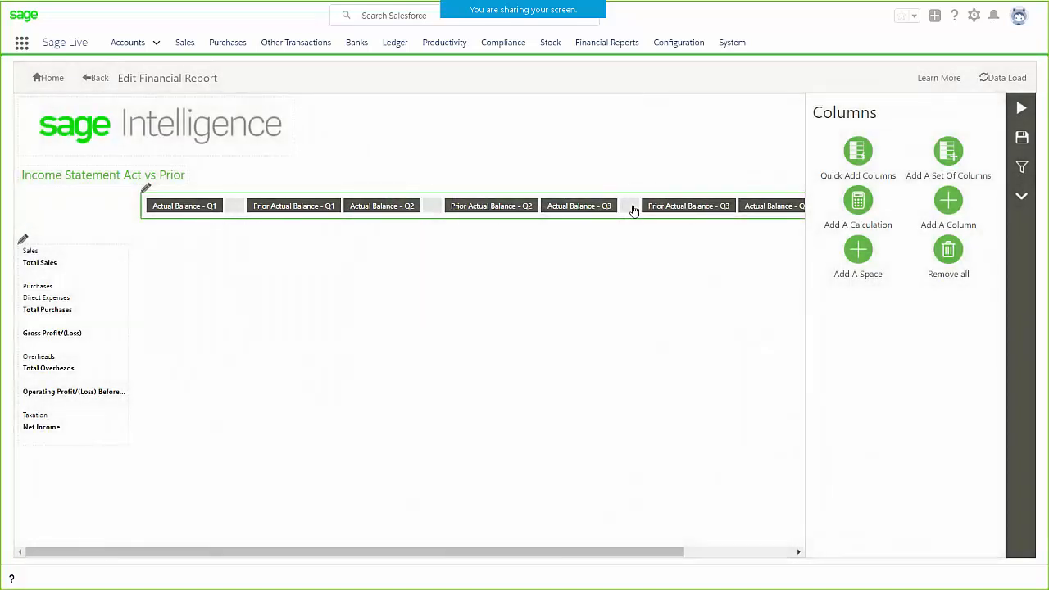
# Add a space column and move it between Prior Actual Balance - Q1 and Actual Balance - Q2
pyautogui.click(374, 206)
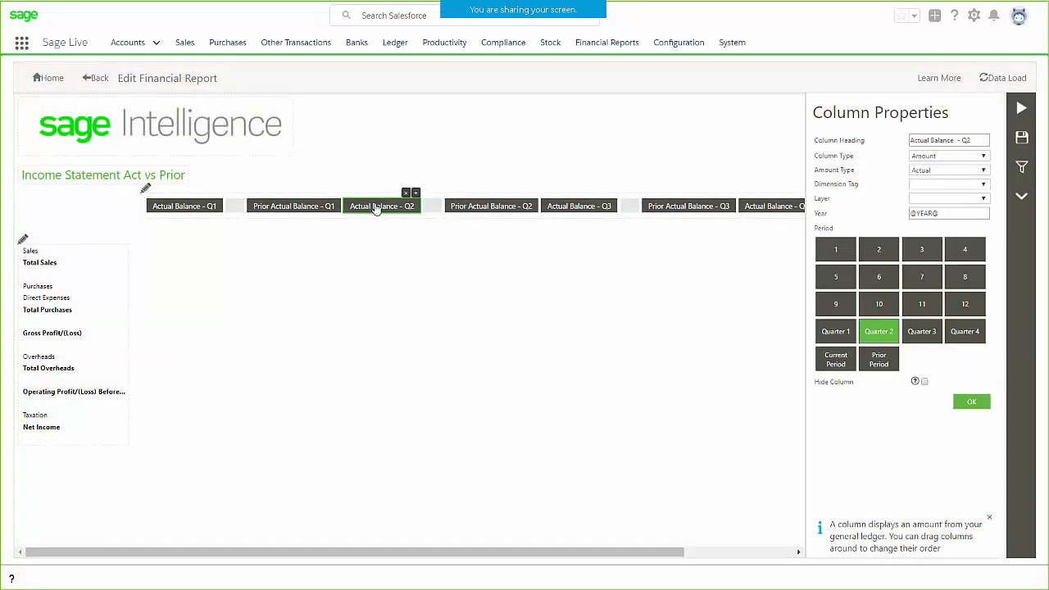
pyautogui.click(145, 190)
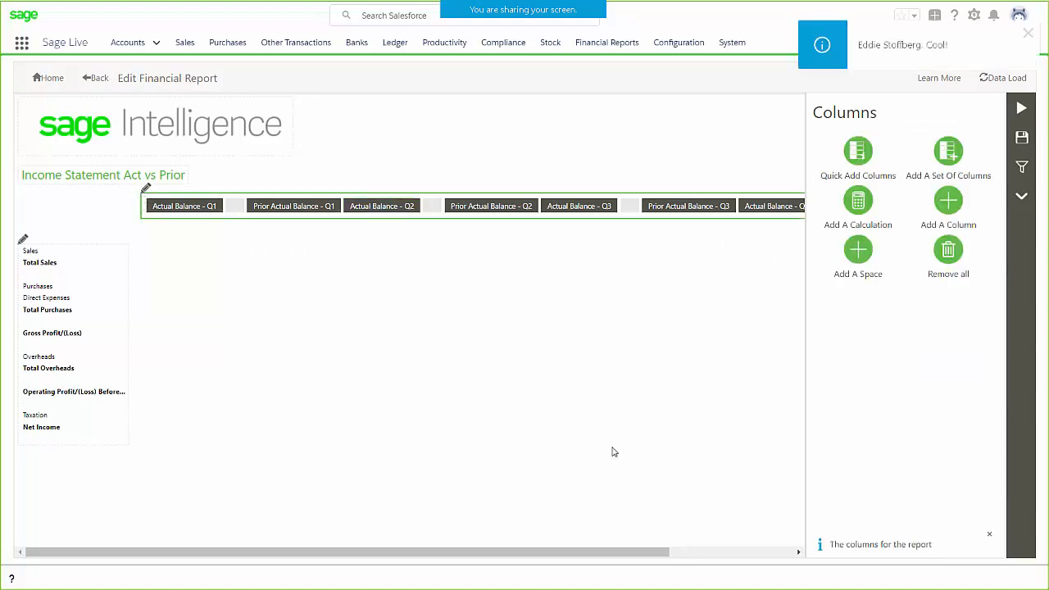
pyautogui.moveTo(590, 554); pyautogui.dragTo(781, 559)
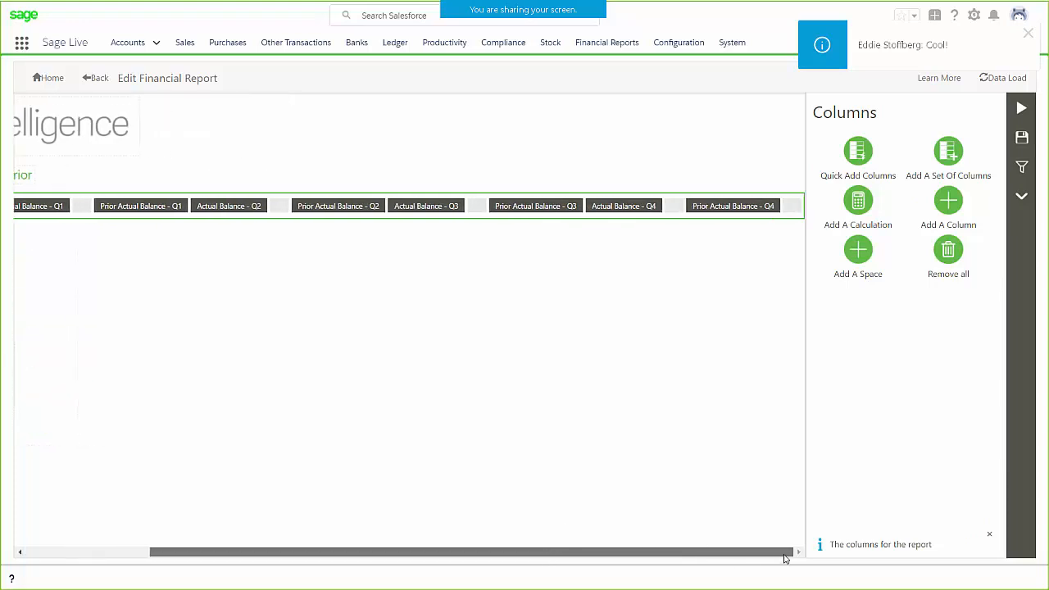
pyautogui.click(793, 206)
pyautogui.moveTo(793, 206)
pyautogui.mouseDown()
pyautogui.moveTo(310, 220)
pyautogui.moveTo(24, 210)
pyautogui.moveTo(273, 211)
pyautogui.moveTo(251, 211)
pyautogui.mouseUp()
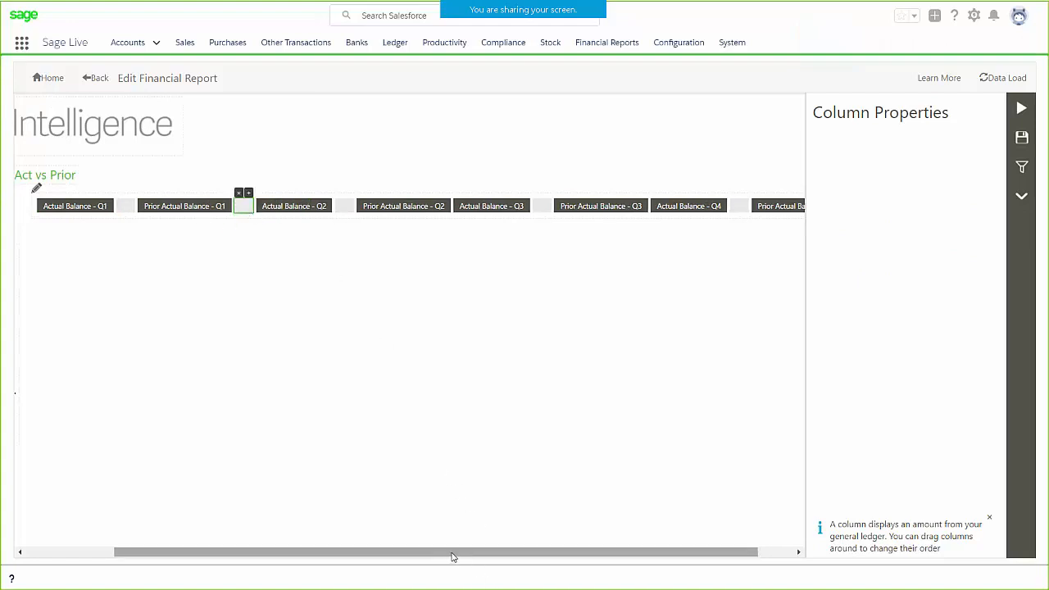
pyautogui.moveTo(456, 558); pyautogui.dragTo(227, 538)
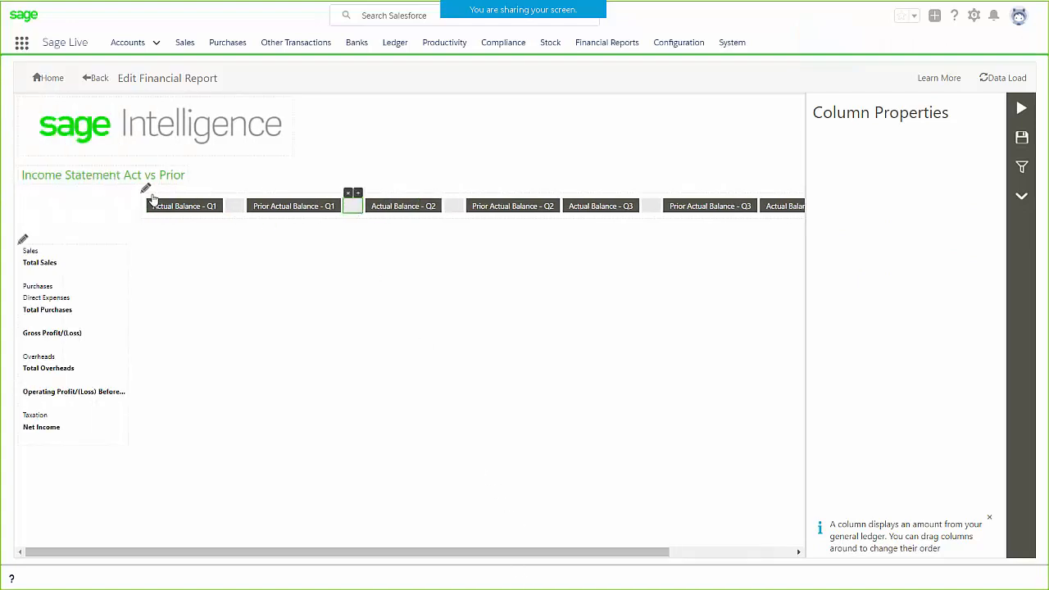
pyautogui.click(150, 198)
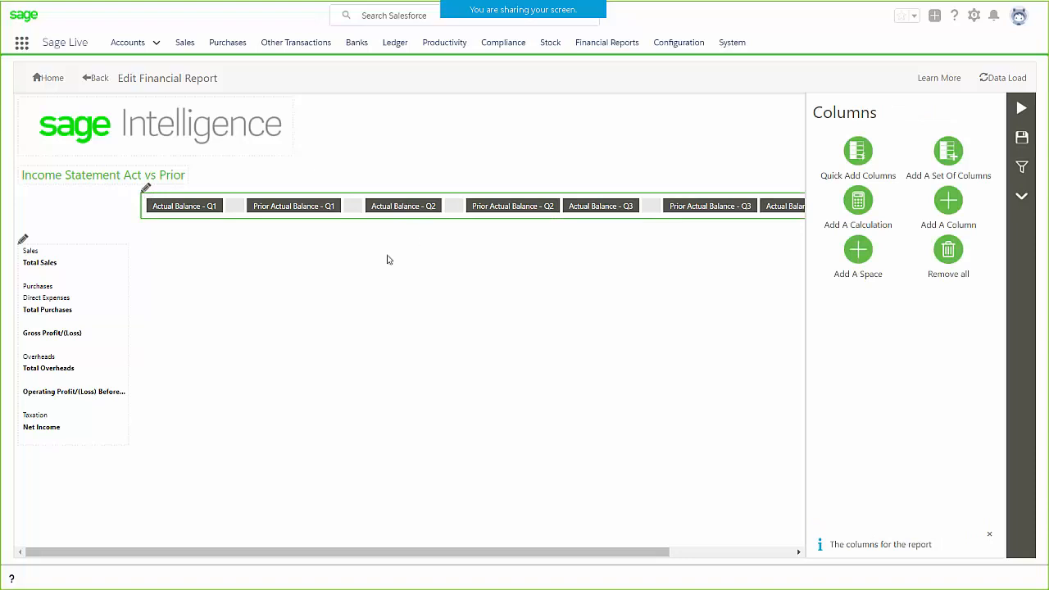
# Examine the row properties of the Total Sales and Sales rows
pyautogui.click(24, 242)
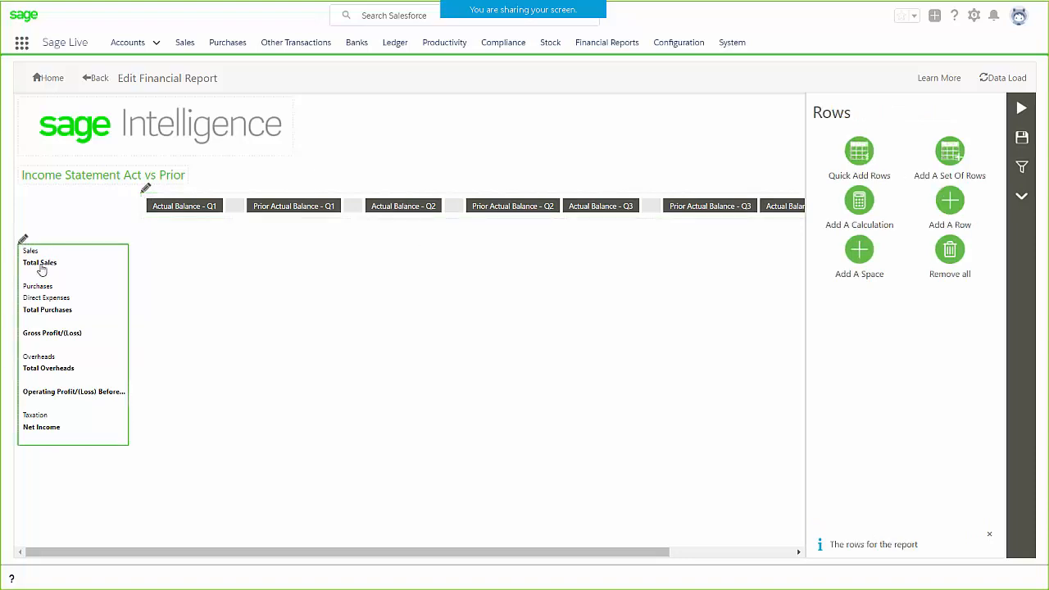
pyautogui.click(33, 265)
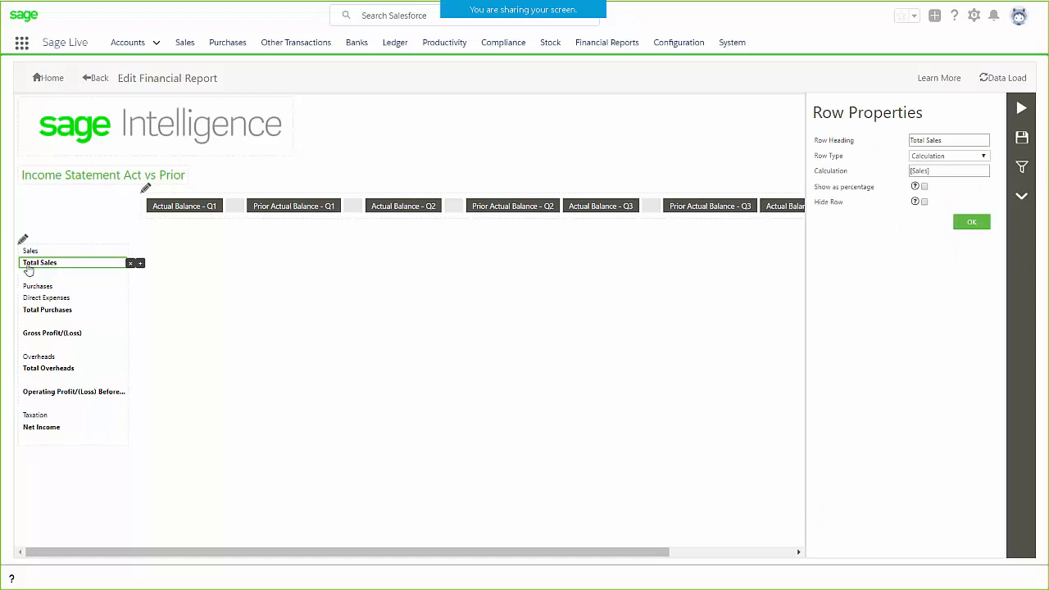
pyautogui.moveTo(986, 140); pyautogui.dragTo(848, 146)
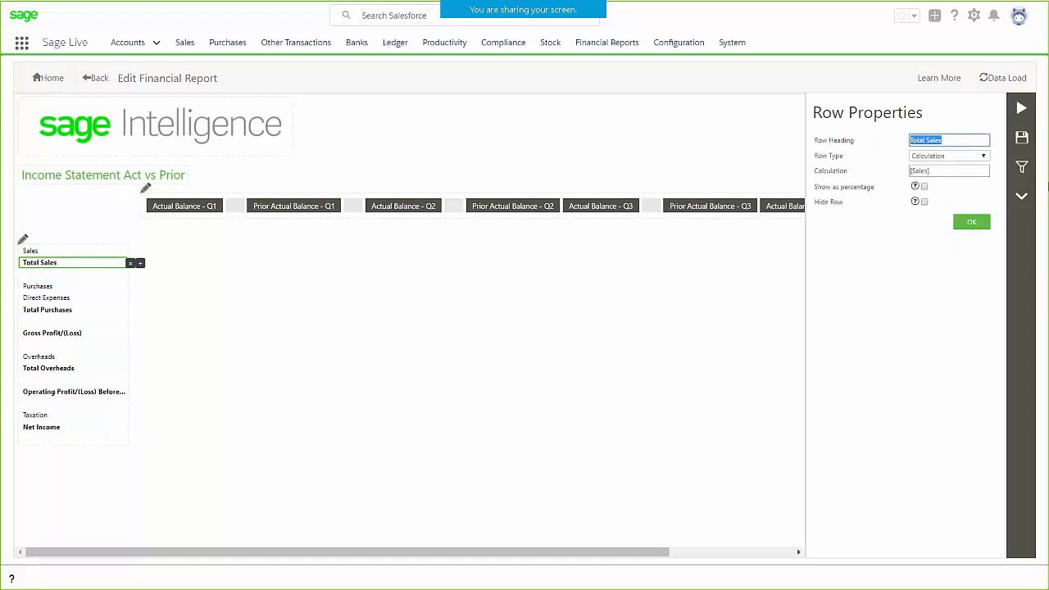
pyautogui.click(32, 252)
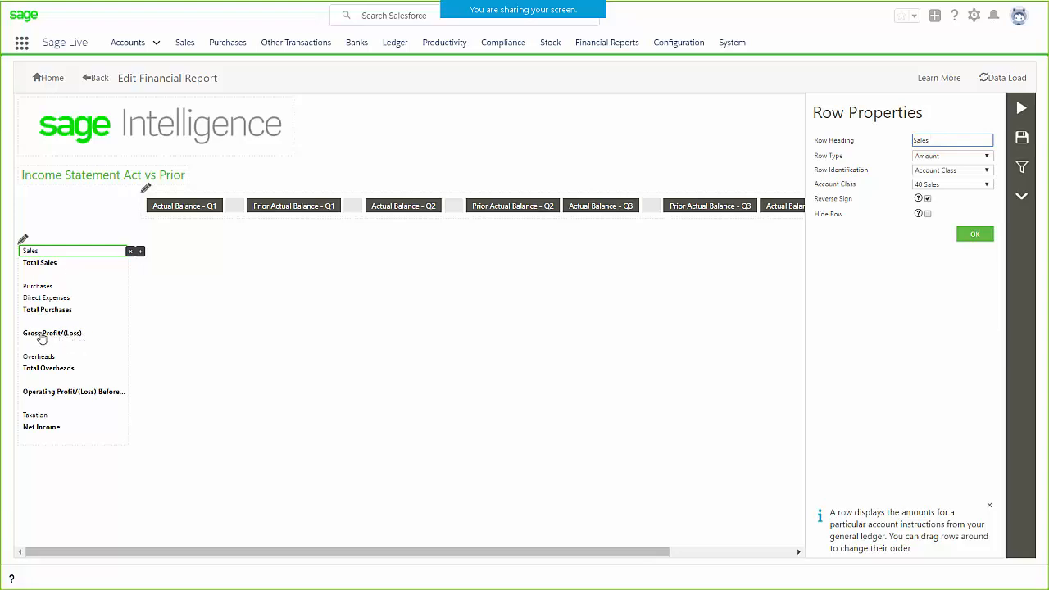
# Add a calculated row that divides Gross Profit/(Loss) by Total Sales
pyautogui.click(22, 242)
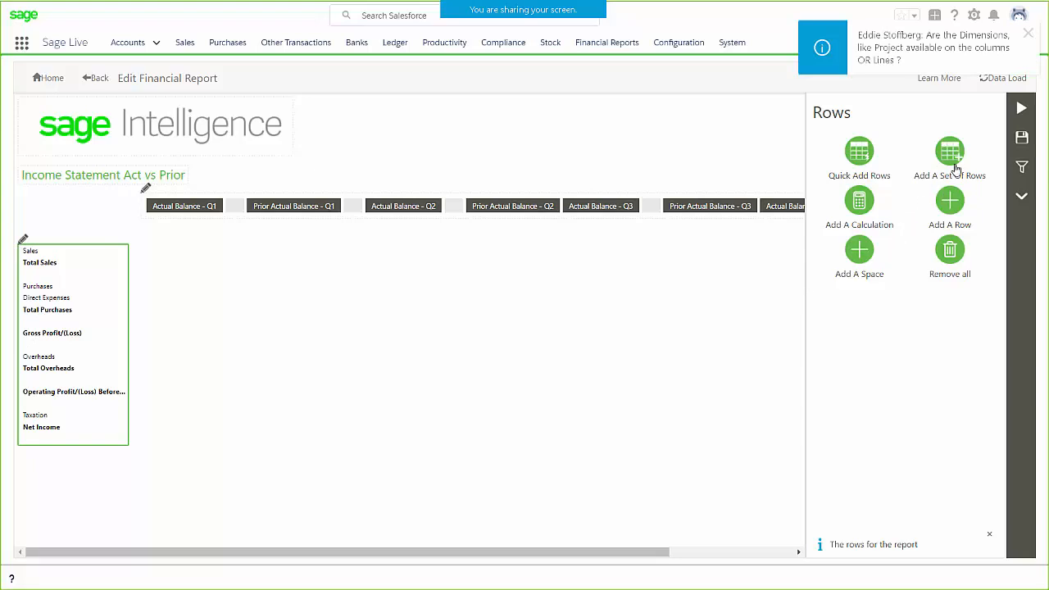
pyautogui.click(859, 212)
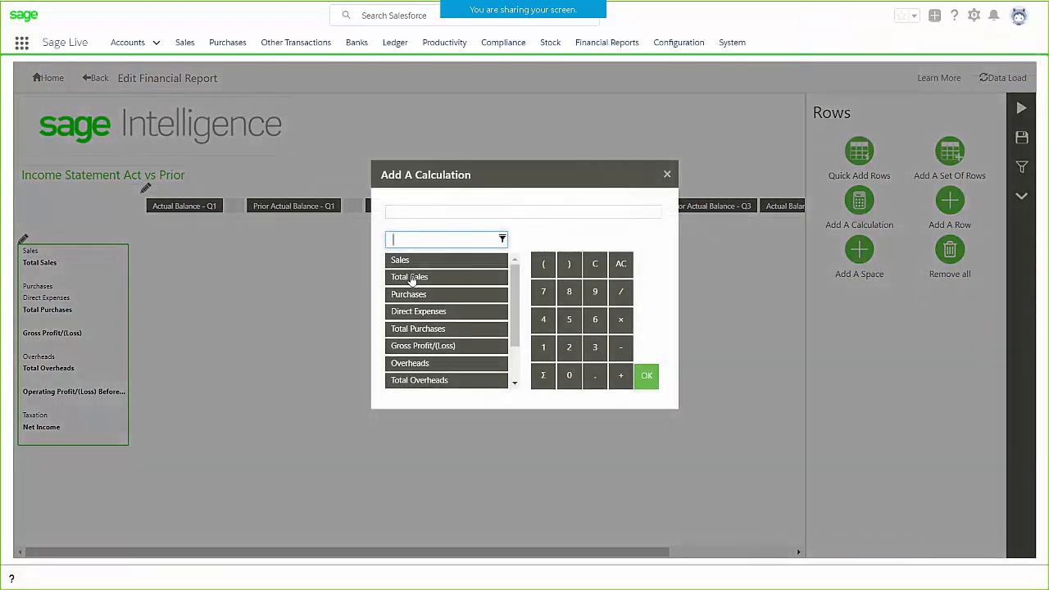
pyautogui.click(426, 348)
pyautogui.click(625, 295)
pyautogui.click(401, 264)
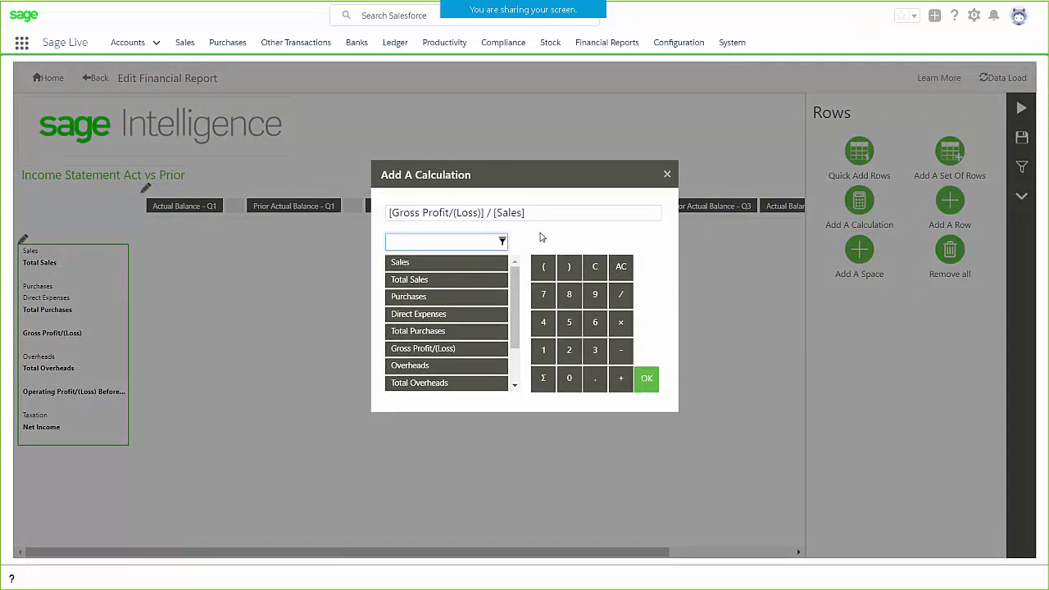
pyautogui.click(596, 268)
pyautogui.click(393, 283)
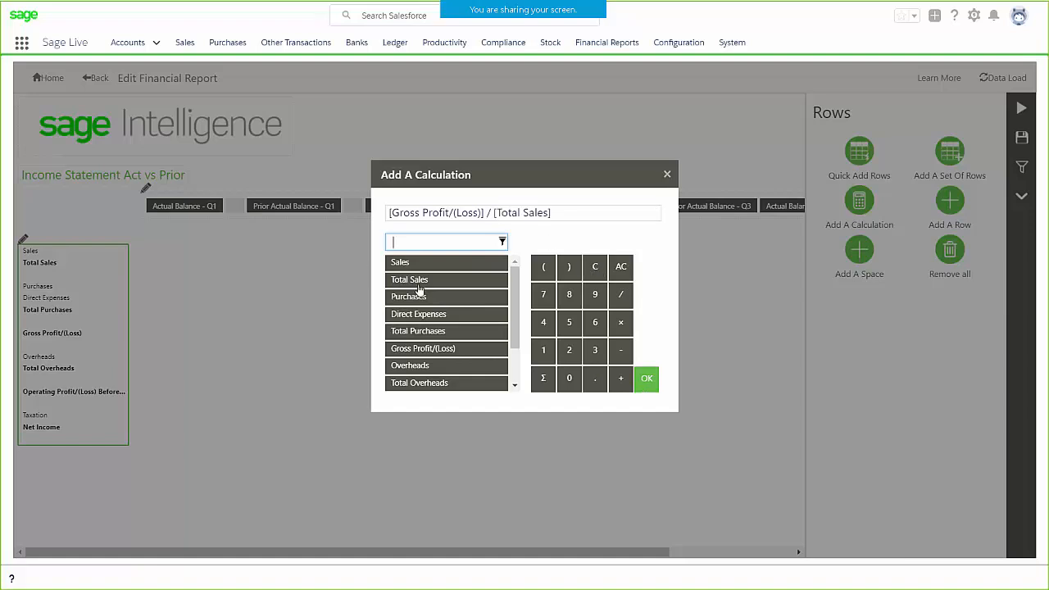
pyautogui.click(648, 379)
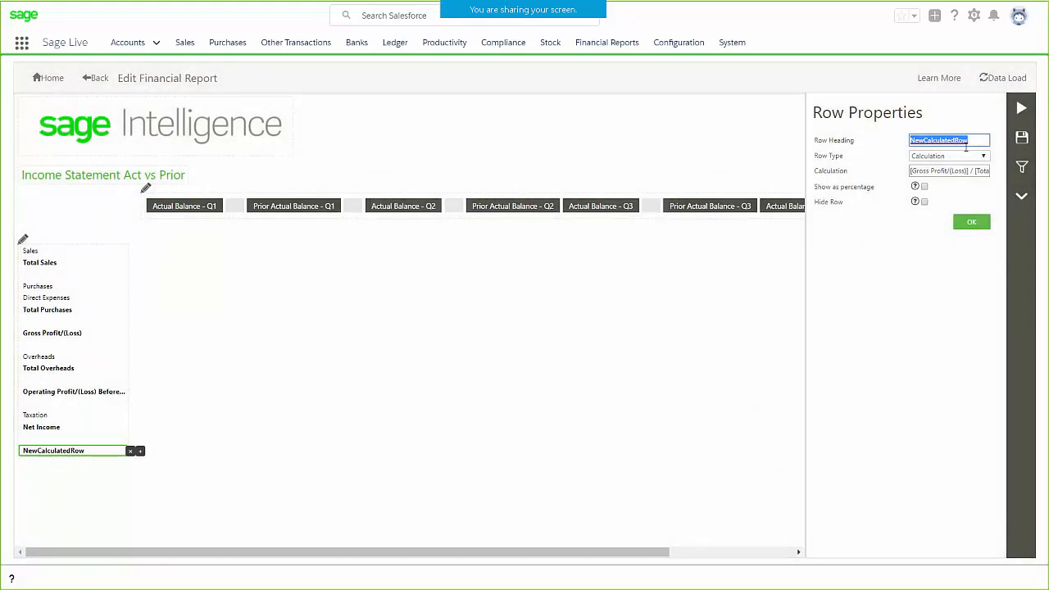
# Set the new calculated row's heading to "GP%" and show it as a percentage
pyautogui.write('GP%')
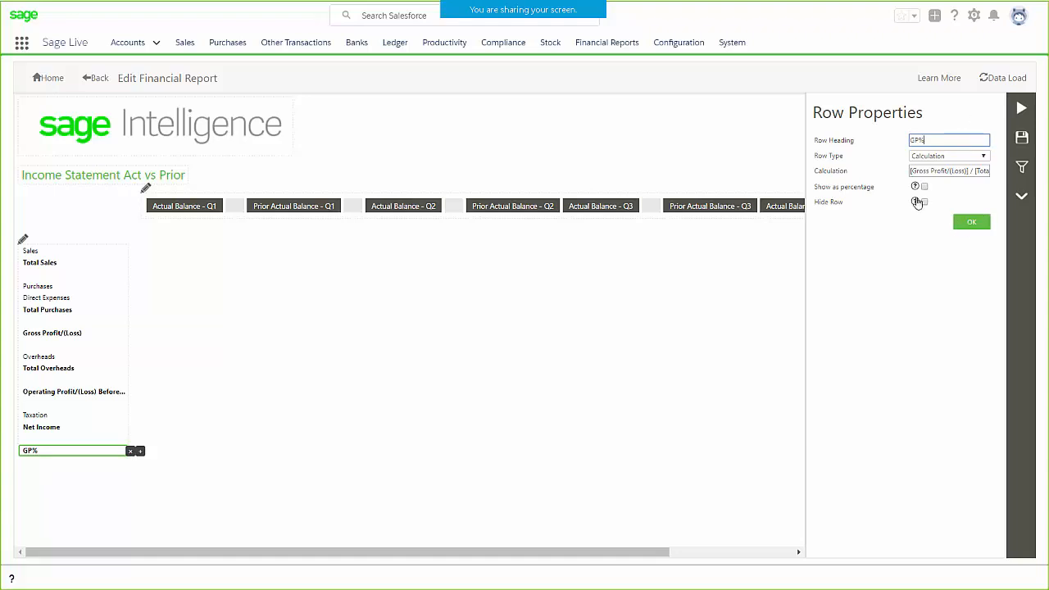
pyautogui.click(925, 188)
pyautogui.click(973, 222)
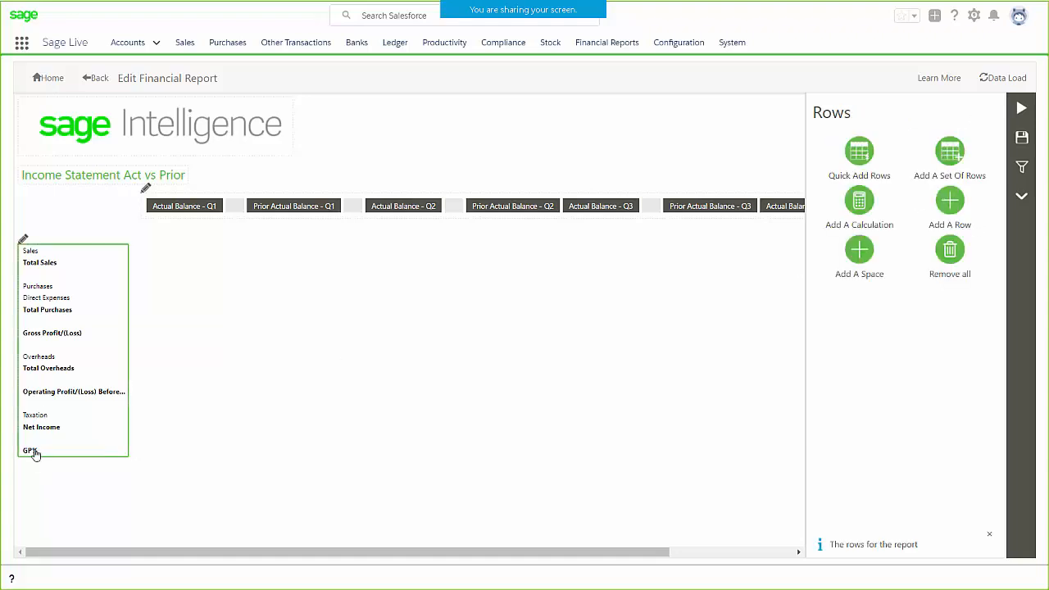
# Move the GP% row directly below Gross Profit/(Loss), then run the report and return to the editor
pyautogui.moveTo(49, 452); pyautogui.dragTo(53, 345)
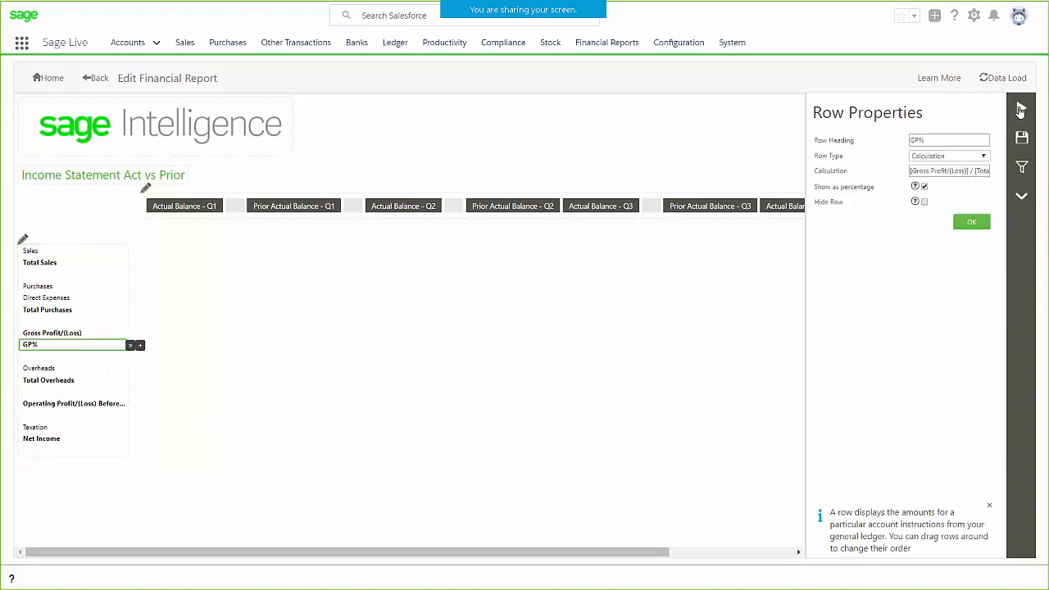
pyautogui.click(1021, 109)
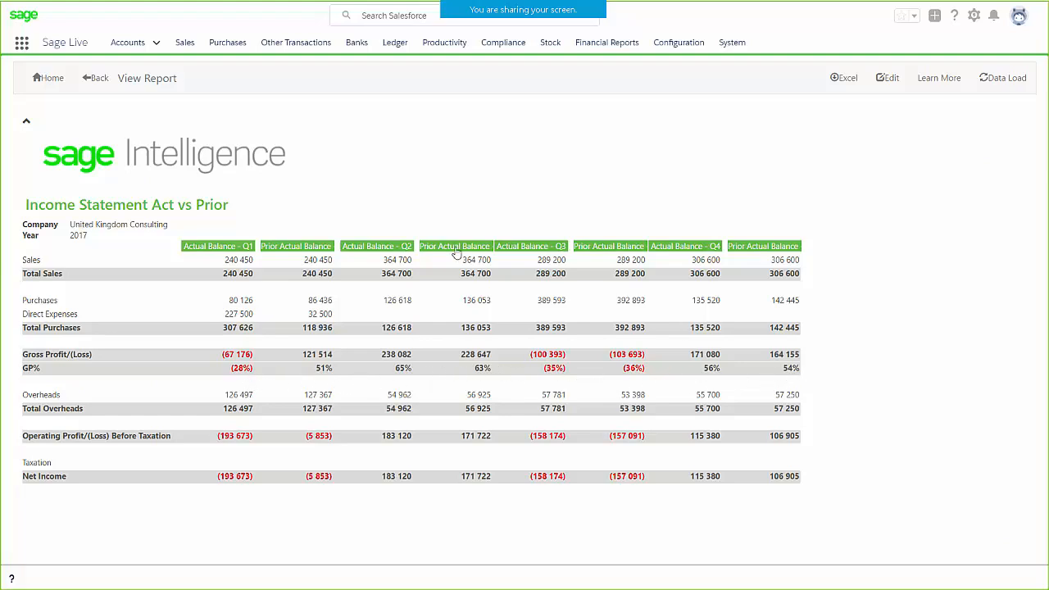
pyautogui.click(96, 79)
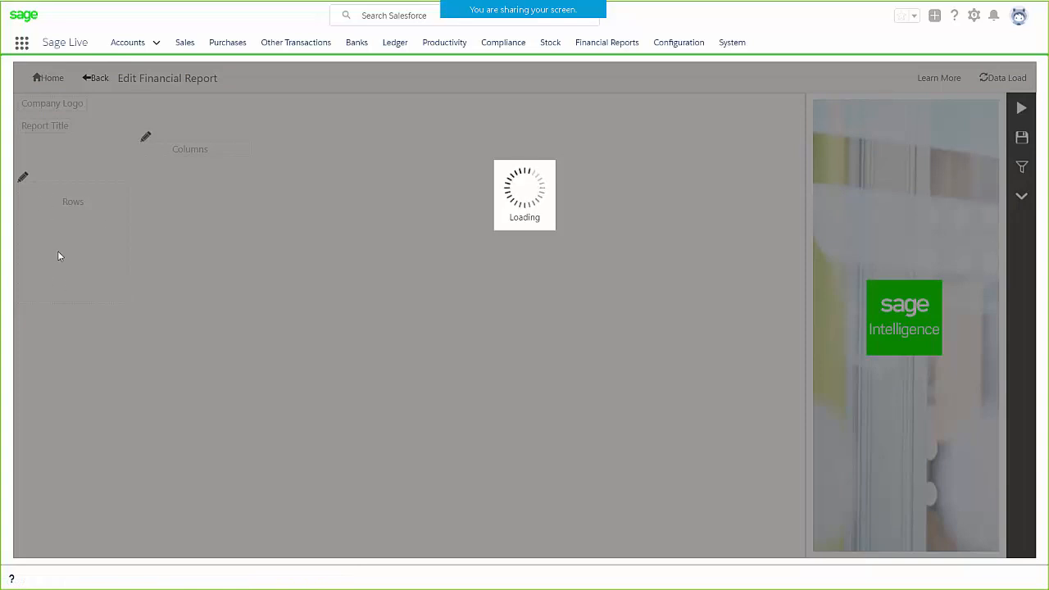
# Read the attendee's question about dimensions in the WebEx meeting chat and close the chat
pyautogui.moveTo(628, 16)
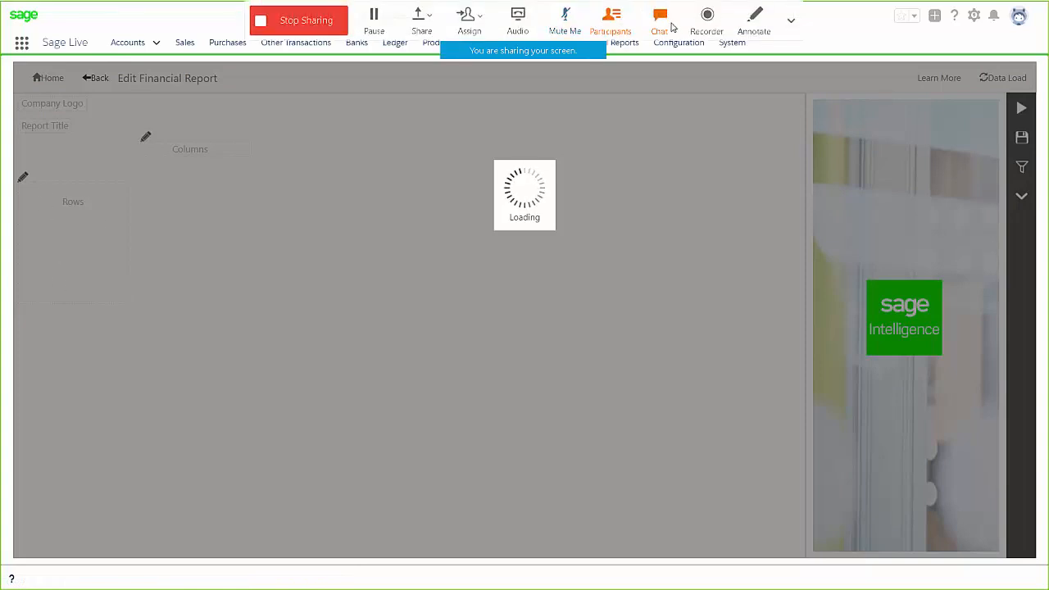
pyautogui.click(665, 23)
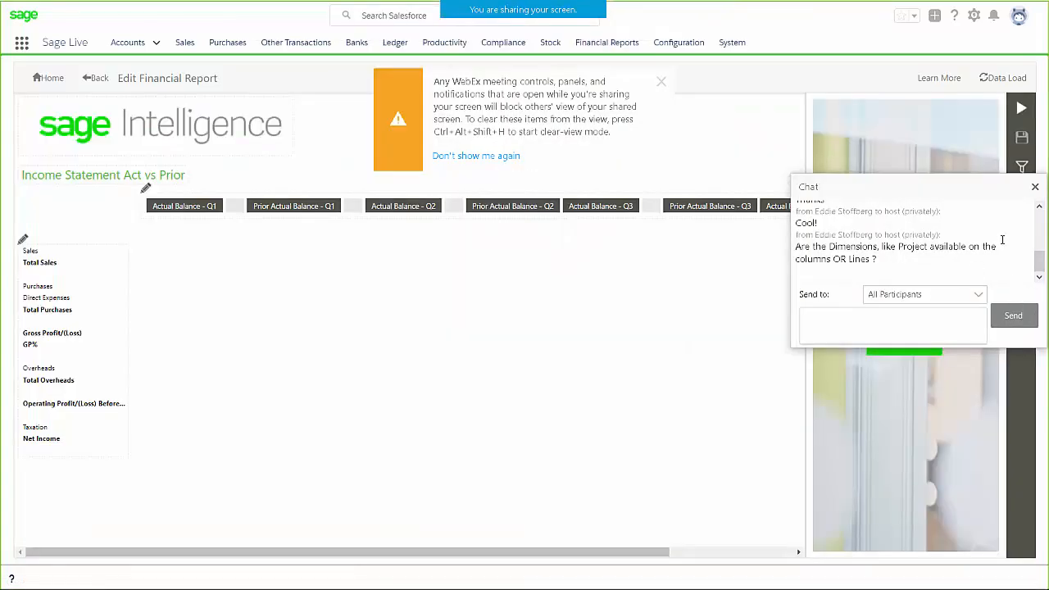
pyautogui.moveTo(804, 246); pyautogui.dragTo(970, 263)
pyautogui.click(893, 246)
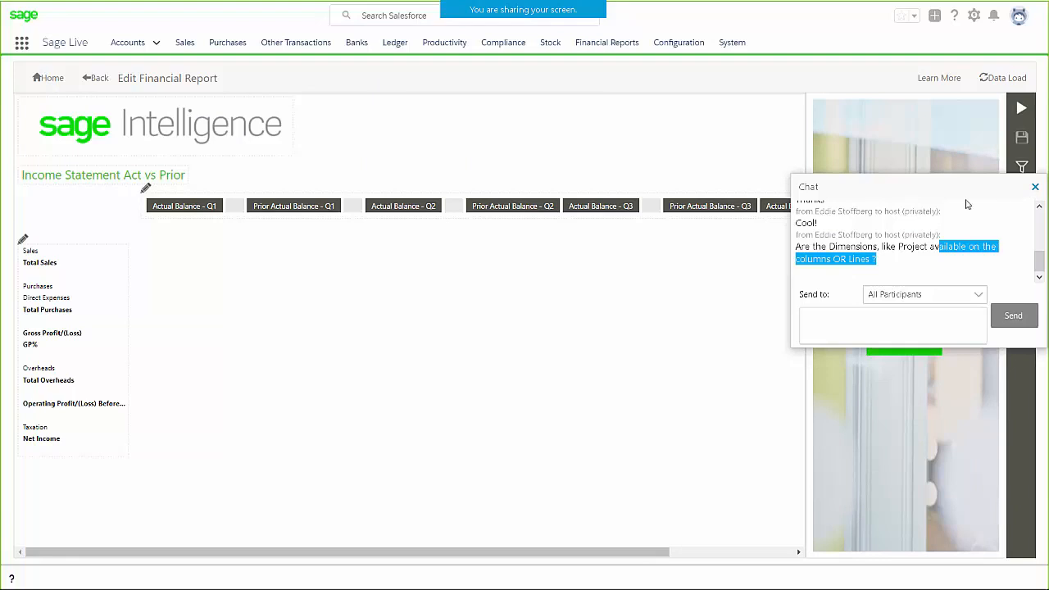
pyautogui.click(1035, 188)
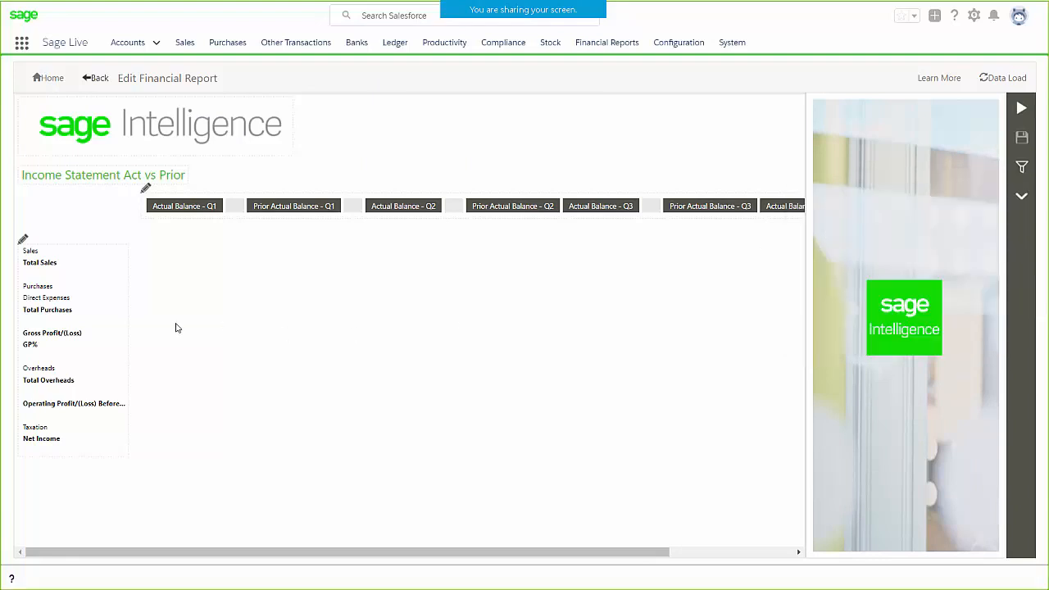
# Check which dimension tags are available for the Actual Balance - Q1 column without selecting one
pyautogui.click(187, 209)
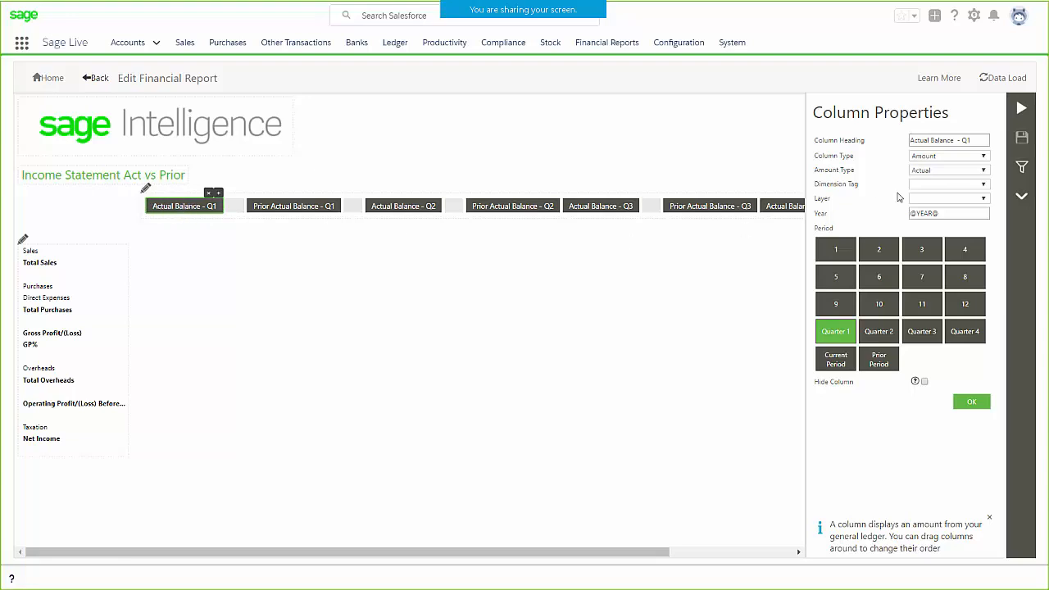
pyautogui.click(983, 186)
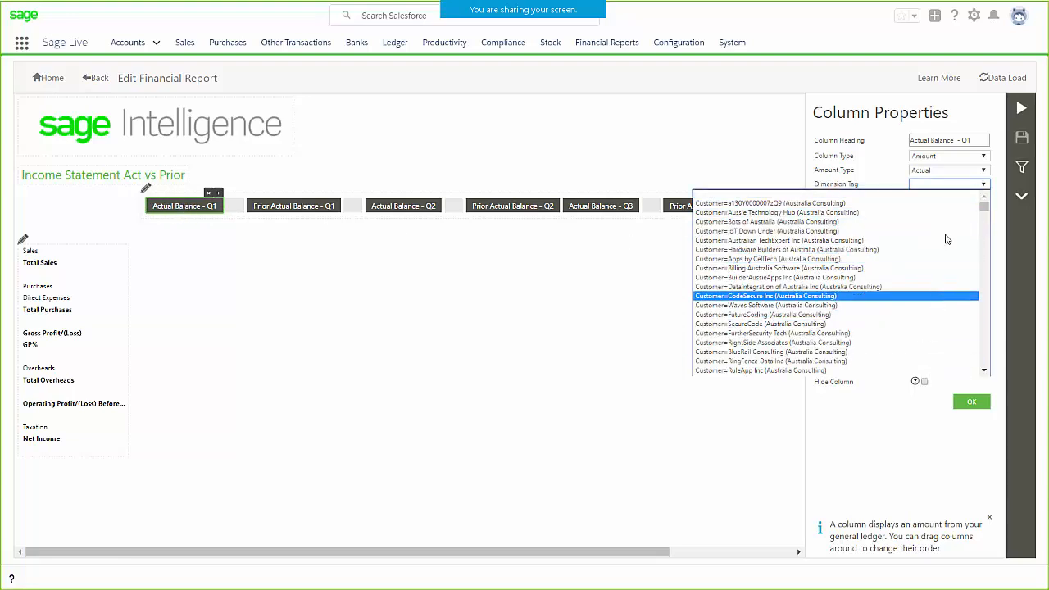
pyautogui.click(978, 194)
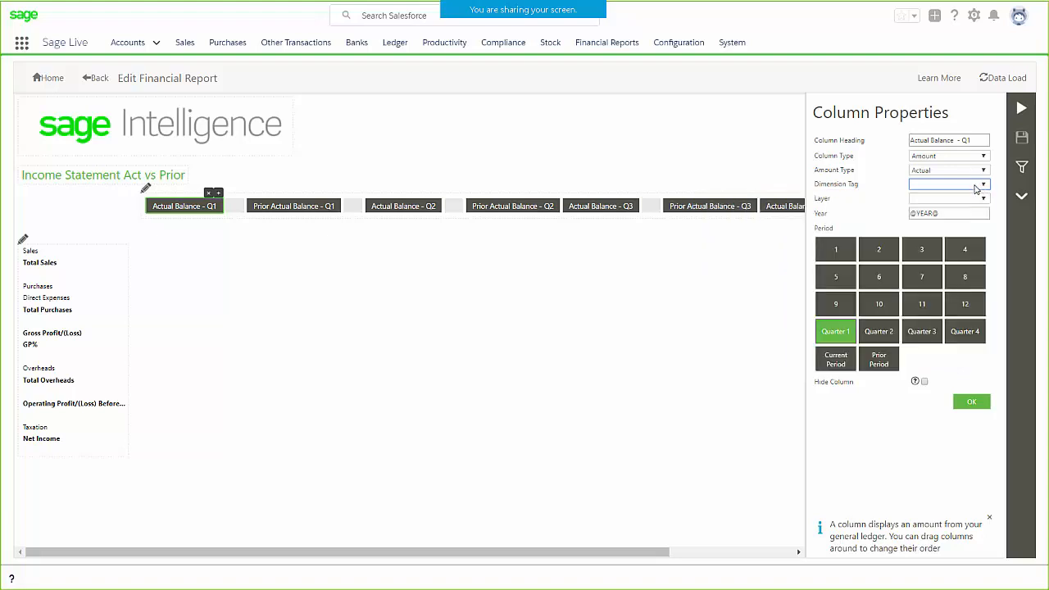
pyautogui.click(878, 192)
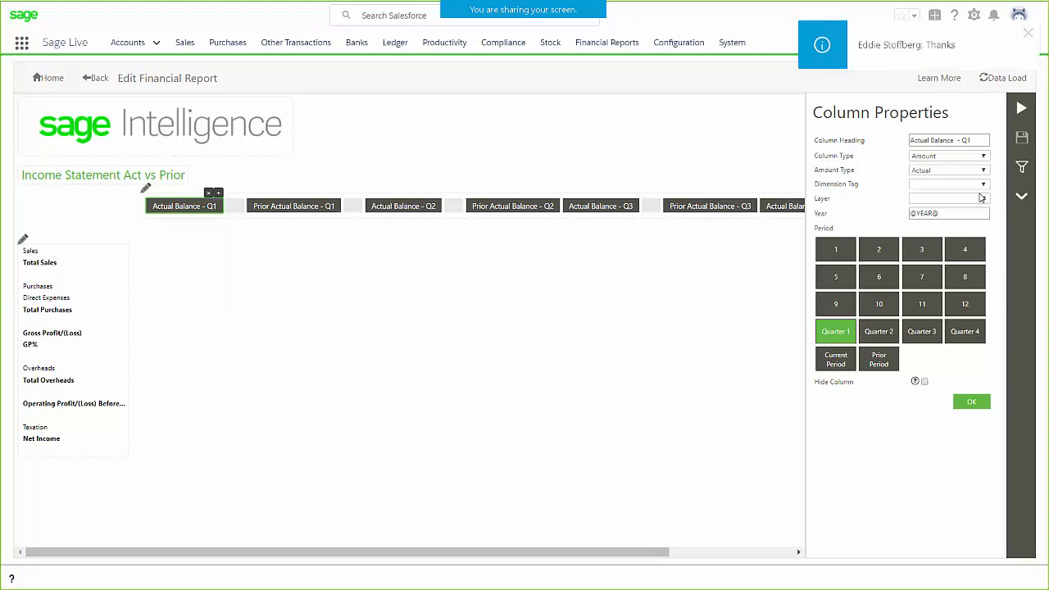
# Create a new report named "Profit & Loss - Current Period" in the Webcast Folder
pyautogui.click(95, 79)
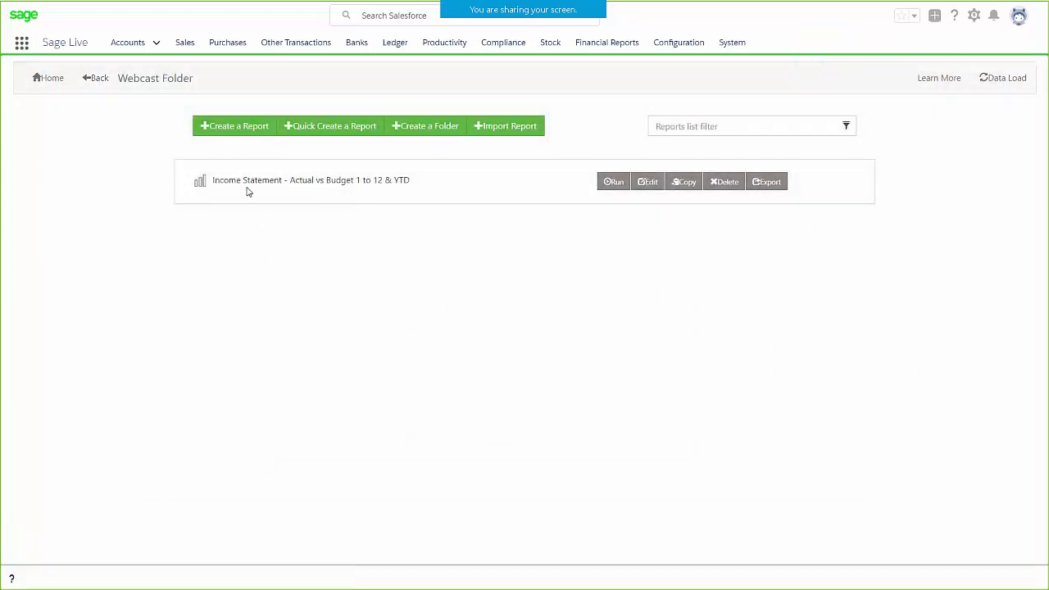
pyautogui.click(231, 132)
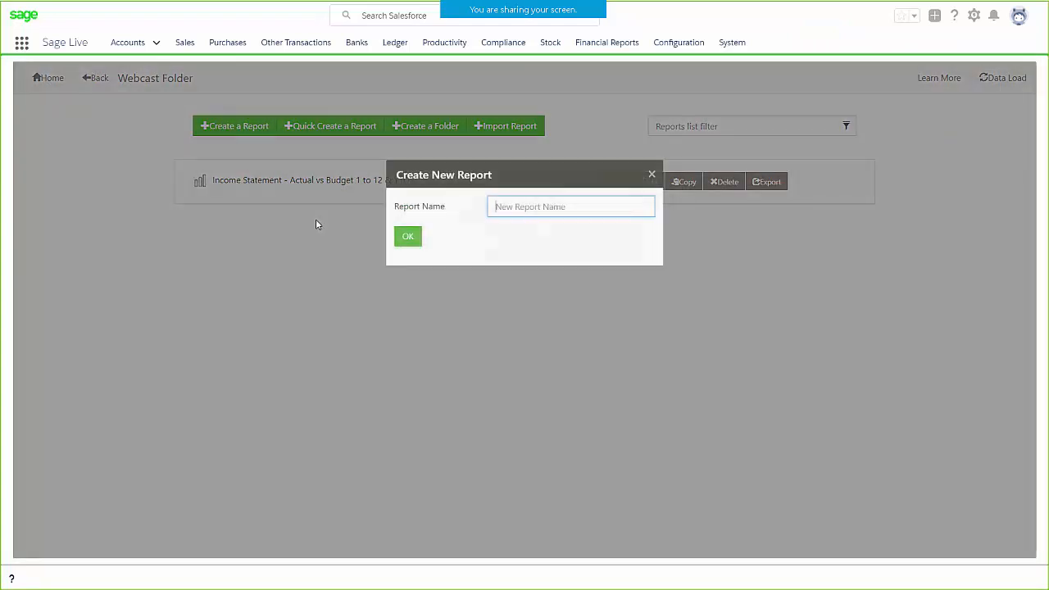
pyautogui.click(514, 207)
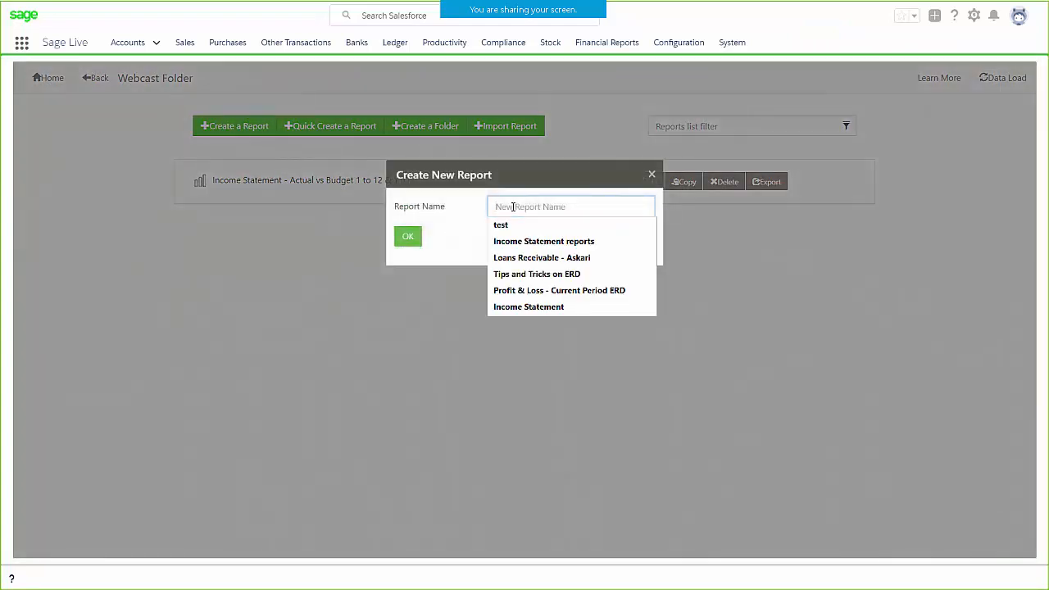
pyautogui.write('Profit & Loss - Current Period')
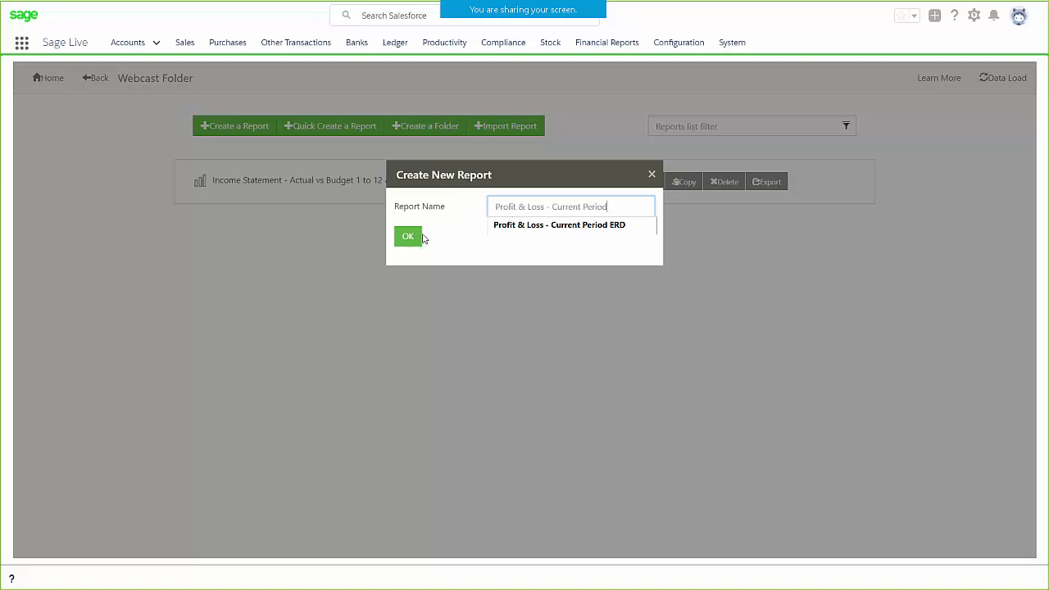
pyautogui.click(413, 237)
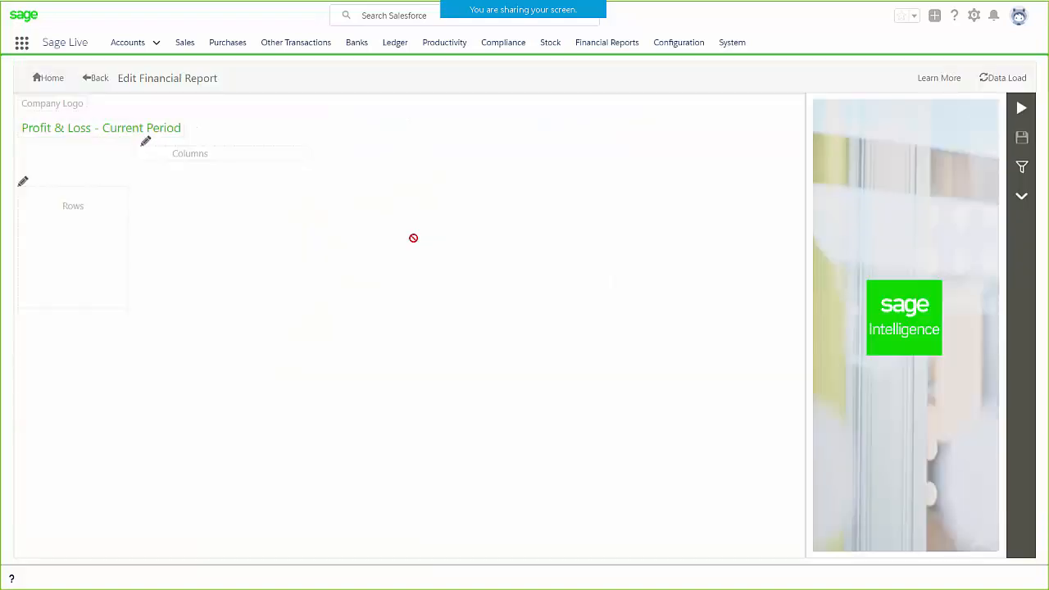
# Set SI Logo.png from the Pictures folder as the report's company logo
pyautogui.click(53, 104)
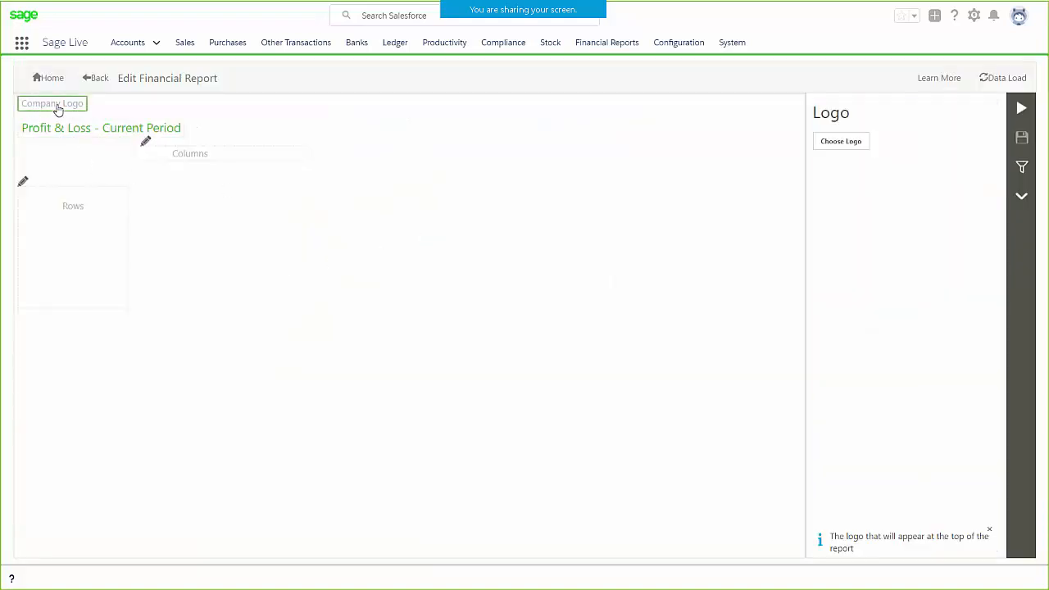
pyautogui.click(853, 146)
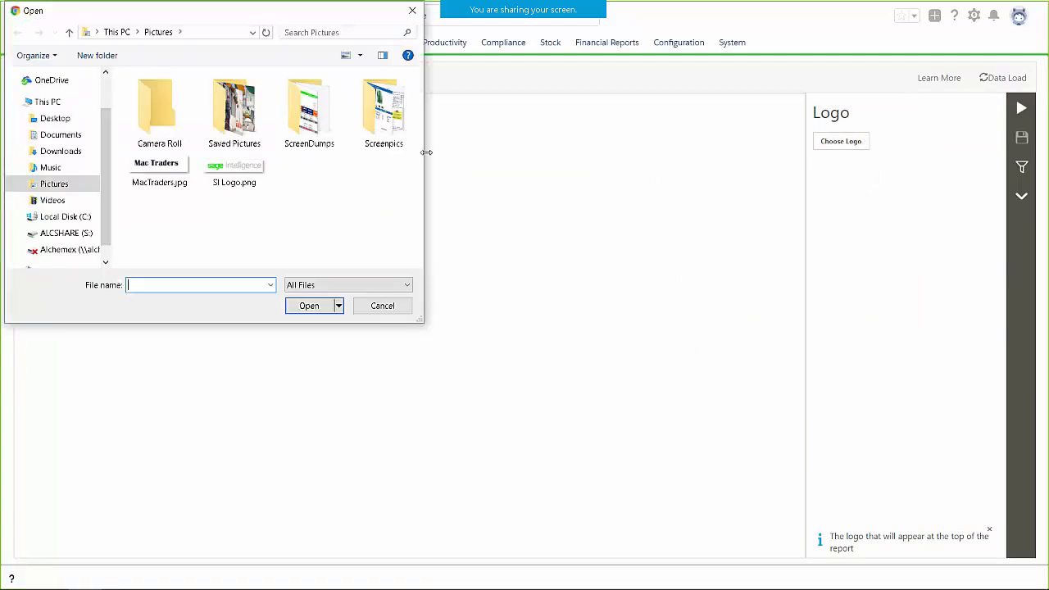
pyautogui.click(238, 172)
pyautogui.click(309, 308)
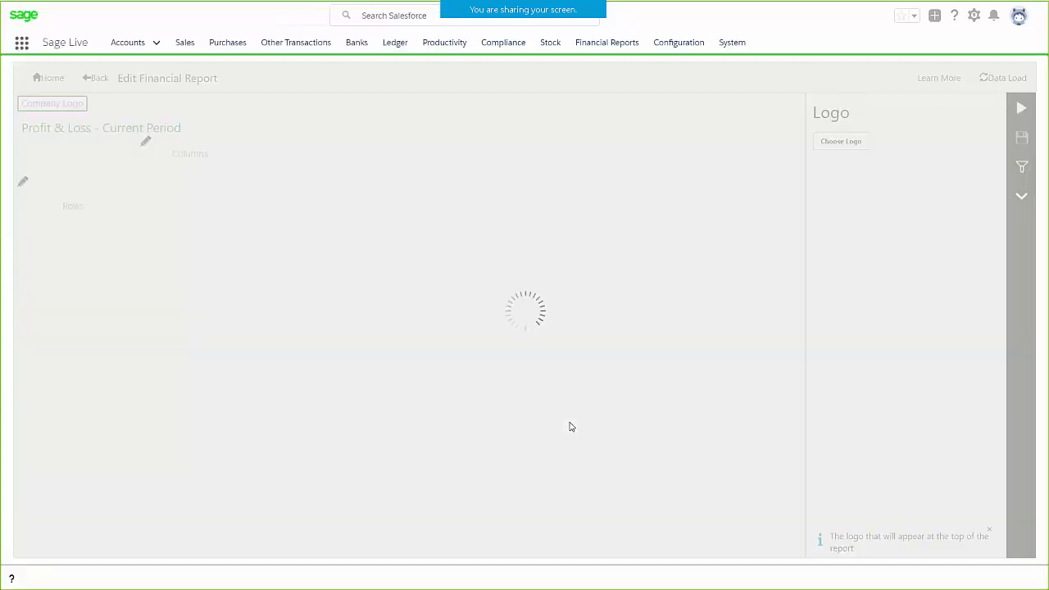
# Extend the report title to "Profit & Loss - Current Period Act vs Prior"
pyautogui.click(82, 181)
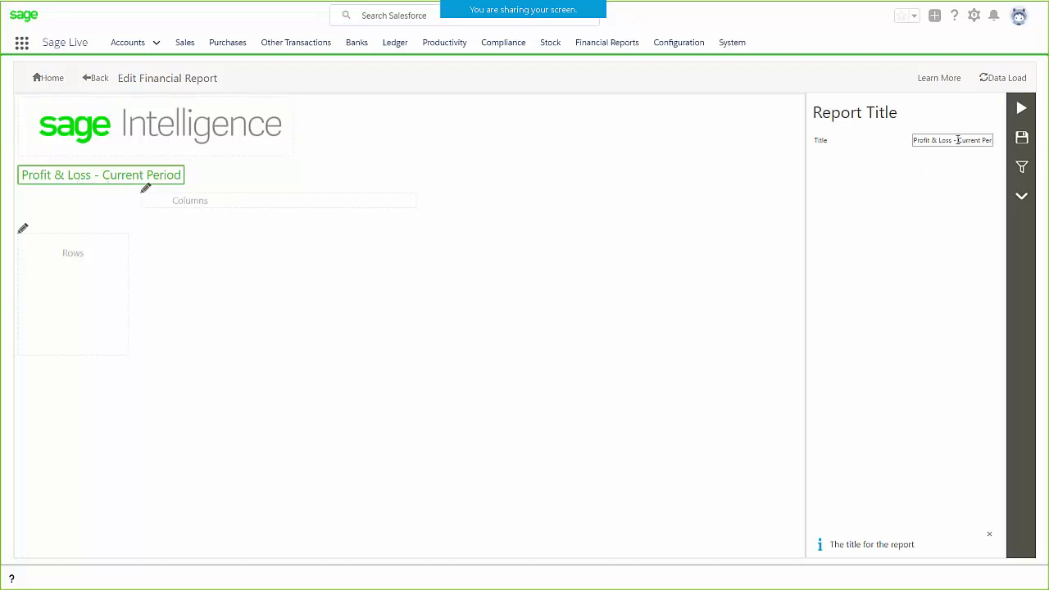
pyautogui.click(988, 140)
pyautogui.press('Right')
pyautogui.press('Right')
pyautogui.press('Right')
pyautogui.press('Right')
pyautogui.write('Act')
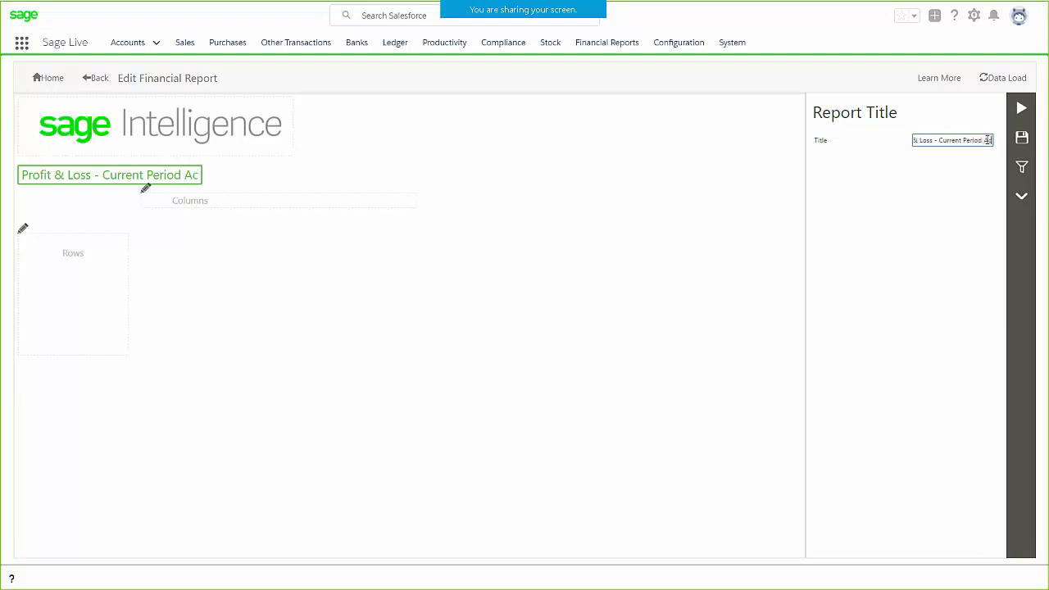
pyautogui.write(' vs Prior')
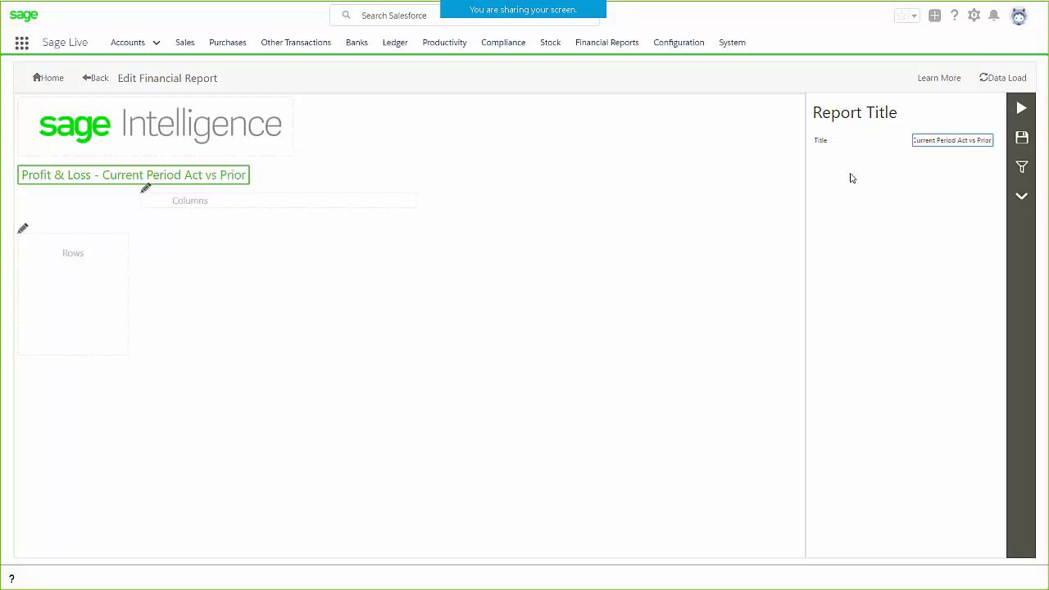
# Add an actual amount column headed "Current Month" that uses the Current Period, leaving its layer blank
pyautogui.click(150, 196)
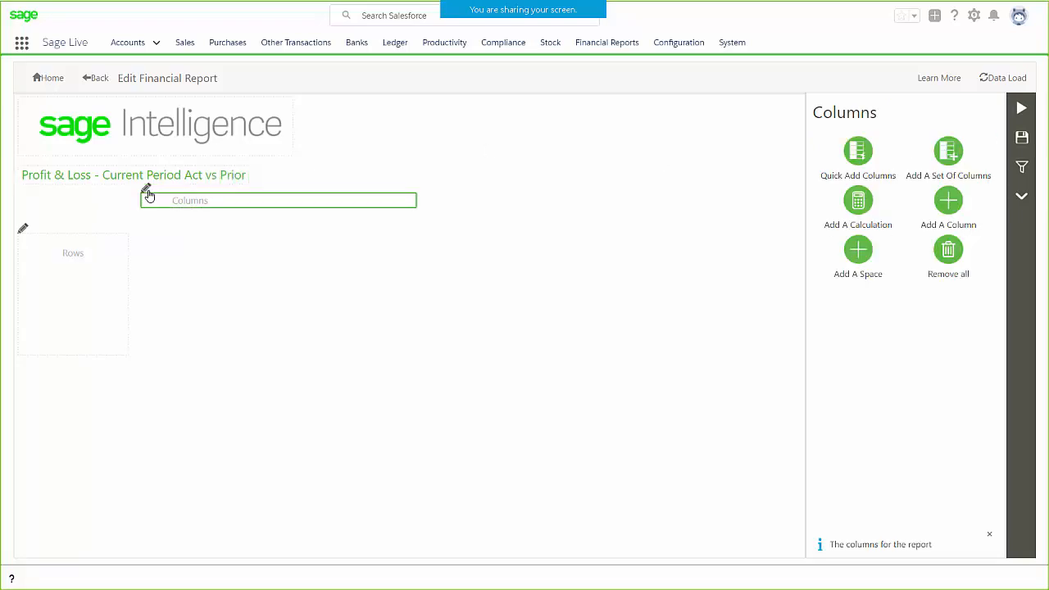
pyautogui.click(949, 205)
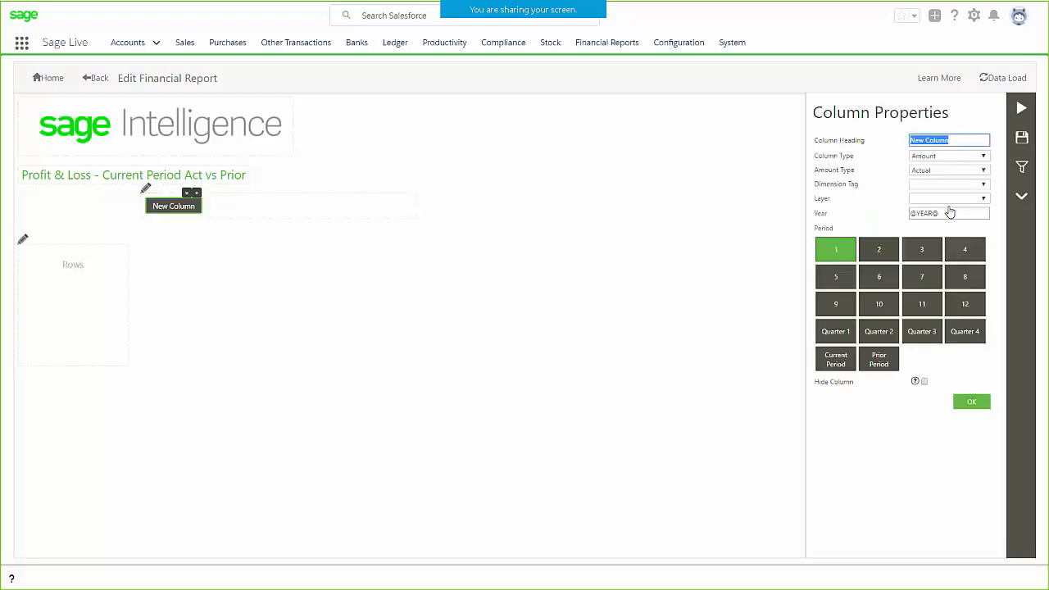
pyautogui.write('Current')
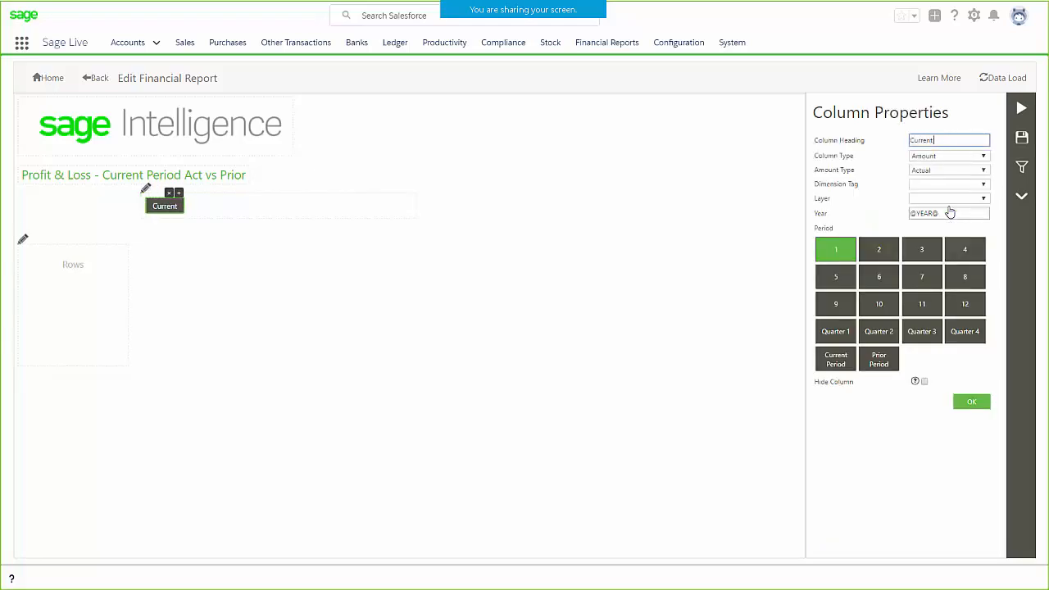
pyautogui.write(' Month')
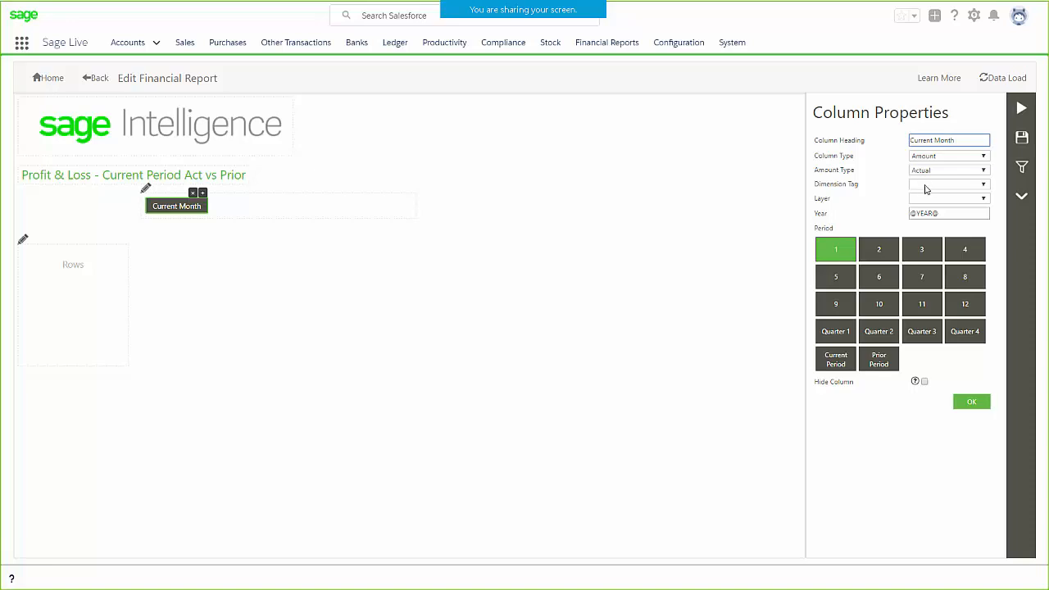
pyautogui.click(984, 199)
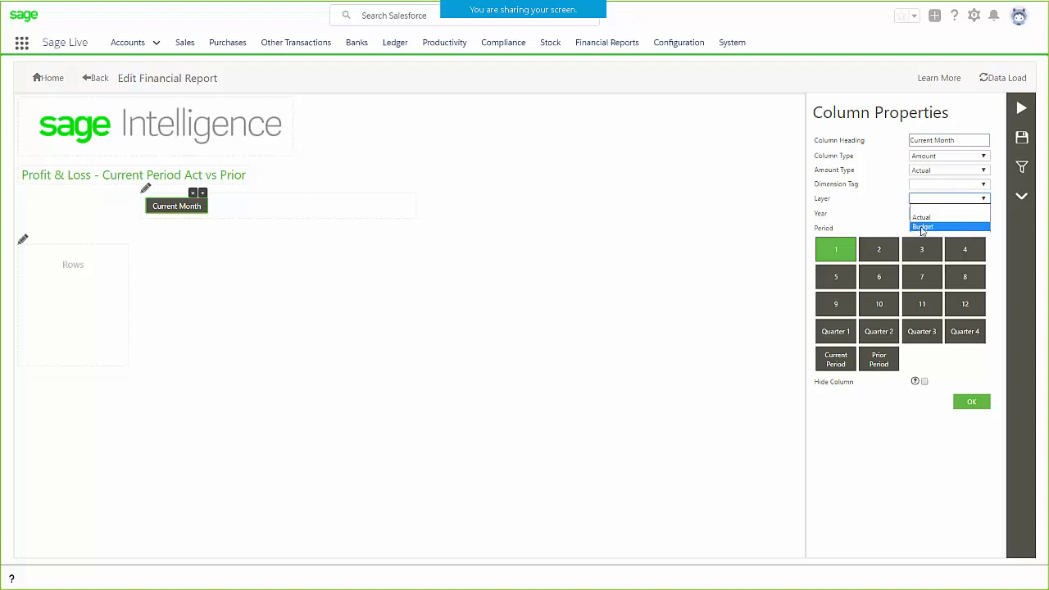
pyautogui.click(879, 198)
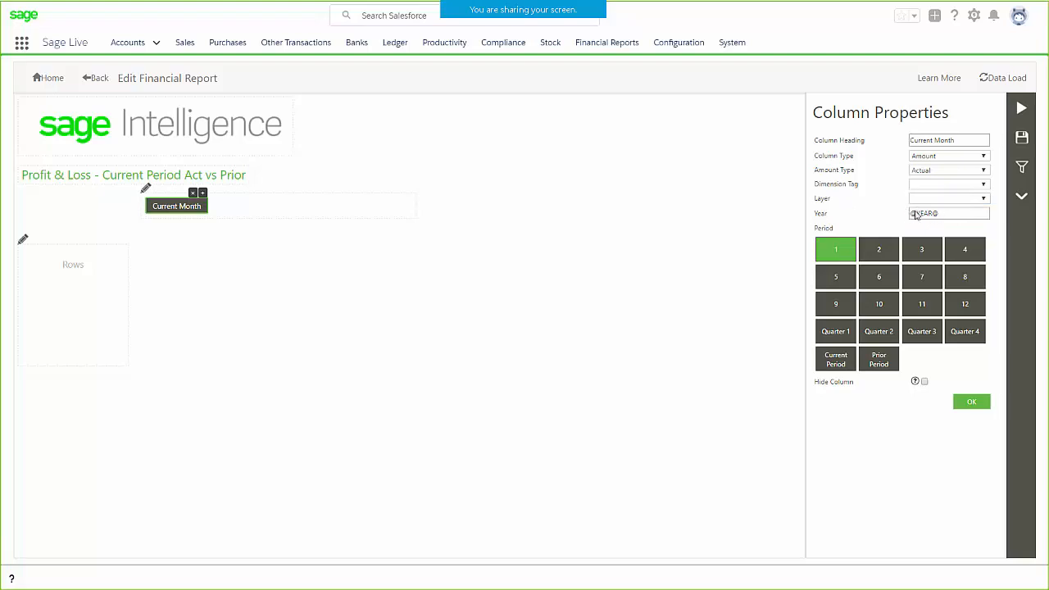
pyautogui.click(840, 372)
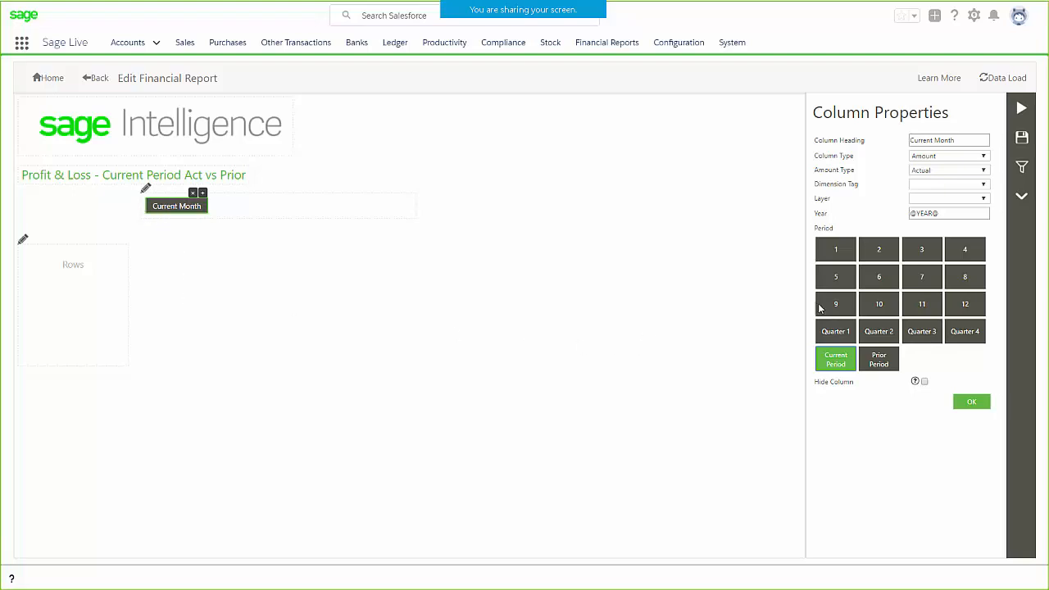
pyautogui.click(973, 403)
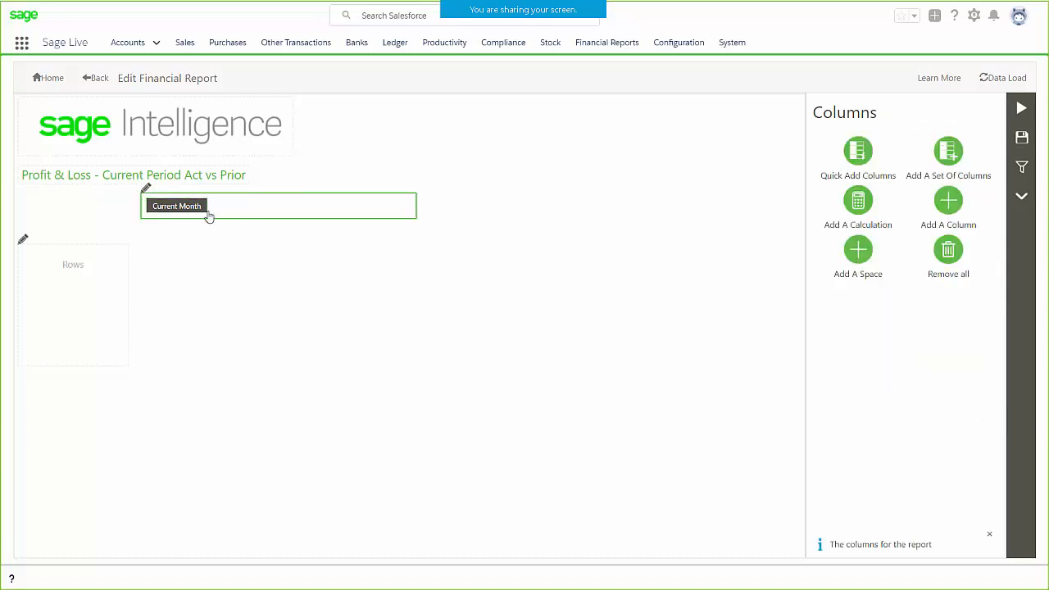
# Add a second column headed "Prior Month" that uses the Prior Period
pyautogui.click(956, 205)
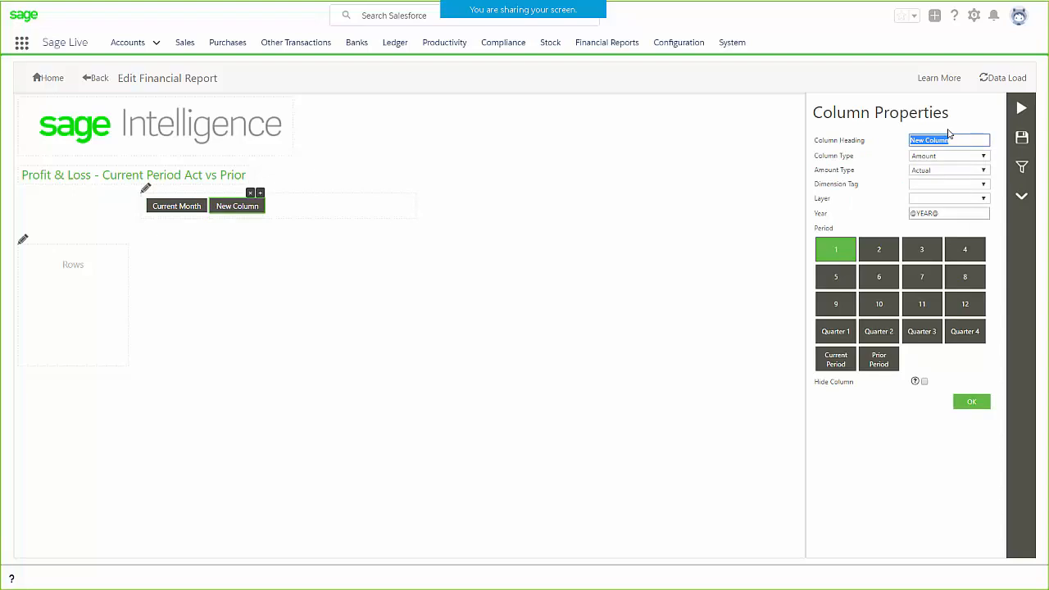
pyautogui.write('Prio')
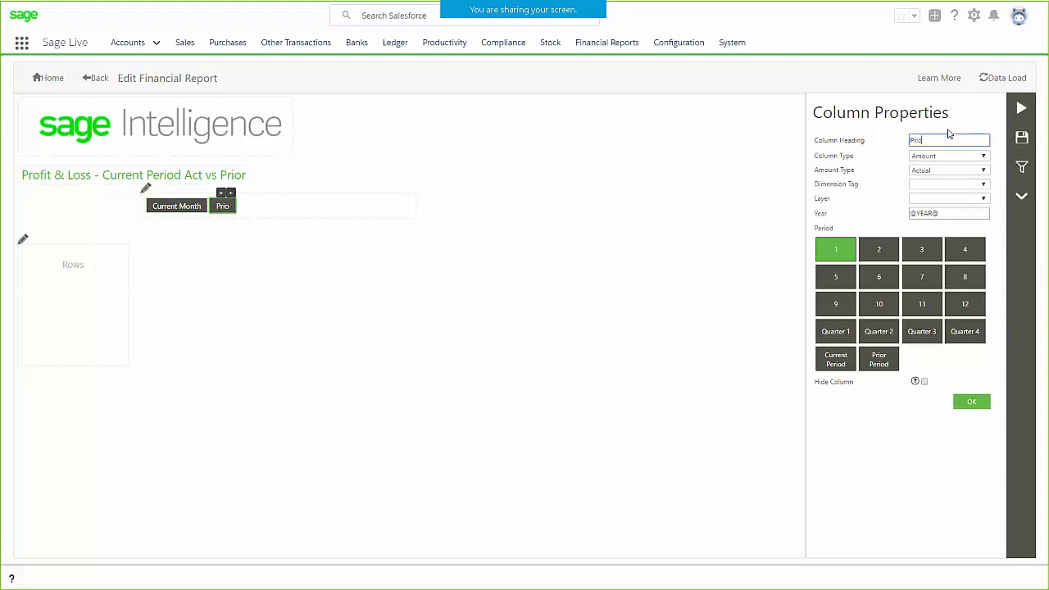
pyautogui.write('r Month')
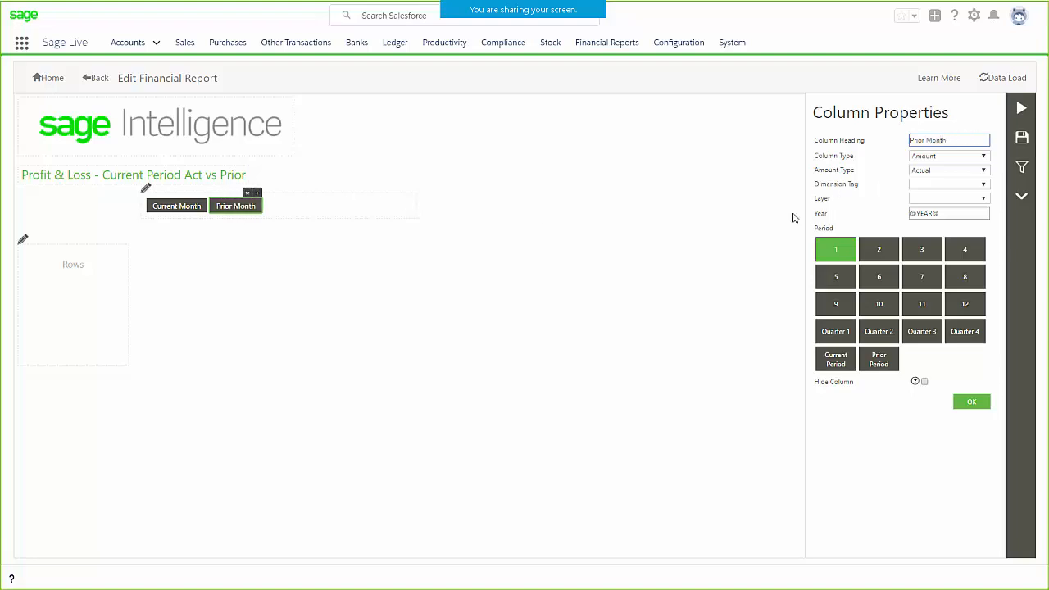
pyautogui.click(886, 366)
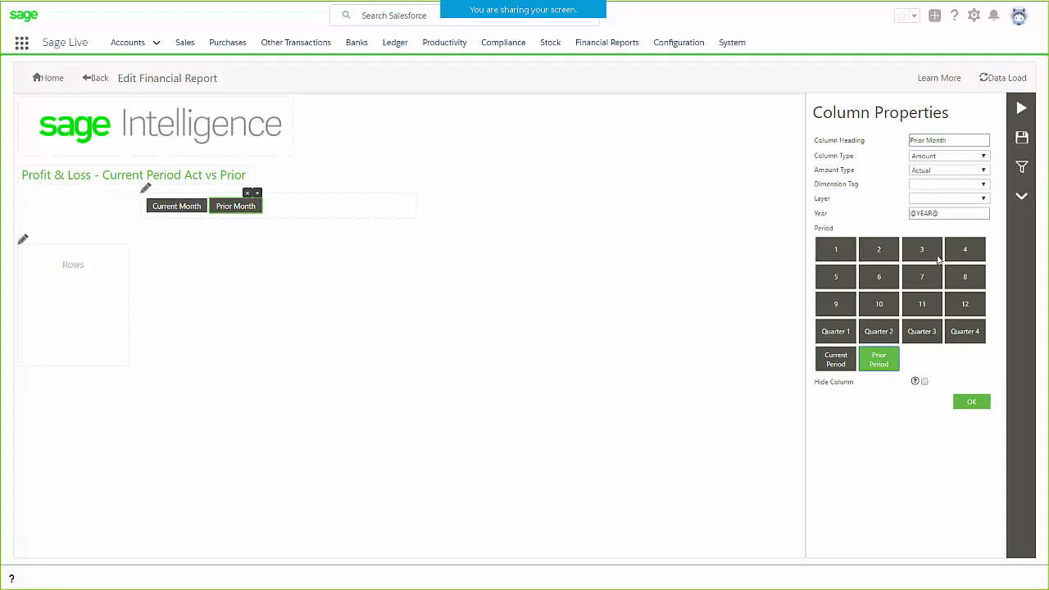
pyautogui.click(972, 403)
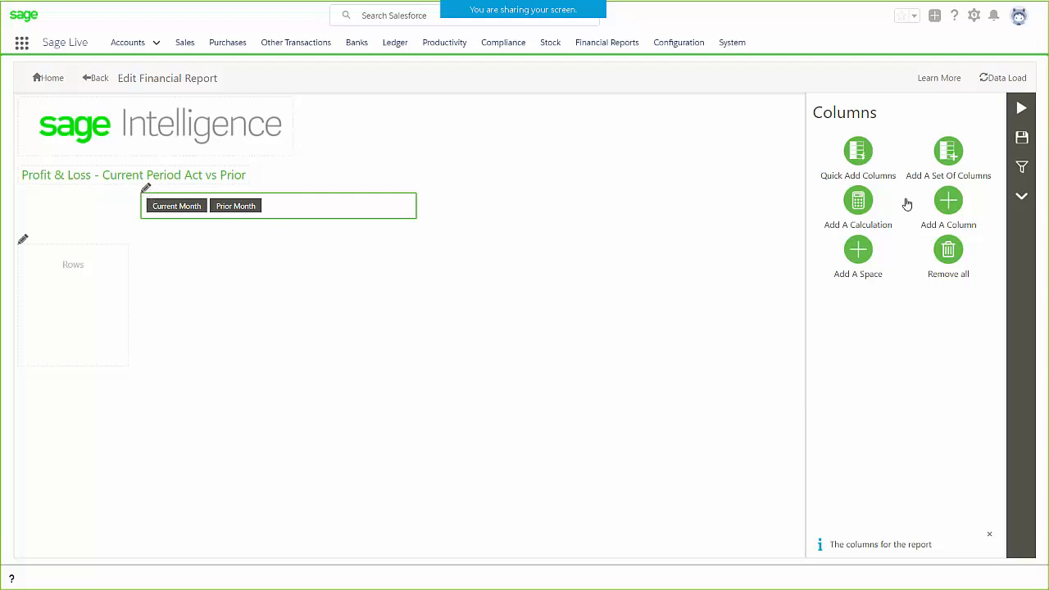
# Add a third column headed "Prior Year" for the Current Period, one year prior to the year filter
pyautogui.click(951, 204)
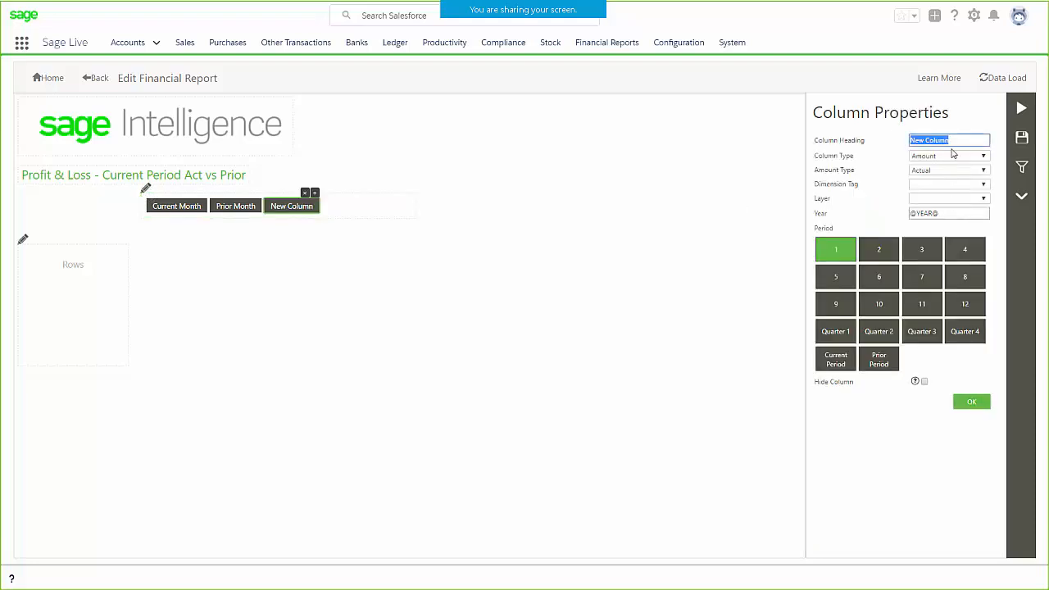
pyautogui.write('Prior')
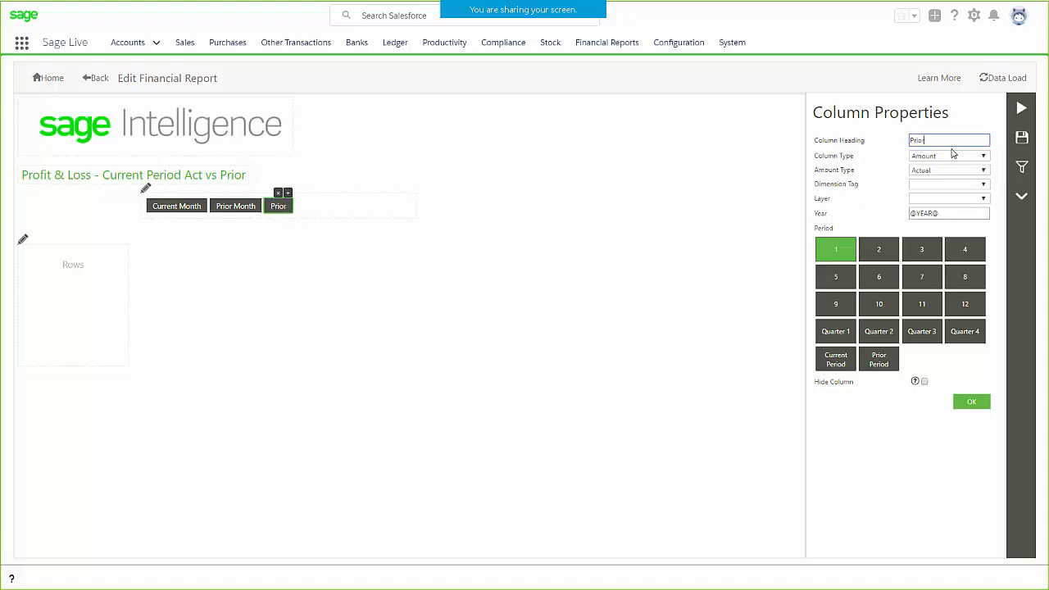
pyautogui.write(' Year')
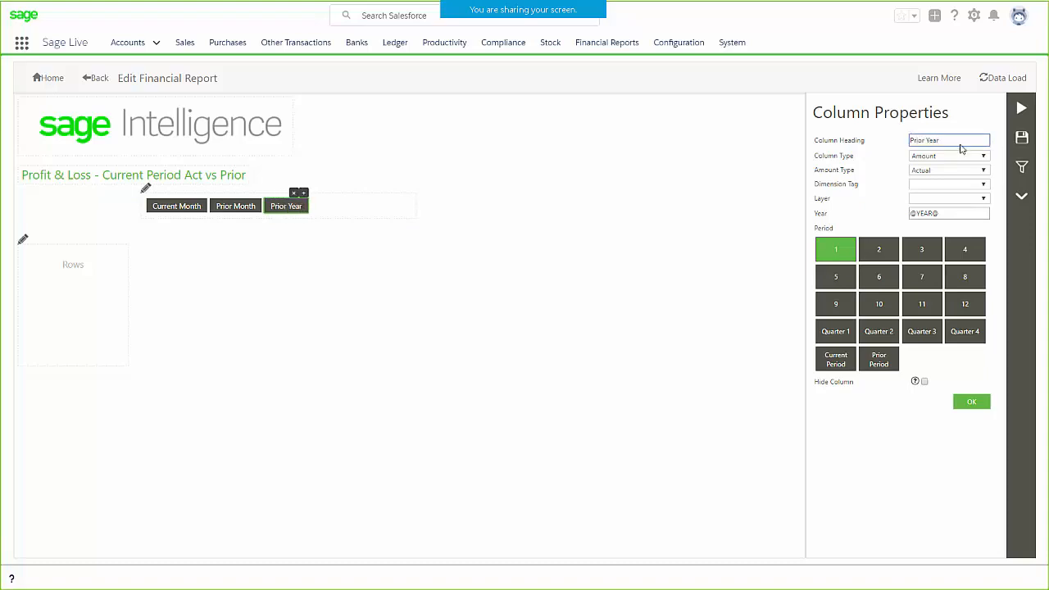
pyautogui.click(956, 217)
pyautogui.click(400, 244)
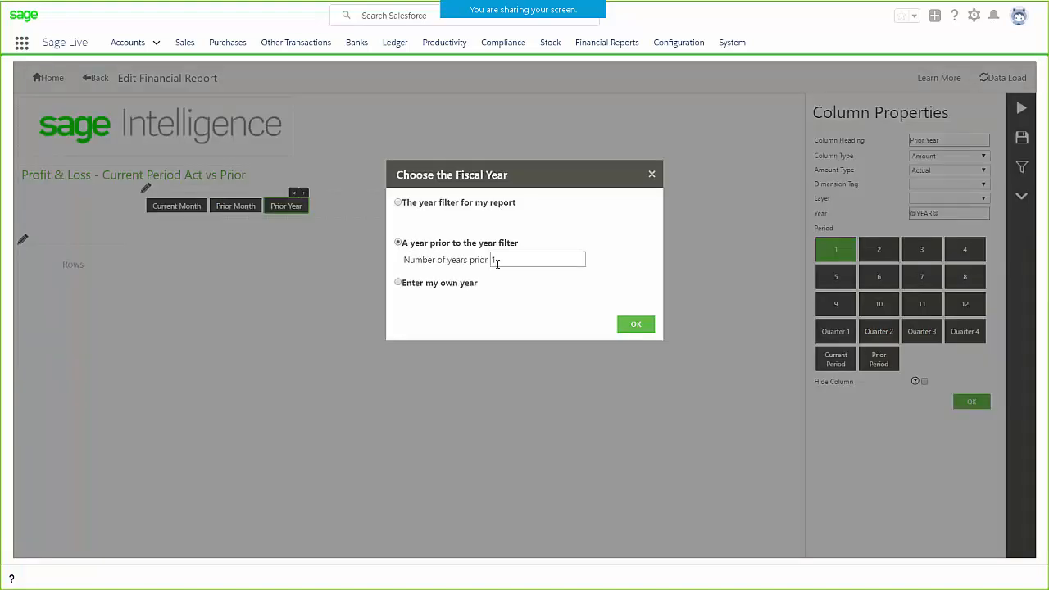
pyautogui.click(636, 324)
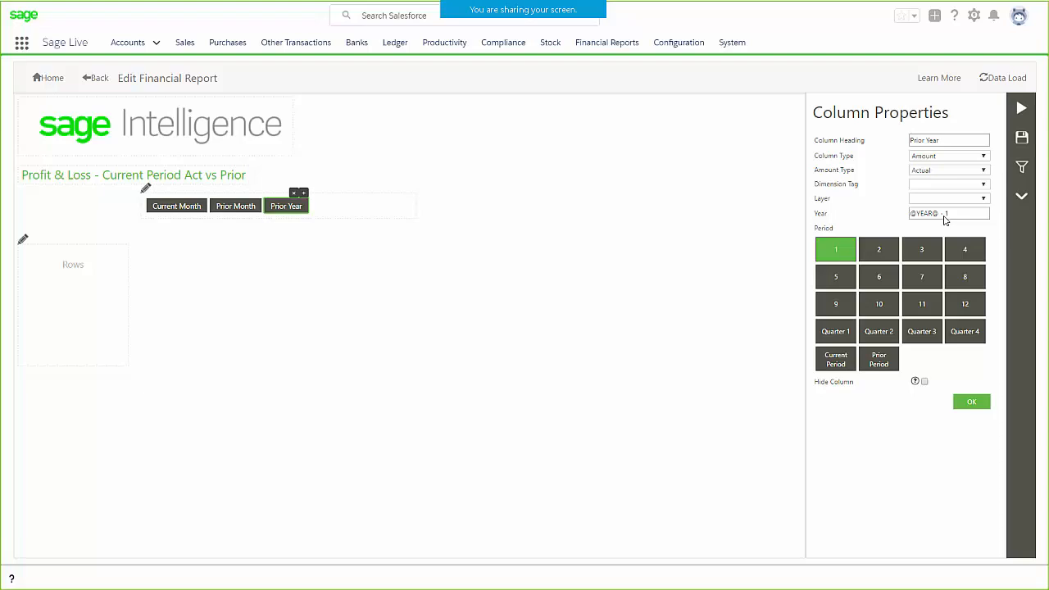
pyautogui.click(837, 369)
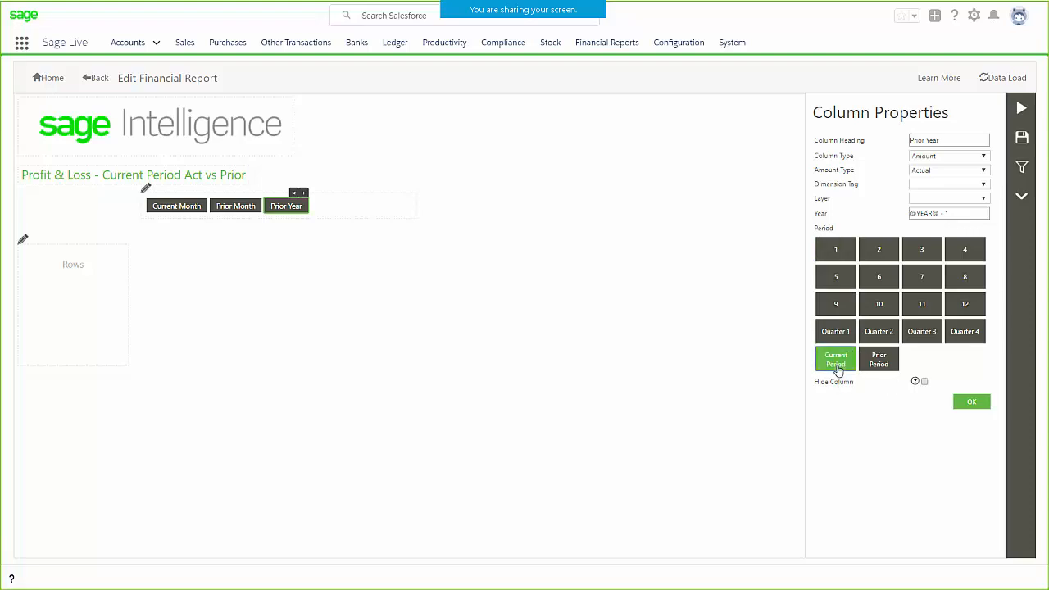
pyautogui.click(974, 405)
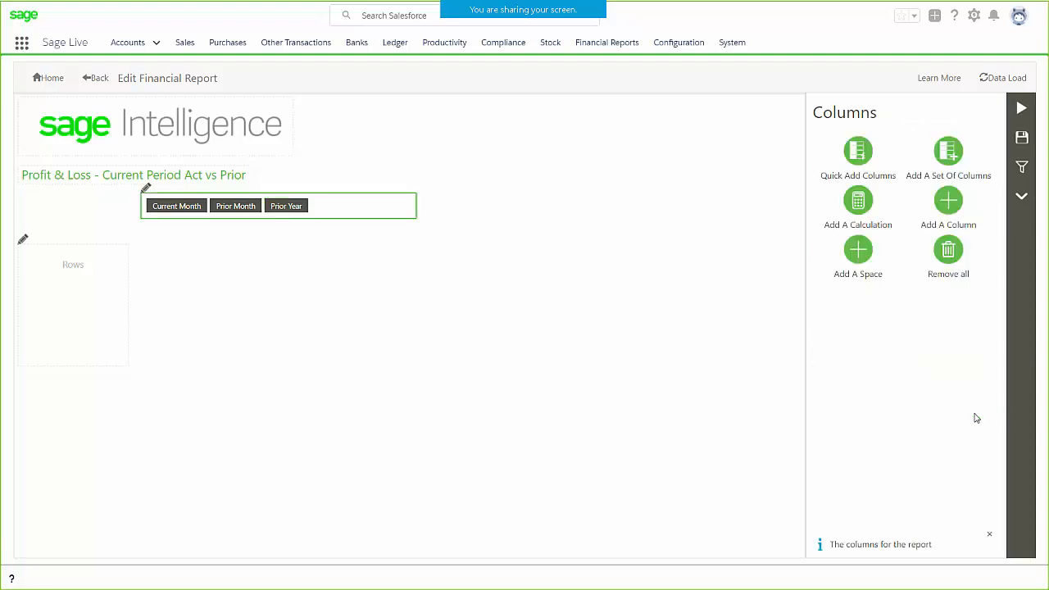
# Add the UK - Income Statement quick add rows to the report and open the Sales row's properties
pyautogui.click(23, 242)
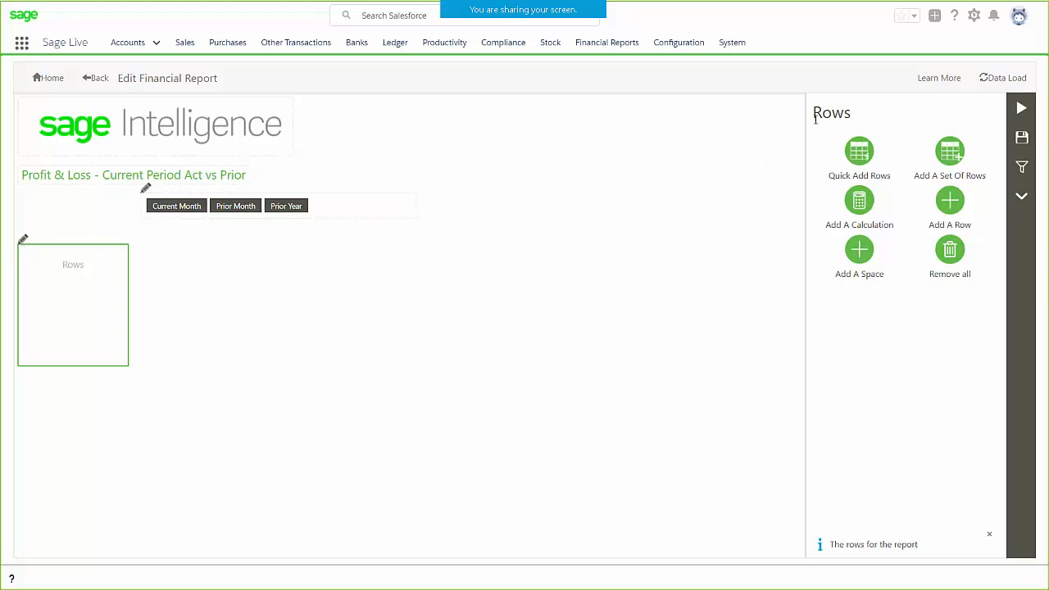
pyautogui.click(860, 157)
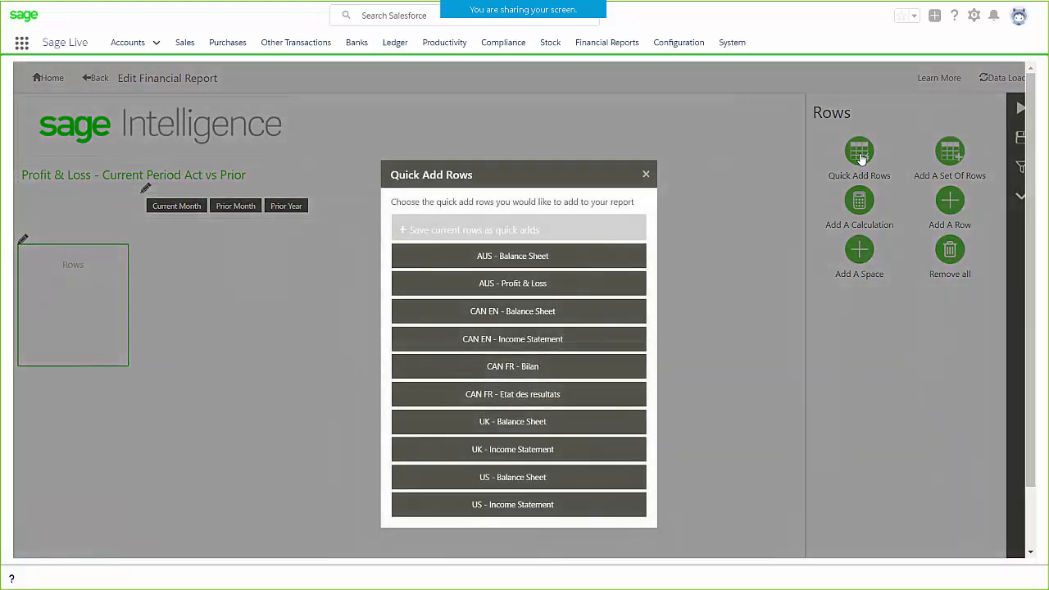
pyautogui.click(518, 451)
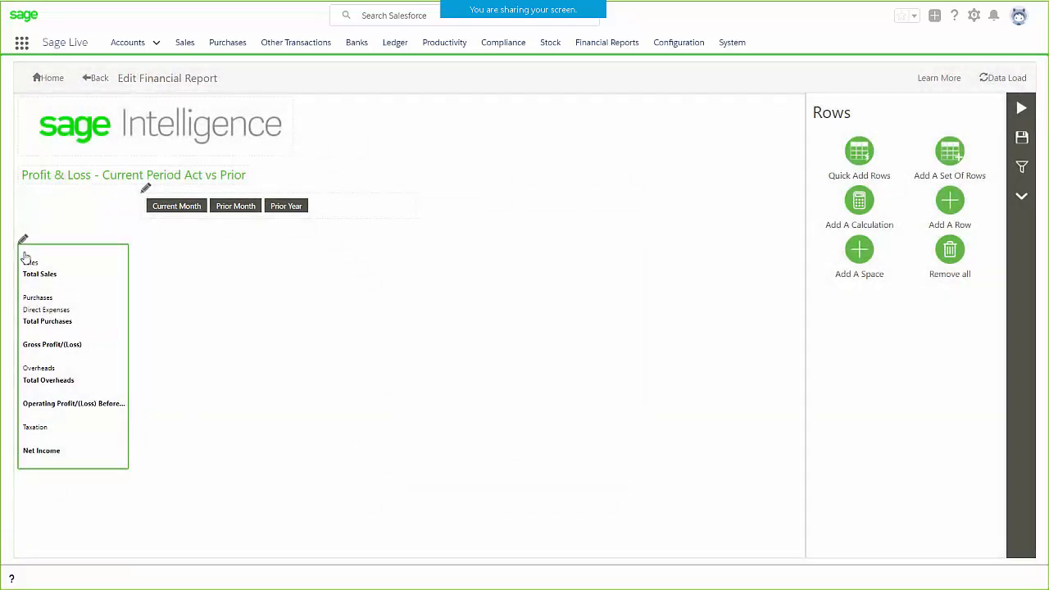
pyautogui.click(27, 264)
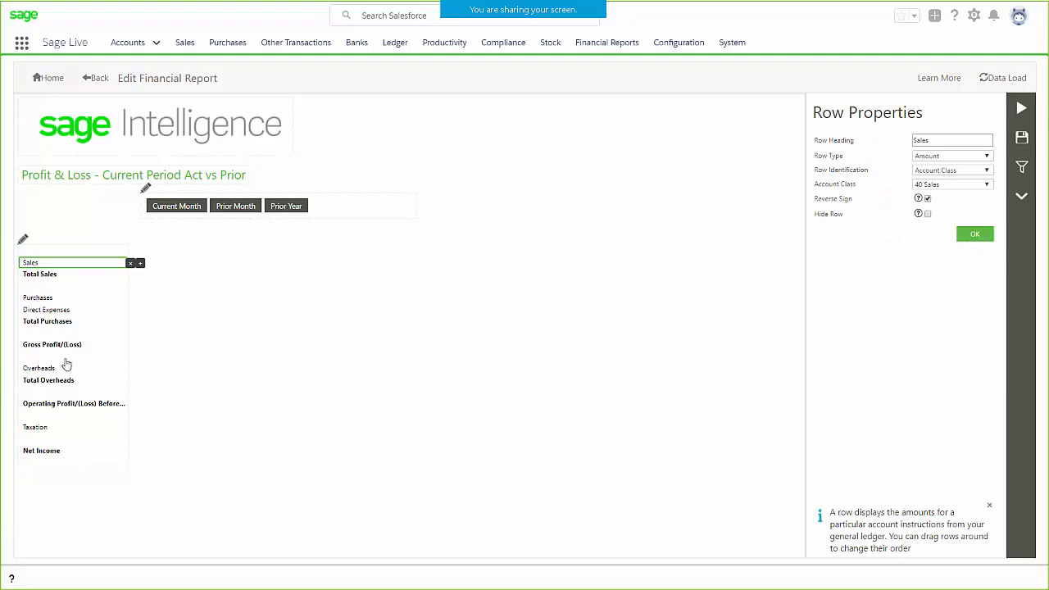
# Search the accounts for "travel" and add the last-listed 740 Travelling and Entertainment account as a report row
pyautogui.click(24, 241)
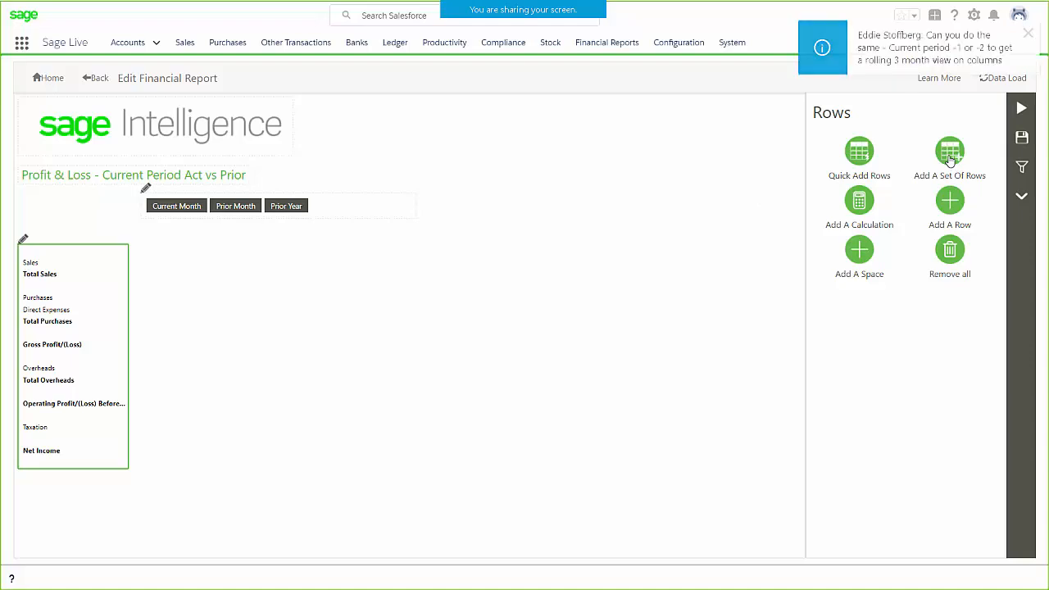
pyautogui.click(950, 161)
pyautogui.click(497, 218)
pyautogui.write('travel')
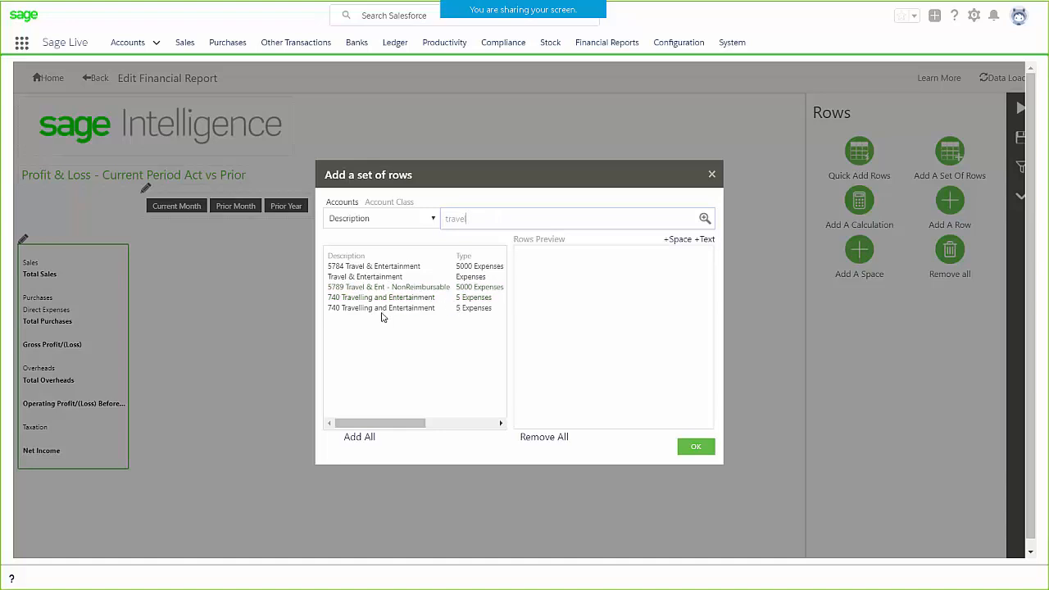
pyautogui.moveTo(381, 308); pyautogui.dragTo(566, 266)
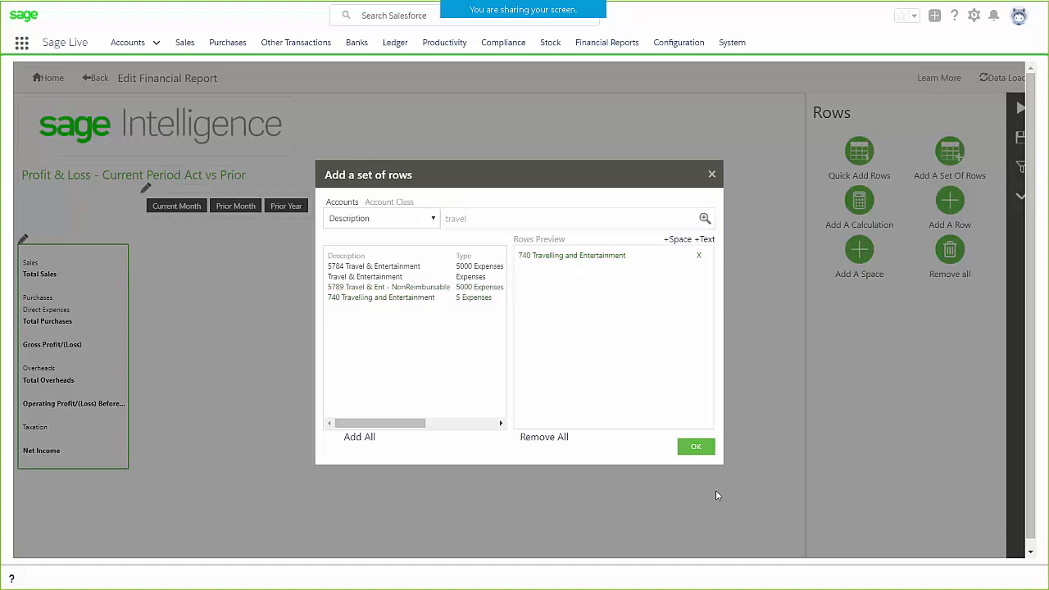
pyautogui.click(696, 447)
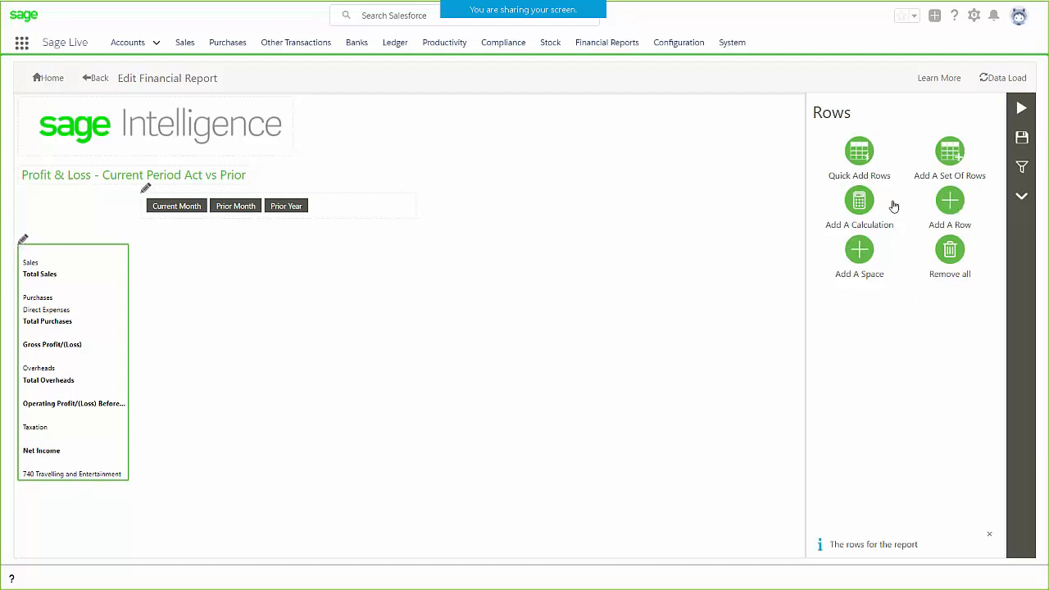
# Add a Text row headed "Details" and place it directly above the 740 Travelling and Entertainment row
pyautogui.click(950, 201)
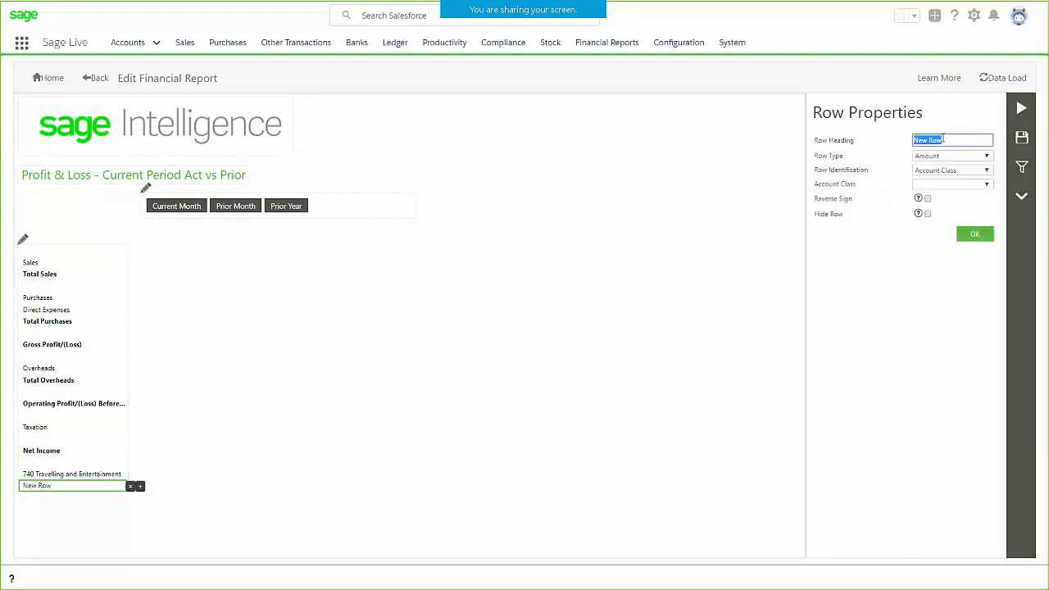
pyautogui.write('Details')
pyautogui.click(929, 162)
pyautogui.click(931, 188)
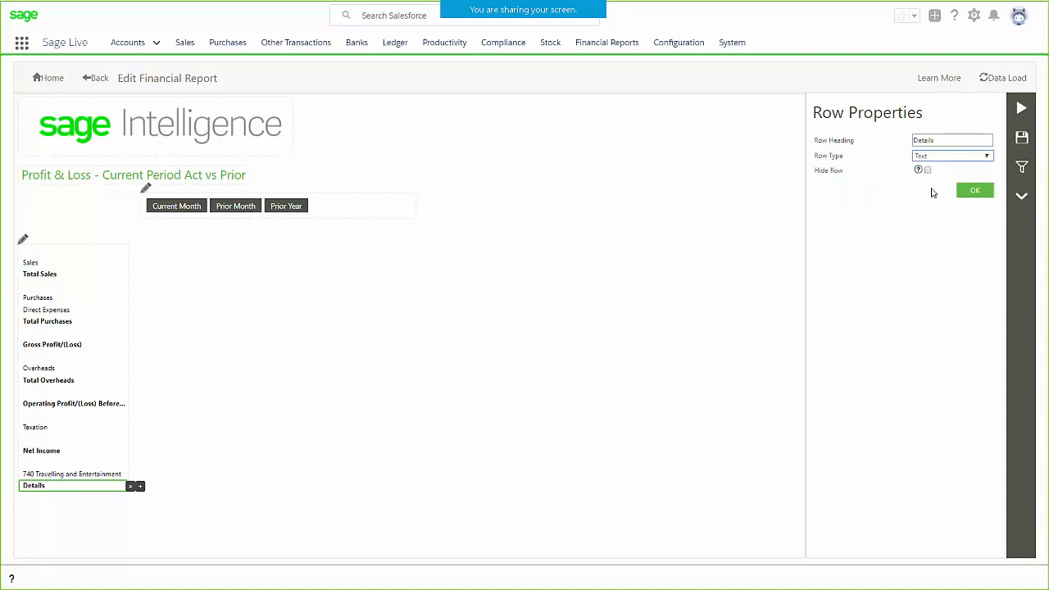
pyautogui.click(975, 190)
pyautogui.moveTo(61, 491); pyautogui.dragTo(66, 475)
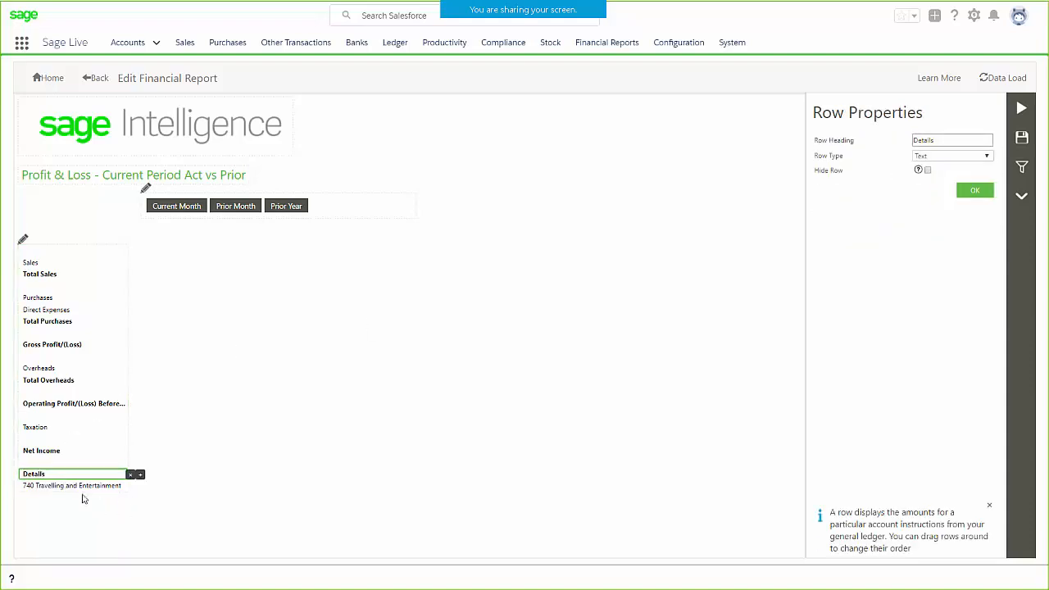
pyautogui.click(24, 240)
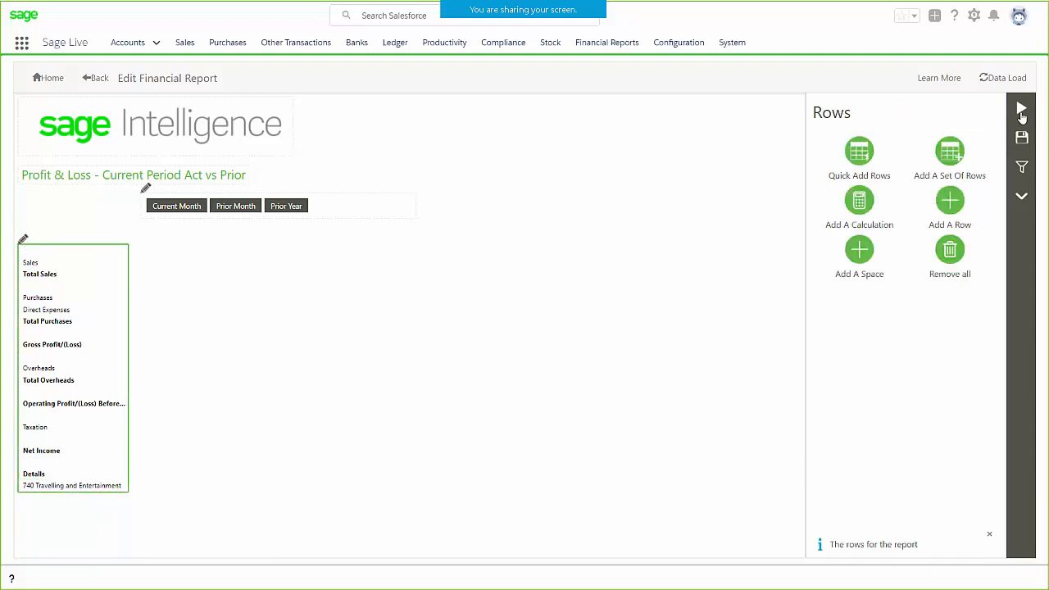
# Filter the report to company United Kingdom Consulting, year 2017 and current period 3, and run it
pyautogui.click(1023, 168)
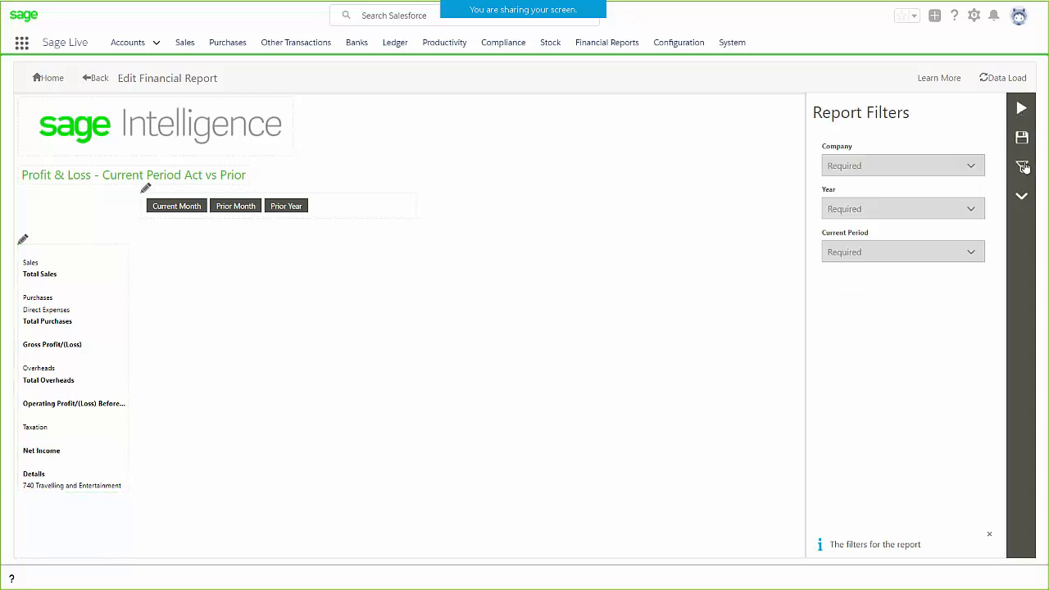
pyautogui.click(971, 166)
pyautogui.click(937, 237)
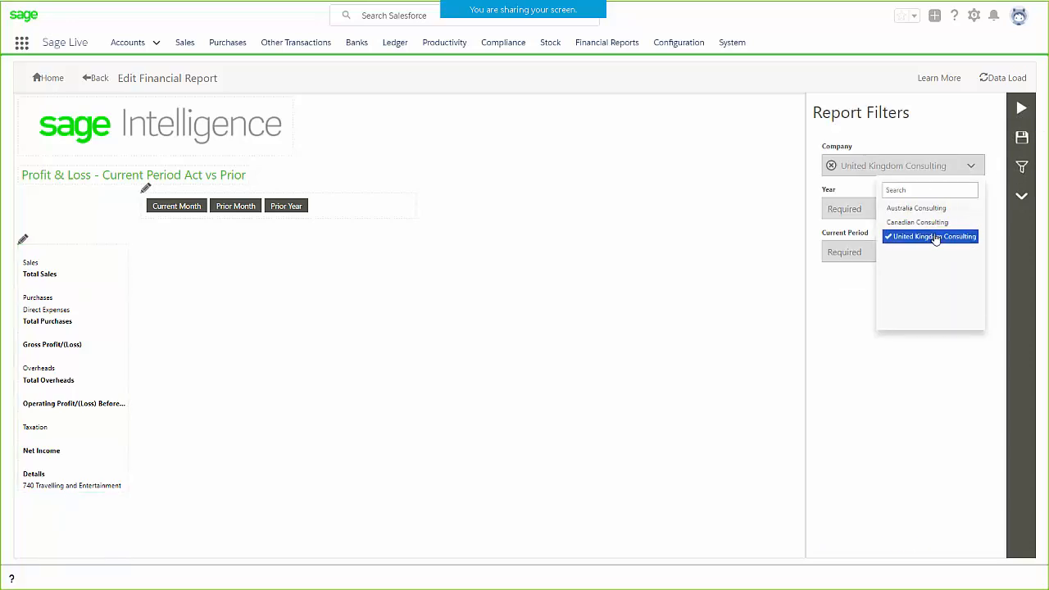
pyautogui.click(833, 214)
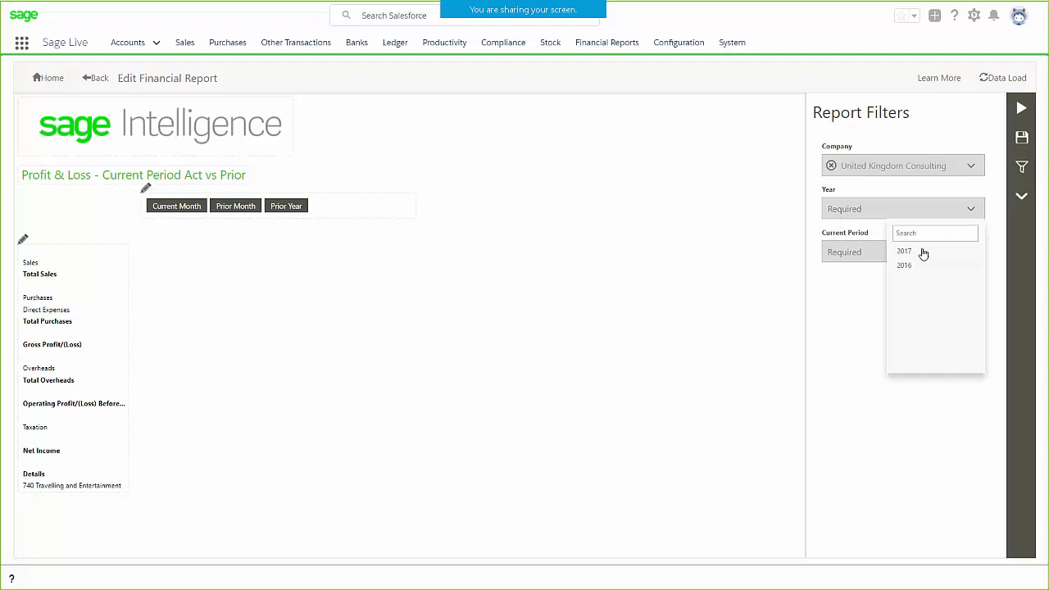
pyautogui.click(910, 250)
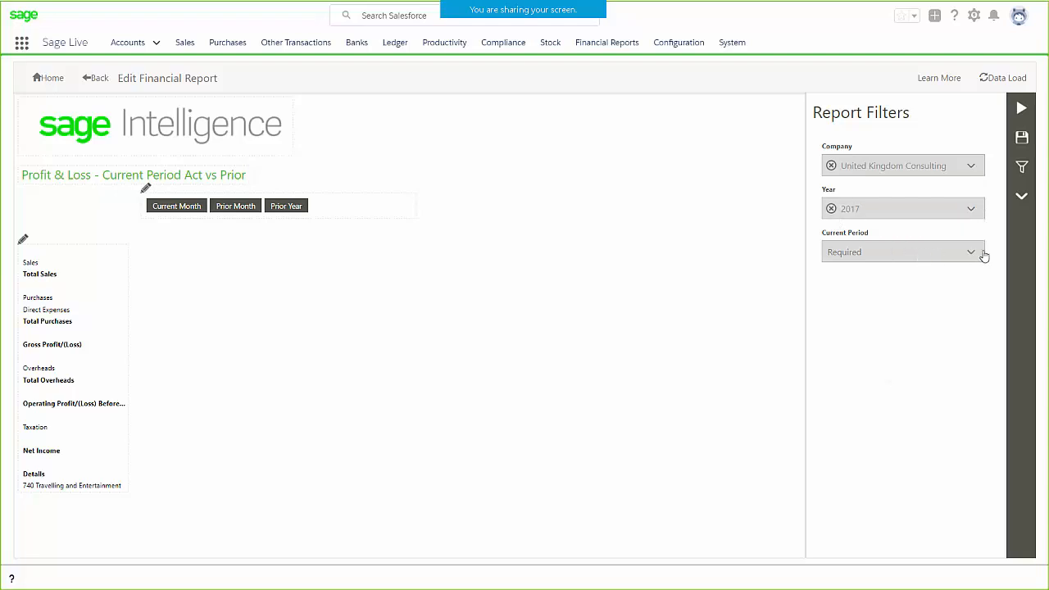
pyautogui.click(972, 256)
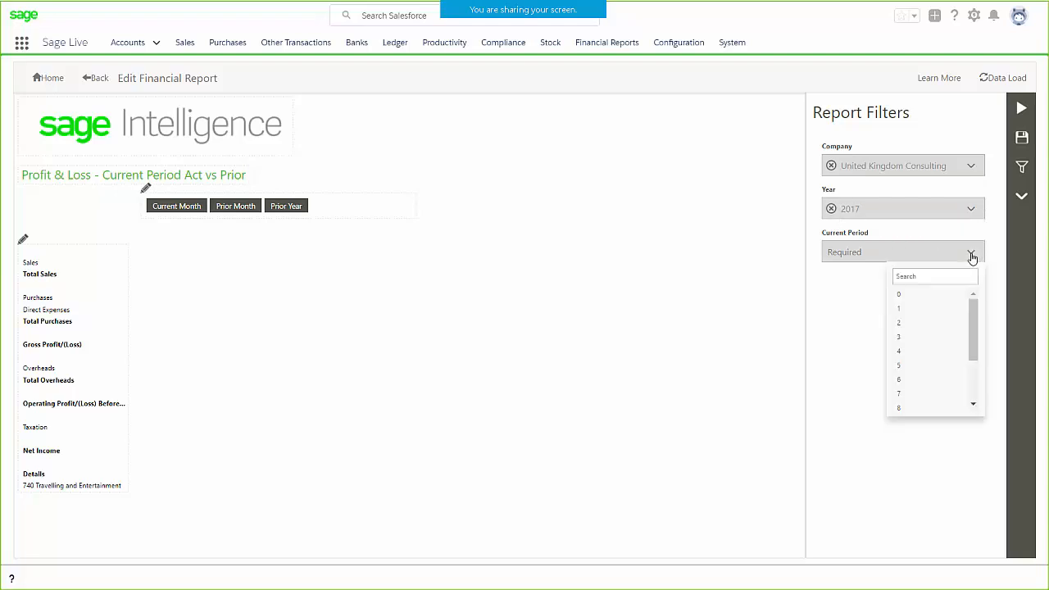
pyautogui.click(923, 337)
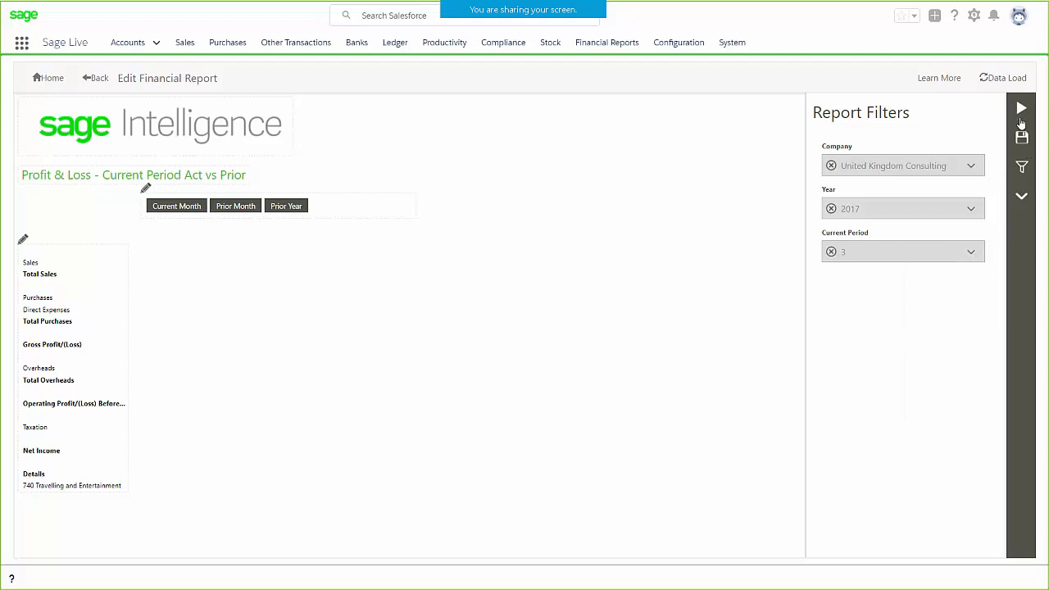
pyautogui.click(1023, 111)
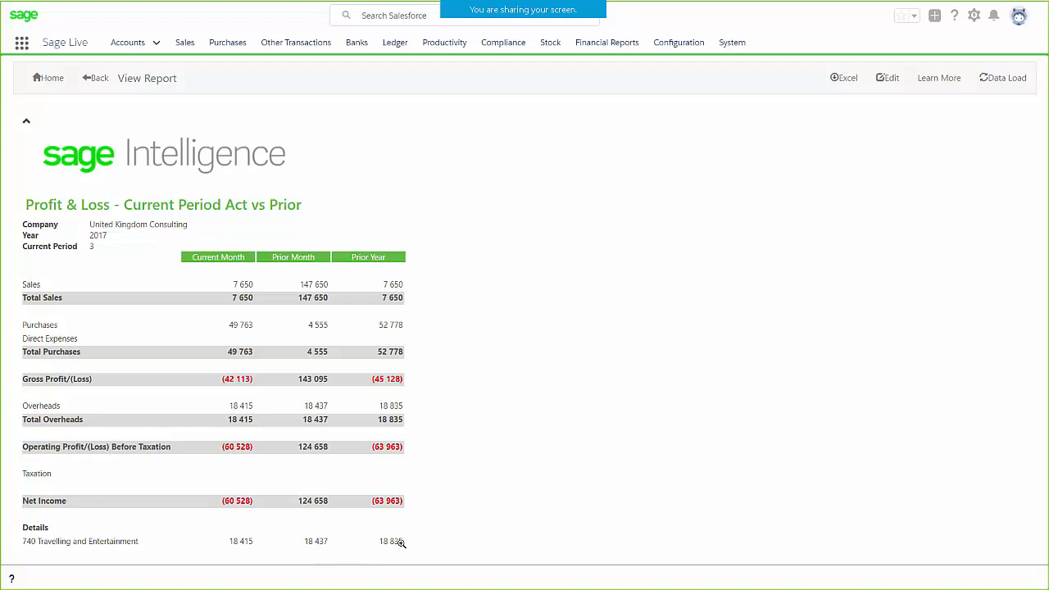
# Return to the Webcast Folder and export the "Profit & Loss - Current Period" report definition
pyautogui.click(97, 78)
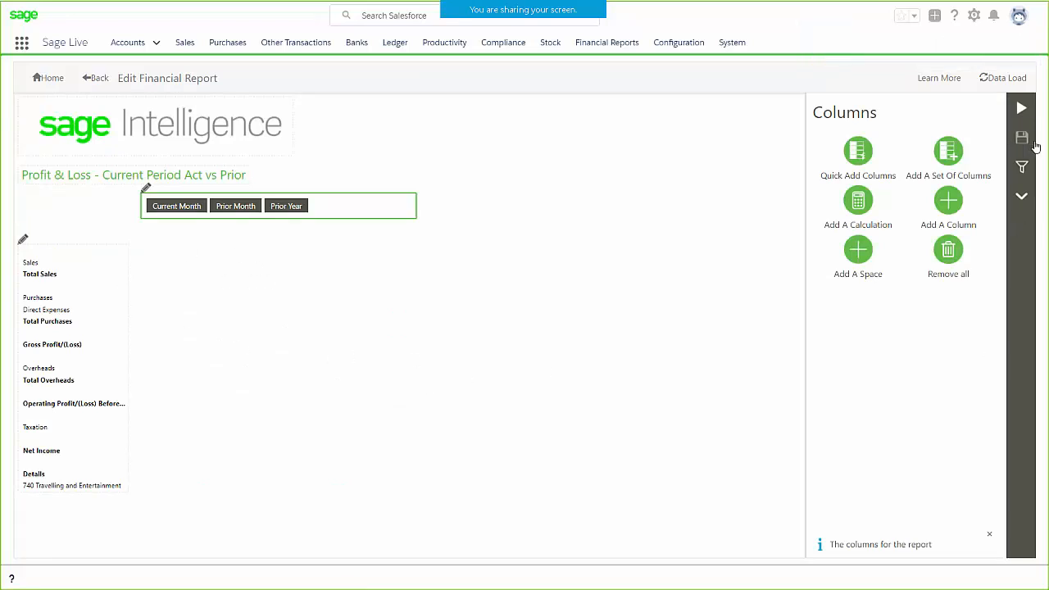
pyautogui.click(92, 78)
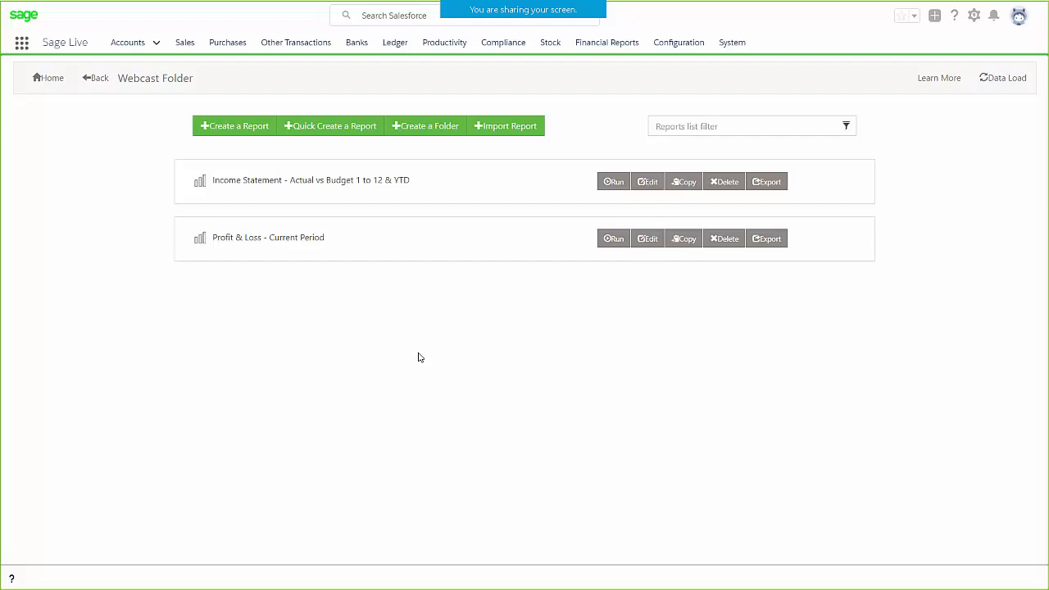
pyautogui.click(775, 244)
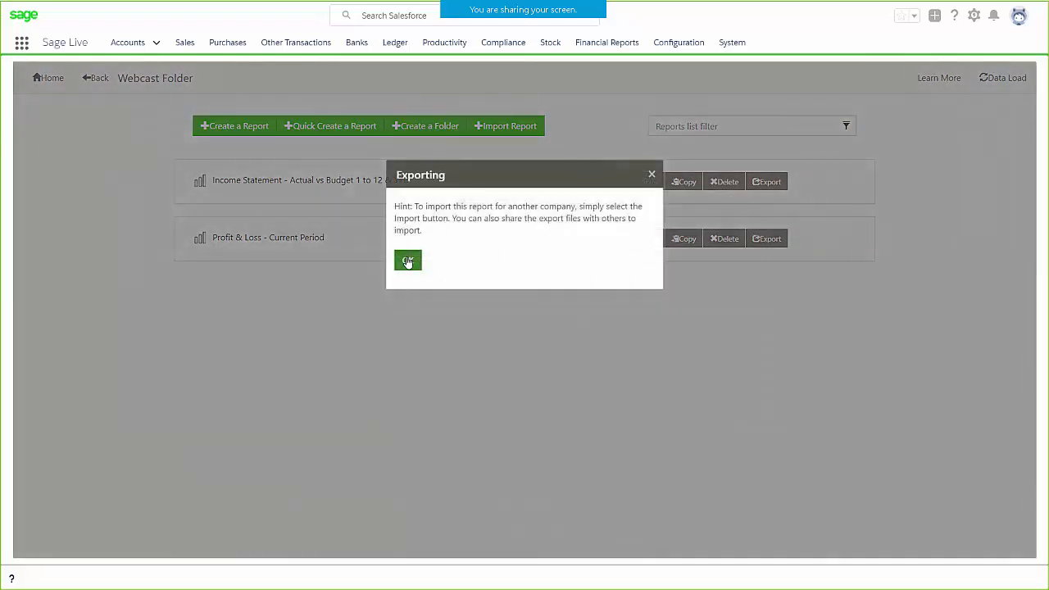
pyautogui.click(408, 246)
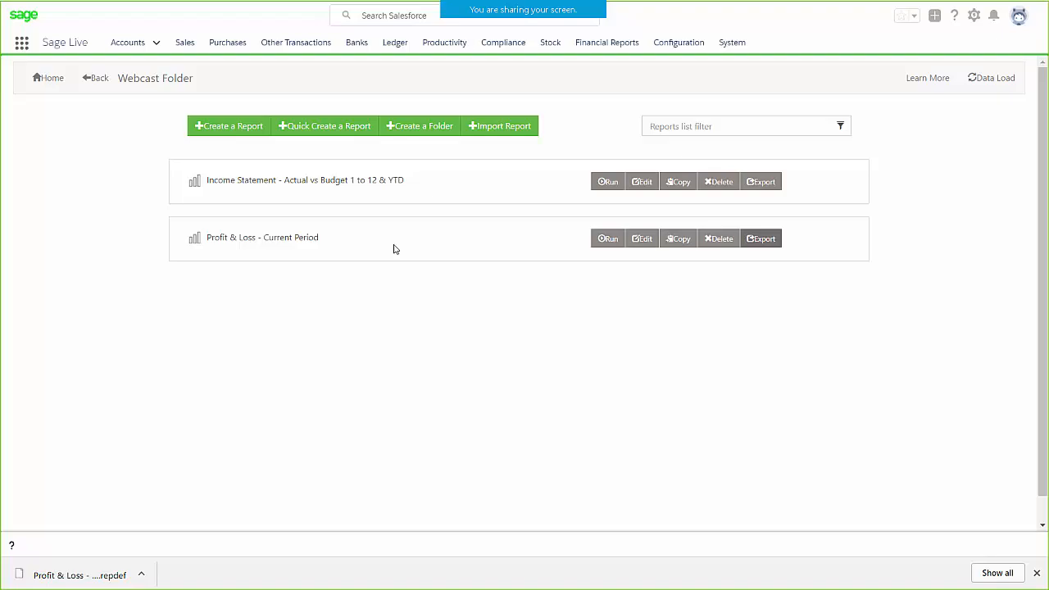
pyautogui.hotkey('alt', 'Tab')
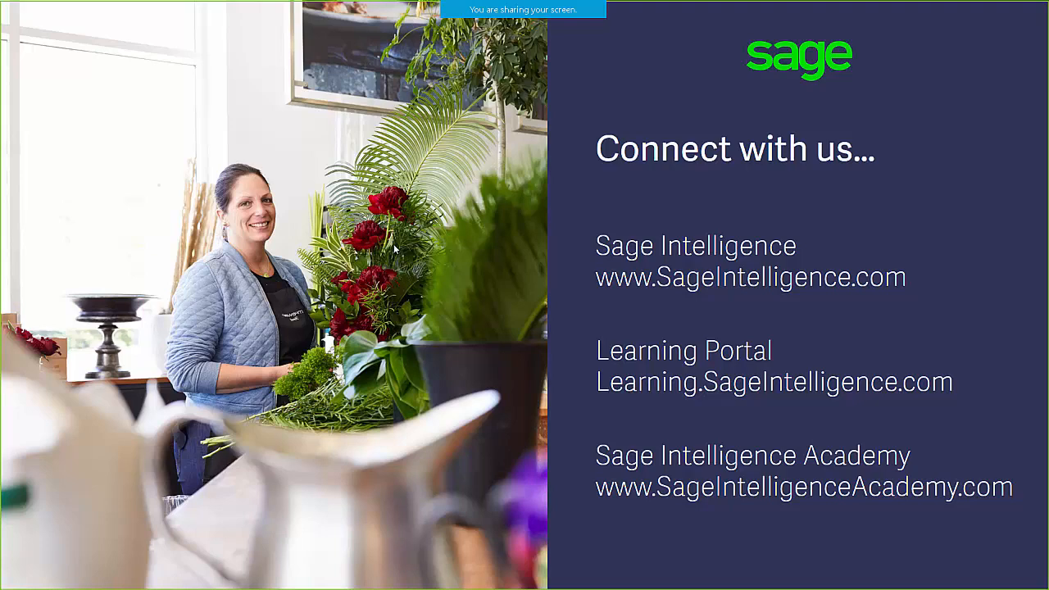
pyautogui.click(395, 249)
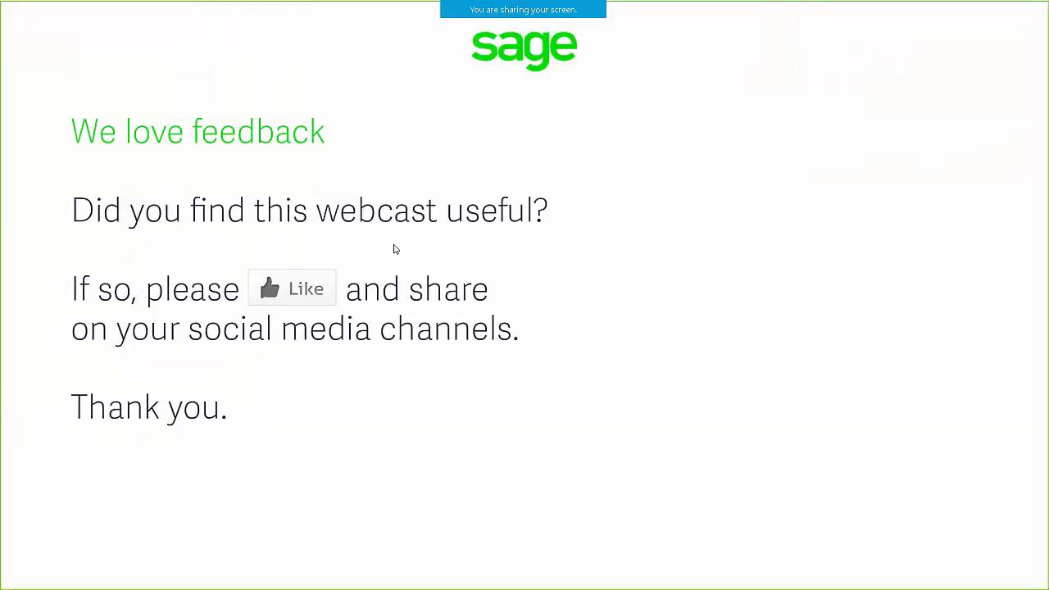